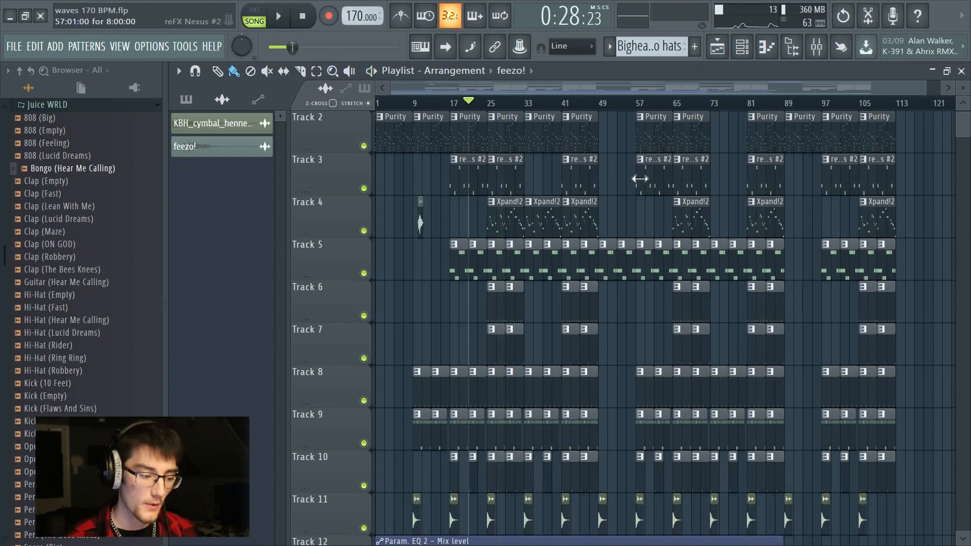
Show all channels in the channel rack and reset the volumes of reFX Nexus, Purity and reFX Nexus #2
{"action": "left_click", "coordinate": [742, 46]}
{"action": "left_click", "coordinate": [389, 233]}
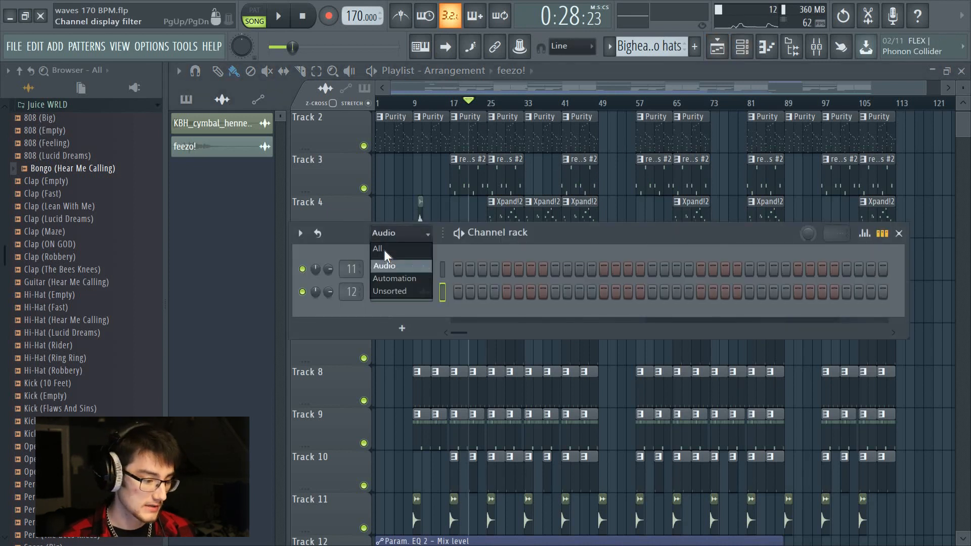
{"action": "left_click", "coordinate": [384, 250]}
{"action": "right_click", "coordinate": [329, 269]}
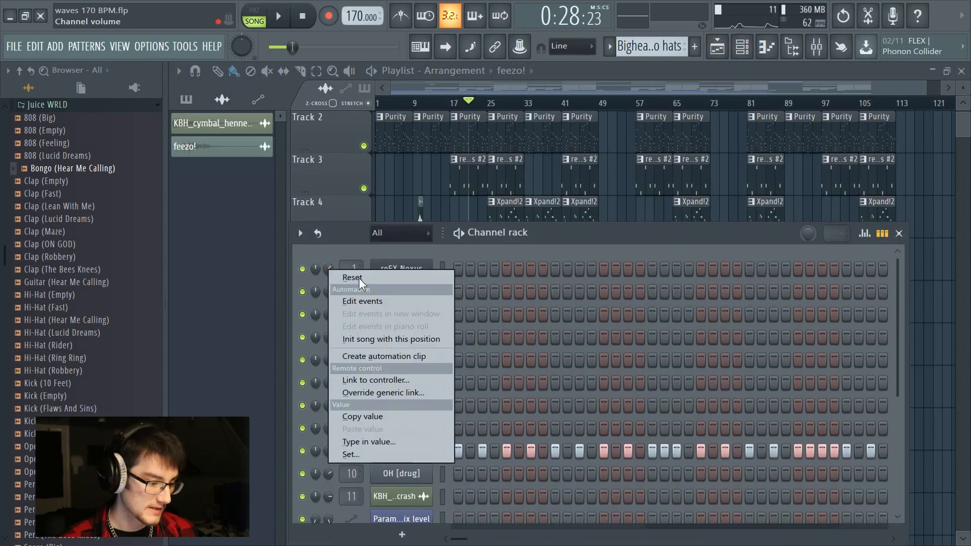
{"action": "left_click", "coordinate": [327, 281]}
{"action": "right_click", "coordinate": [328, 293]}
{"action": "left_click", "coordinate": [336, 302]}
{"action": "right_click", "coordinate": [328, 315]}
{"action": "left_click", "coordinate": [344, 322]}
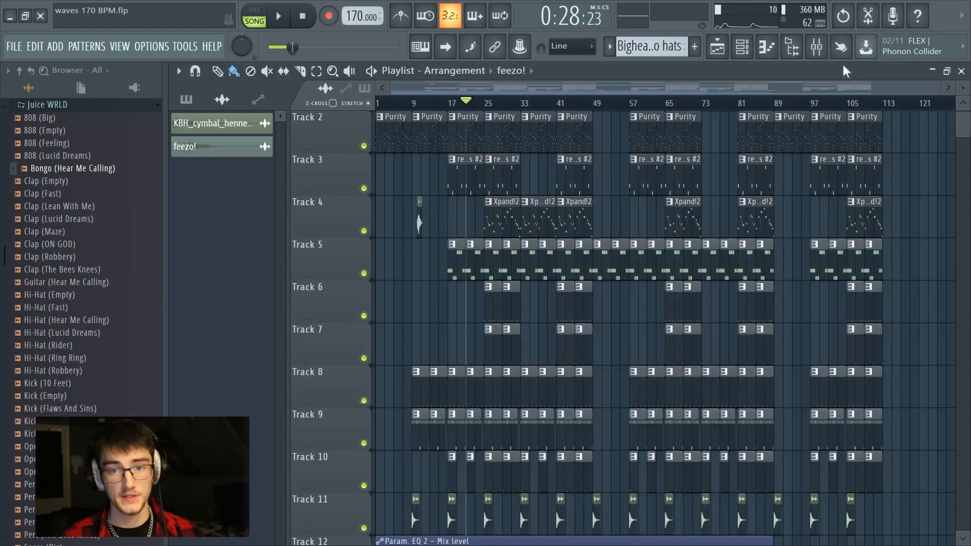
Review the melody tracks in the mixer and briefly solo the reFX Nexus #2 track
{"action": "left_click", "coordinate": [812, 49]}
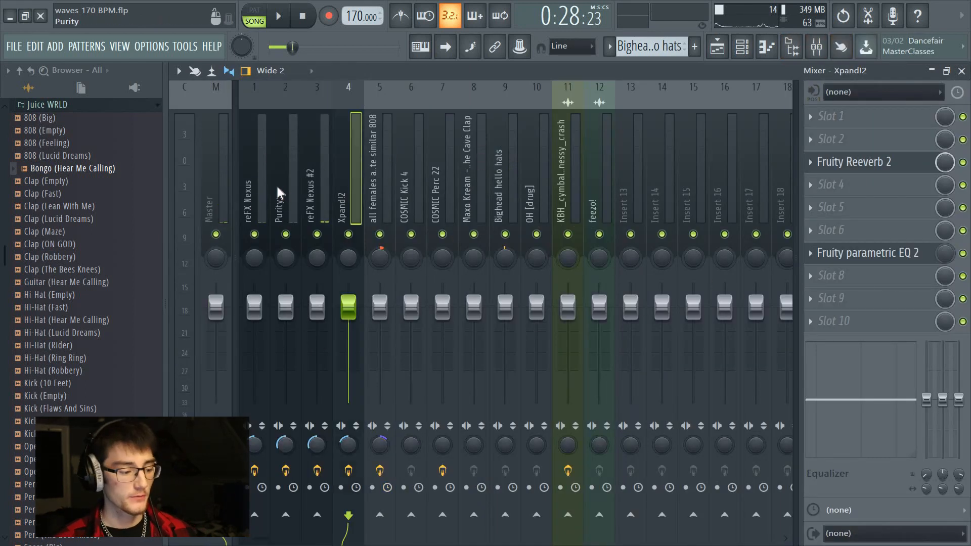
{"action": "left_click_drag", "start_coordinate": [258, 173], "coordinate": [318, 190]}
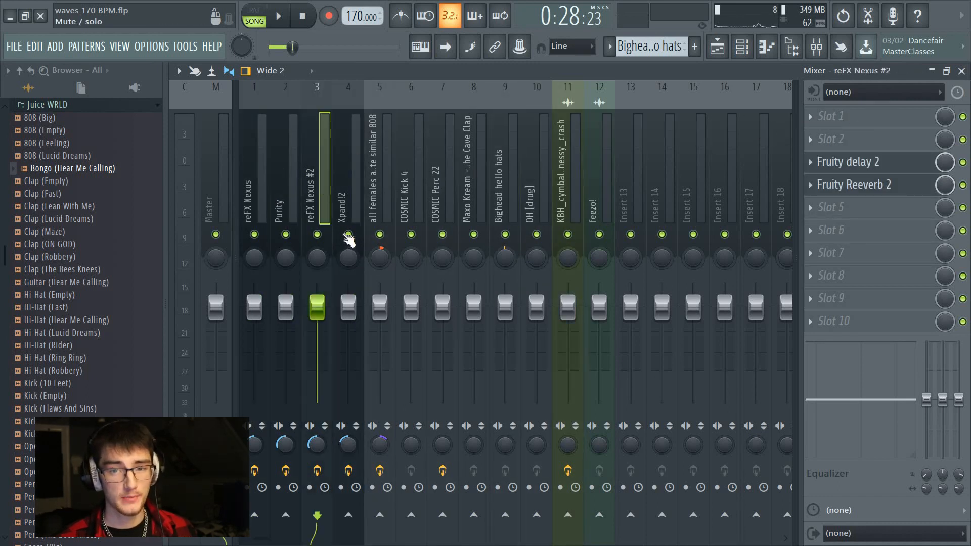
{"action": "left_click_drag", "start_coordinate": [291, 188], "coordinate": [400, 172]}
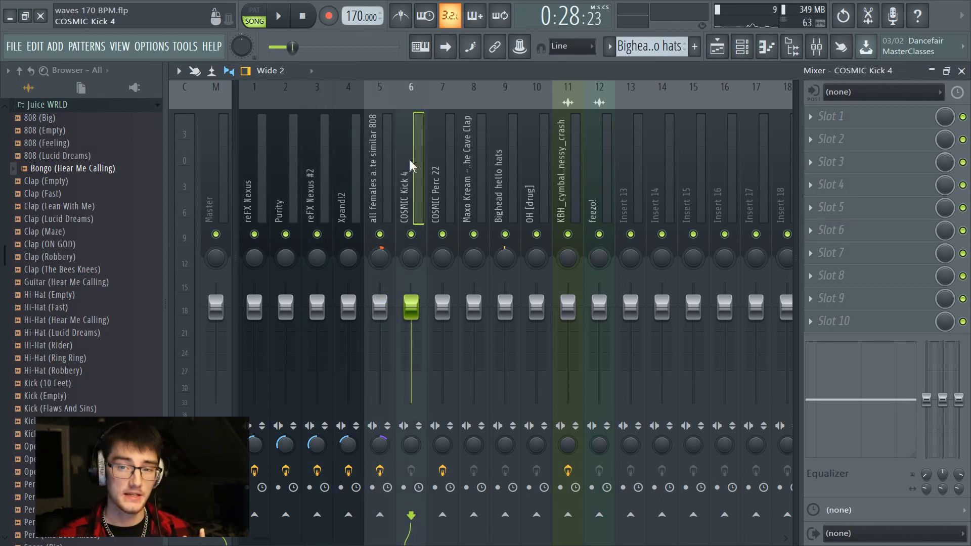
{"action": "left_click", "coordinate": [258, 184]}
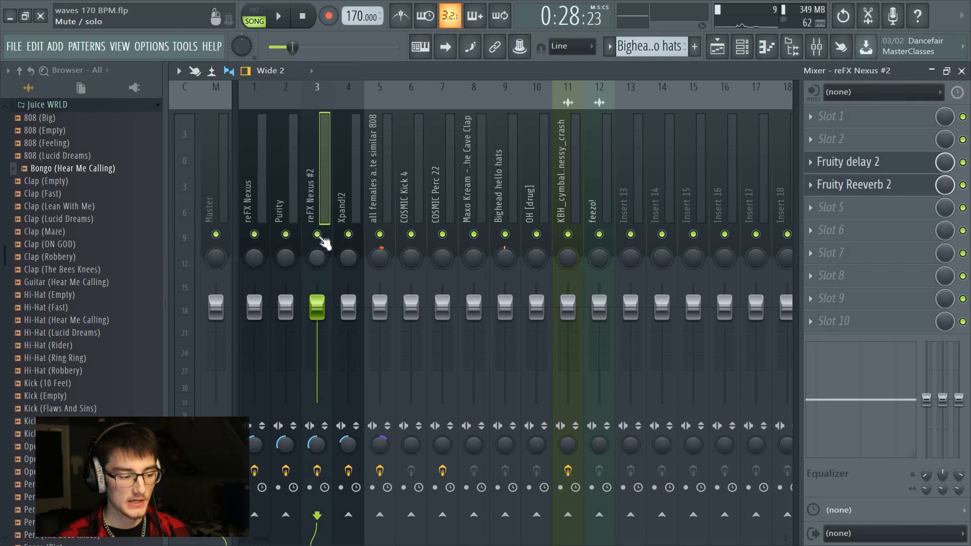
{"action": "right_click", "coordinate": [319, 235]}
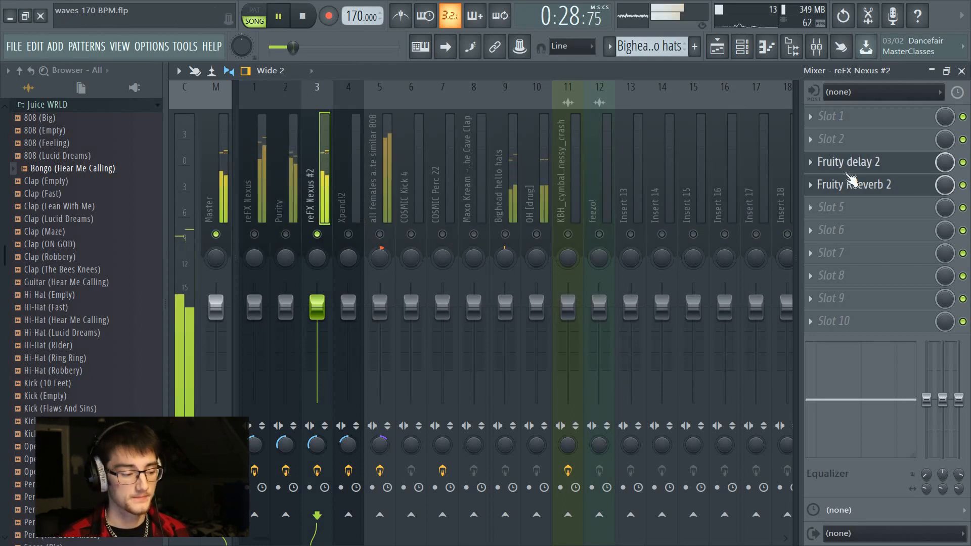
{"action": "right_click", "coordinate": [317, 234]}
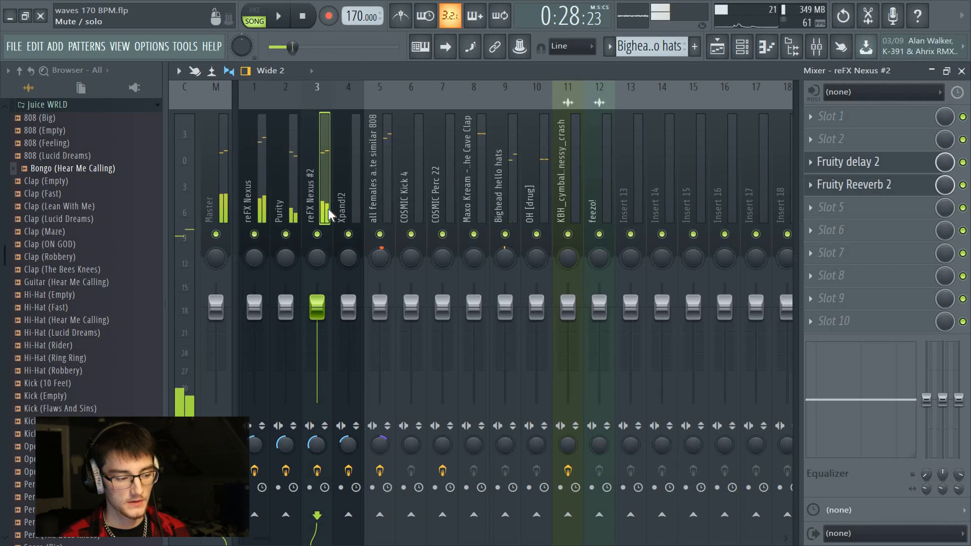
Inspect the effects on the mixer's 808, percussion, clap, hats, crash and feezo! tracks, ending with the Master
{"action": "left_click", "coordinate": [375, 189]}
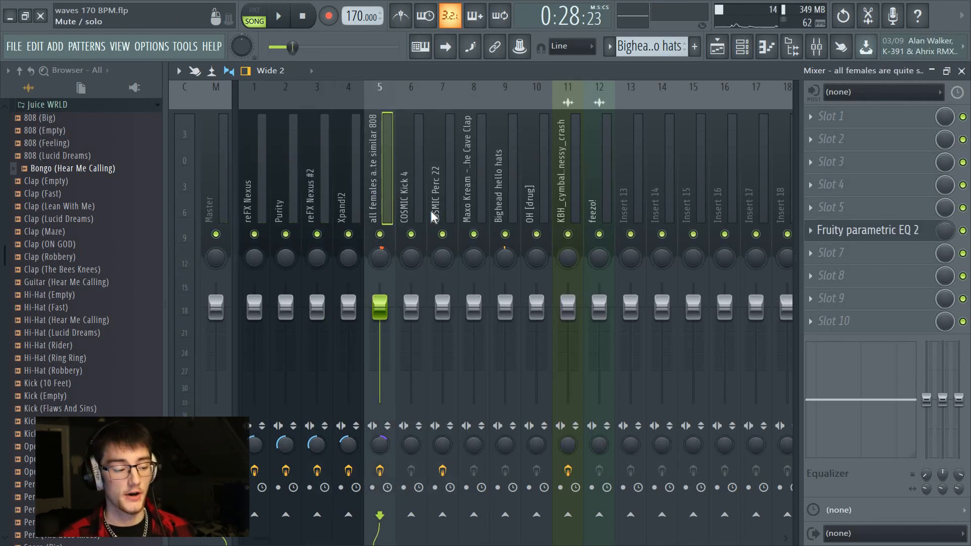
{"action": "left_click", "coordinate": [445, 208]}
{"action": "left_click", "coordinate": [473, 201]}
{"action": "left_click", "coordinate": [498, 194]}
{"action": "left_click", "coordinate": [536, 180]}
{"action": "left_click", "coordinate": [565, 175]}
{"action": "left_click", "coordinate": [592, 171]}
{"action": "left_click", "coordinate": [535, 170]}
{"action": "left_click", "coordinate": [223, 174]}
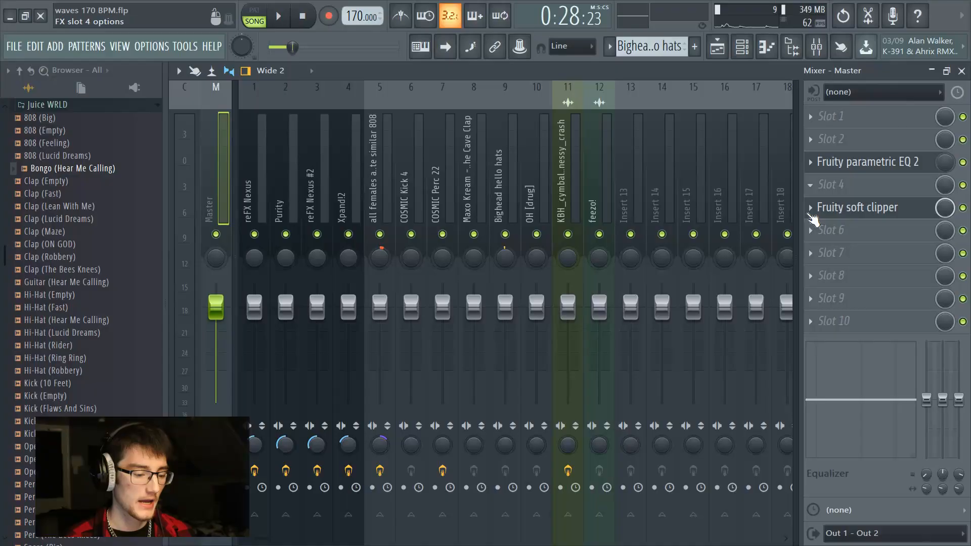
Choose Fruity Soft Clipper for the empty effect slot 10 of the Master track
{"action": "left_click", "coordinate": [810, 207]}
{"action": "left_click", "coordinate": [822, 239]}
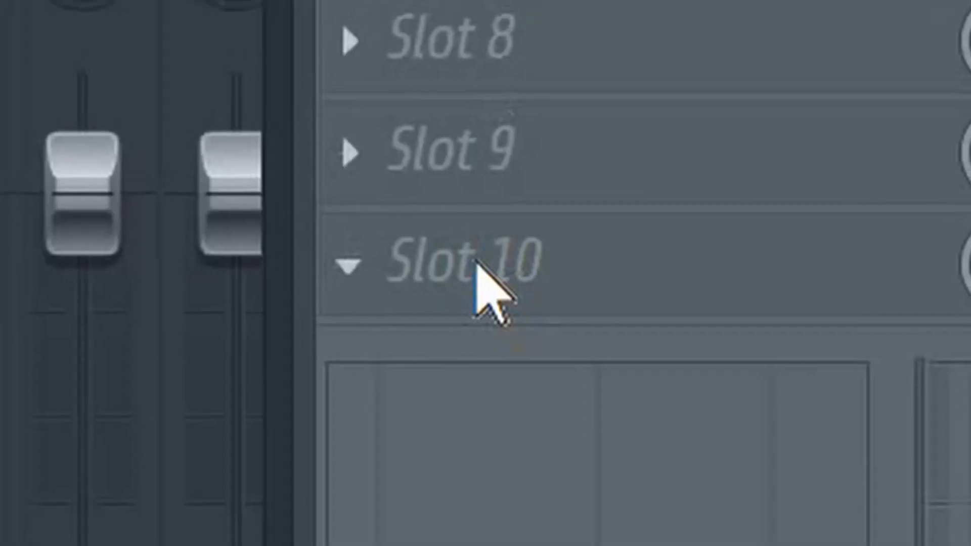
{"action": "left_click", "coordinate": [836, 322]}
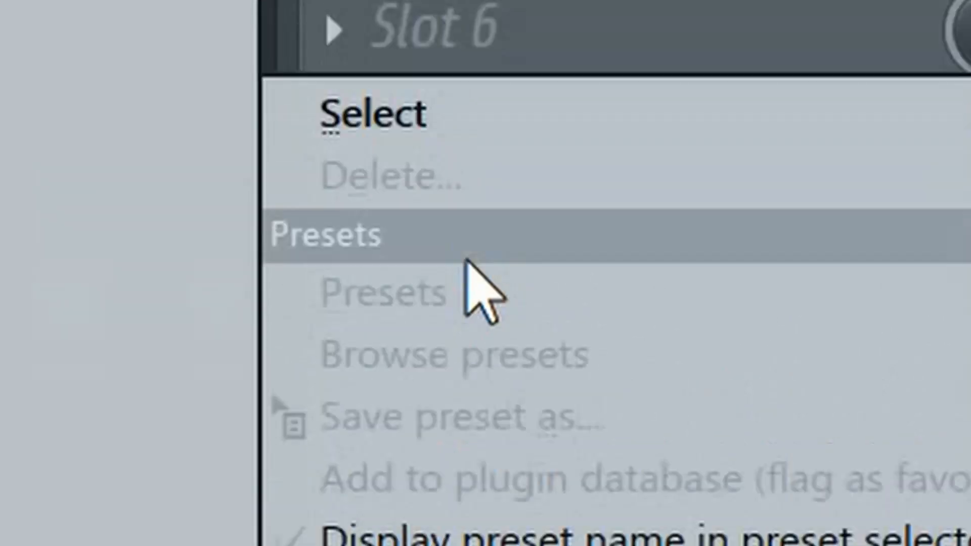
{"action": "mouse_move", "coordinate": [848, 332]}
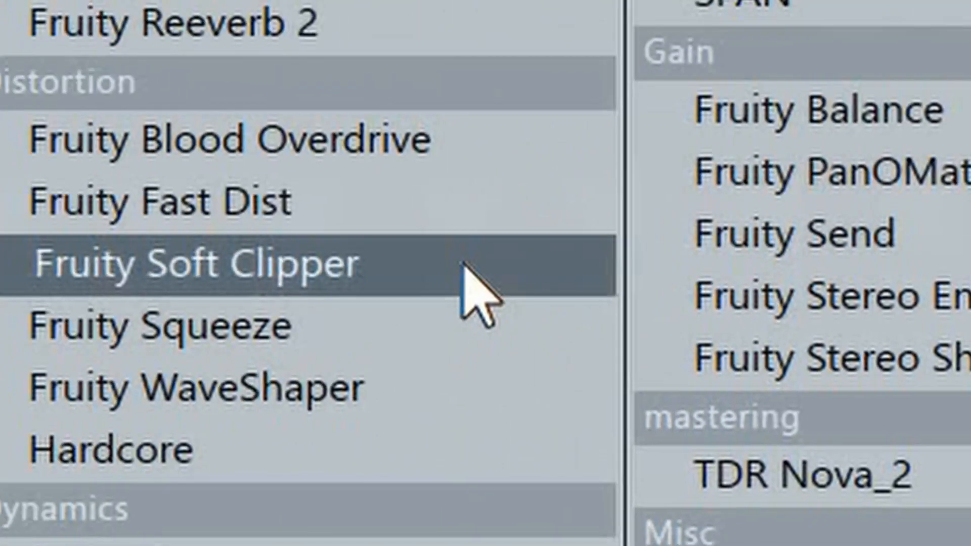
{"action": "left_click", "coordinate": [462, 264]}
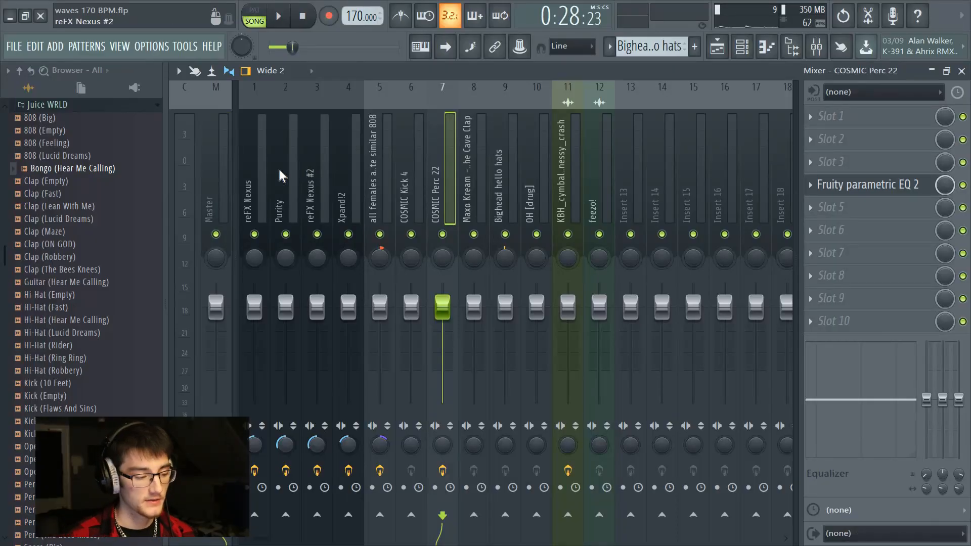
Check the COSMIC Kick 4 mixer track and listen to a passage of the arrangement in the Playlist
{"action": "left_click", "coordinate": [410, 159]}
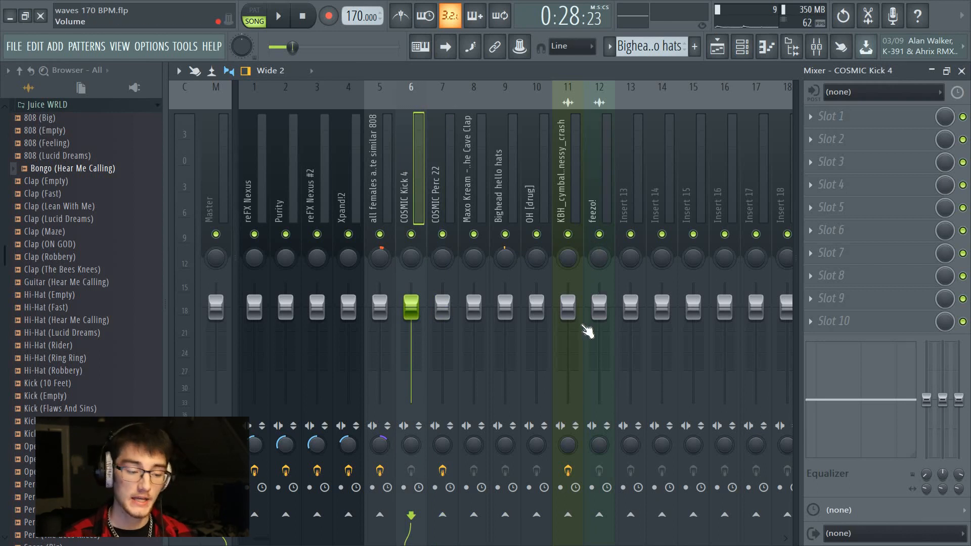
{"action": "left_click", "coordinate": [718, 48]}
{"action": "key", "text": "space"}
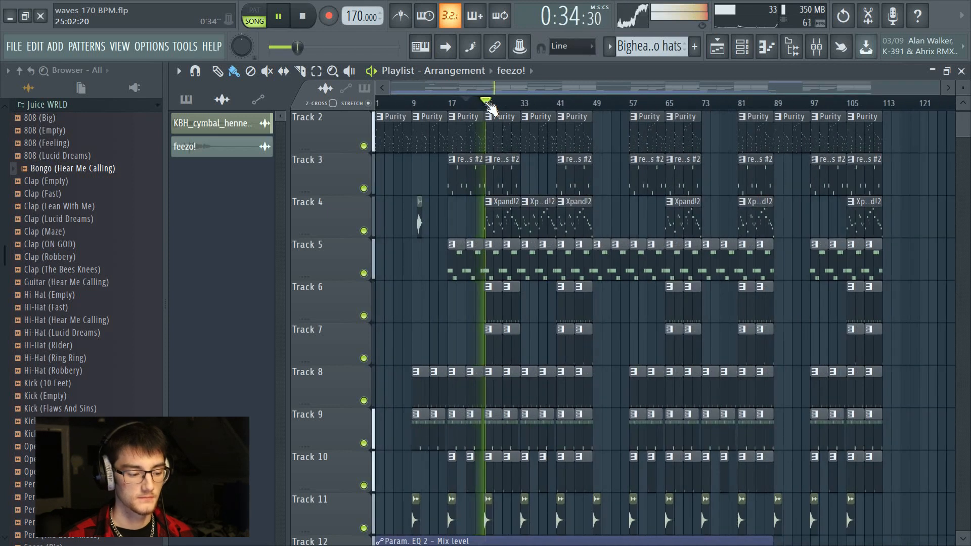
{"action": "key", "text": "space"}
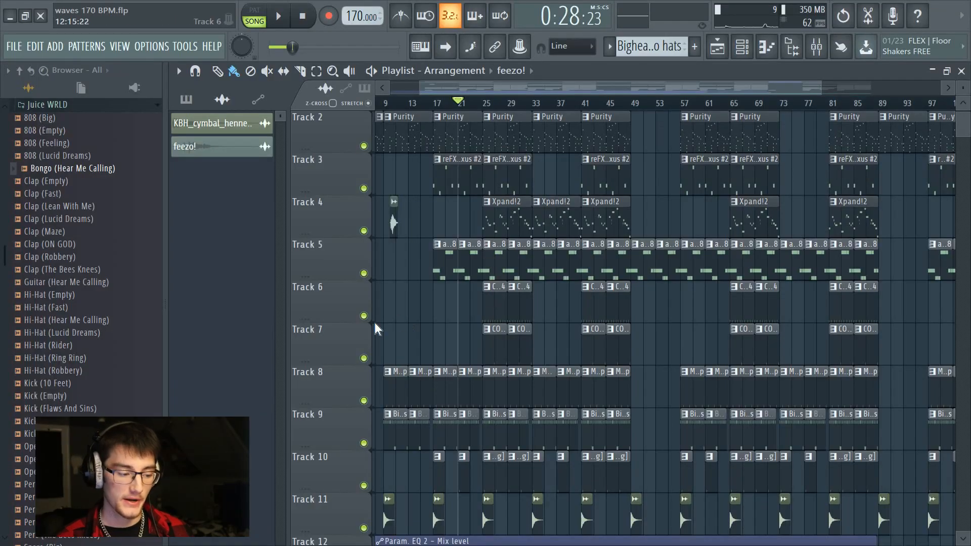
Solo Track 6 in the Playlist and enable Tracks 7 to 10 alongside it to isolate the drums
{"action": "right_click", "coordinate": [364, 315]}
{"action": "left_click", "coordinate": [363, 358]}
{"action": "left_click", "coordinate": [364, 401]}
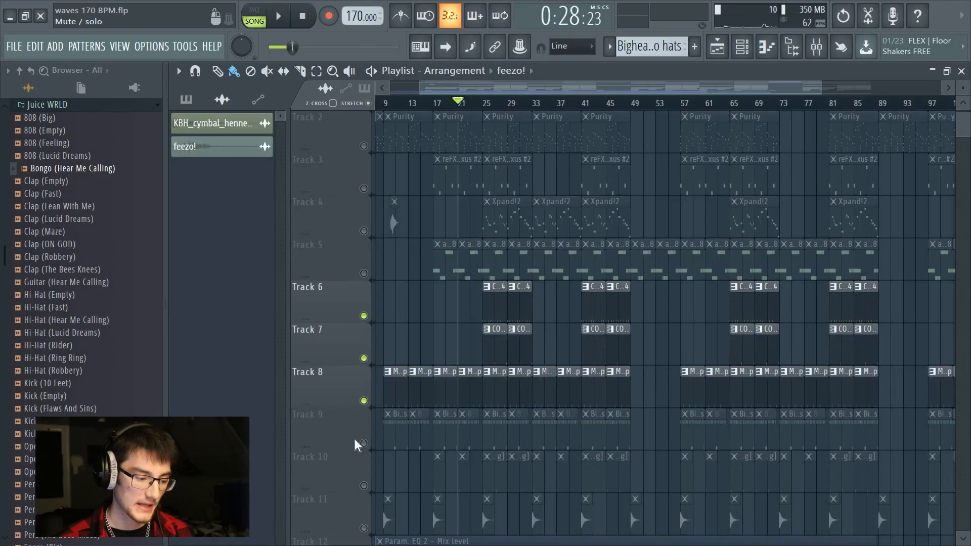
{"action": "left_click", "coordinate": [364, 443]}
{"action": "left_click", "coordinate": [363, 486]}
Enable the crash on Track 11, the automation Tracks 12 to 15 and the 808 on Track 5
{"action": "scroll", "coordinate": [366, 501], "scroll_direction": "down", "scroll_amount": 3}
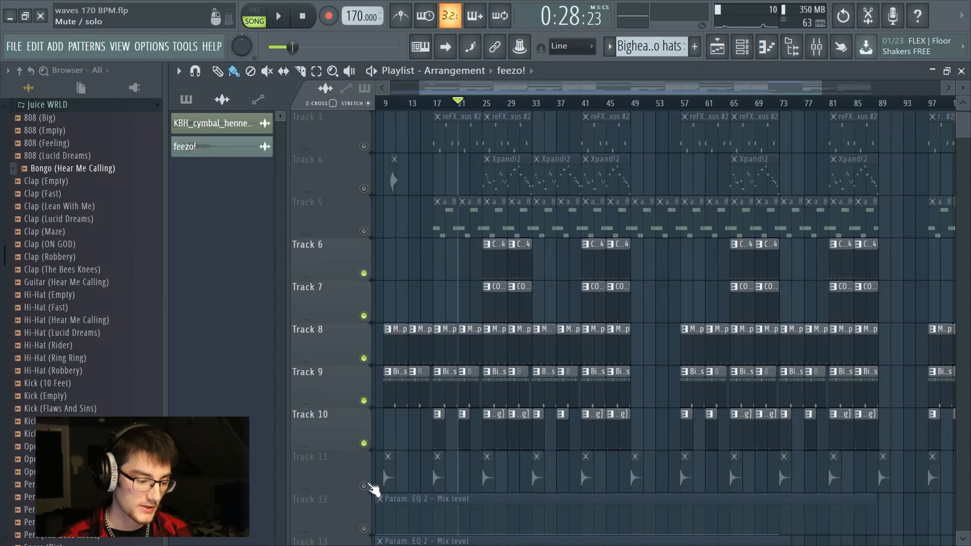
{"action": "left_click", "coordinate": [363, 415]}
{"action": "scroll", "coordinate": [367, 425], "scroll_direction": "down", "scroll_amount": 2}
{"action": "left_click", "coordinate": [363, 400]}
{"action": "left_click", "coordinate": [363, 443]}
{"action": "left_click", "coordinate": [363, 485]}
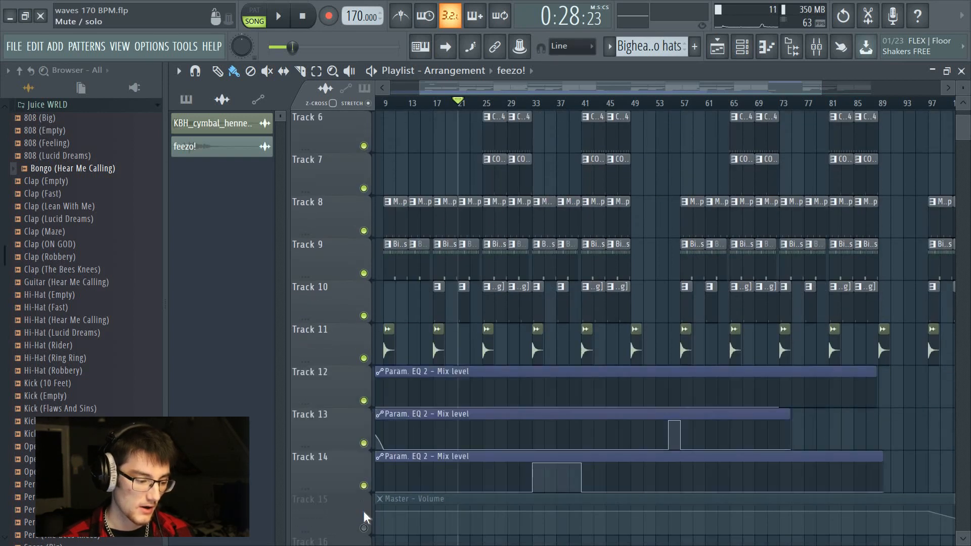
{"action": "scroll", "coordinate": [416, 477], "scroll_direction": "up", "scroll_amount": 3}
{"action": "scroll", "coordinate": [489, 361], "scroll_direction": "down", "scroll_amount": 2}
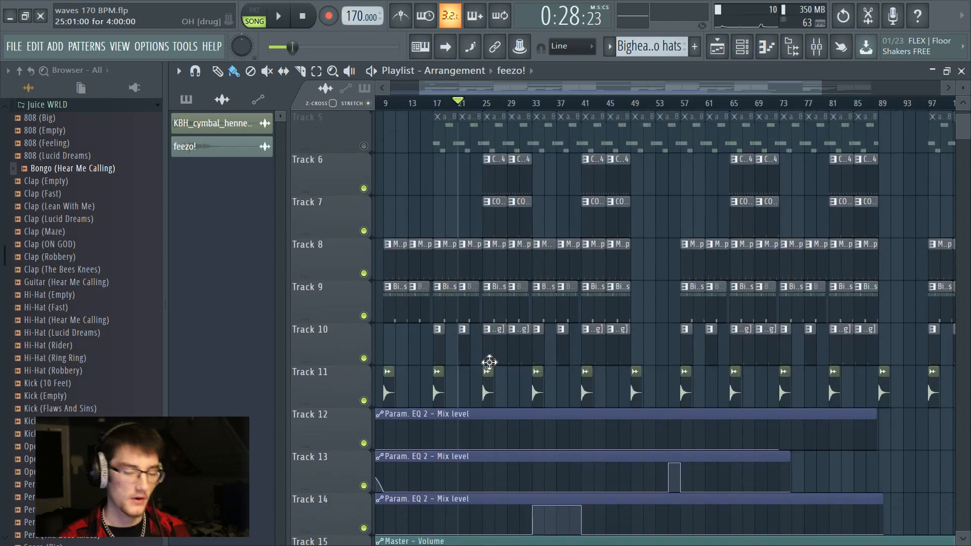
{"action": "scroll", "coordinate": [453, 253], "scroll_direction": "up", "scroll_amount": 1}
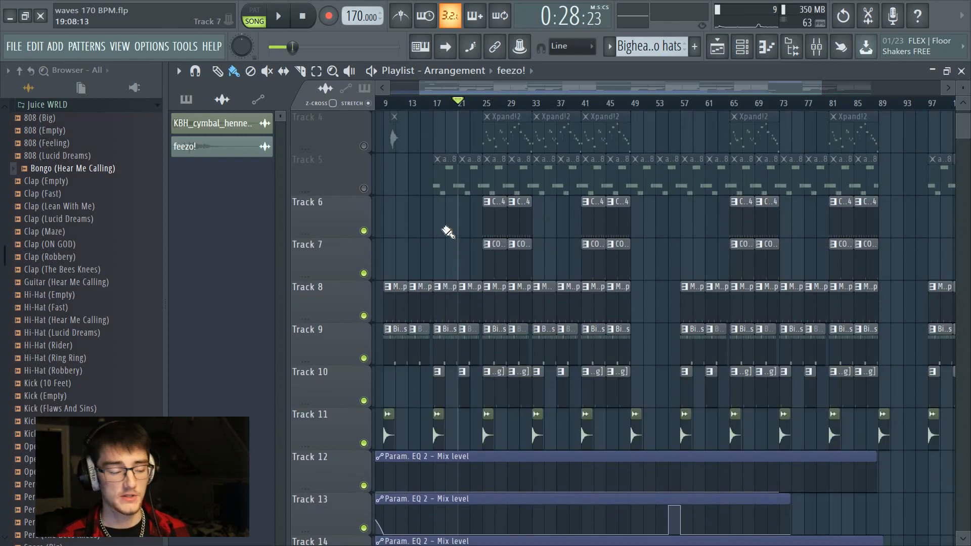
{"action": "left_click", "coordinate": [364, 188]}
{"action": "scroll", "coordinate": [399, 152], "scroll_direction": "up", "scroll_amount": 1}
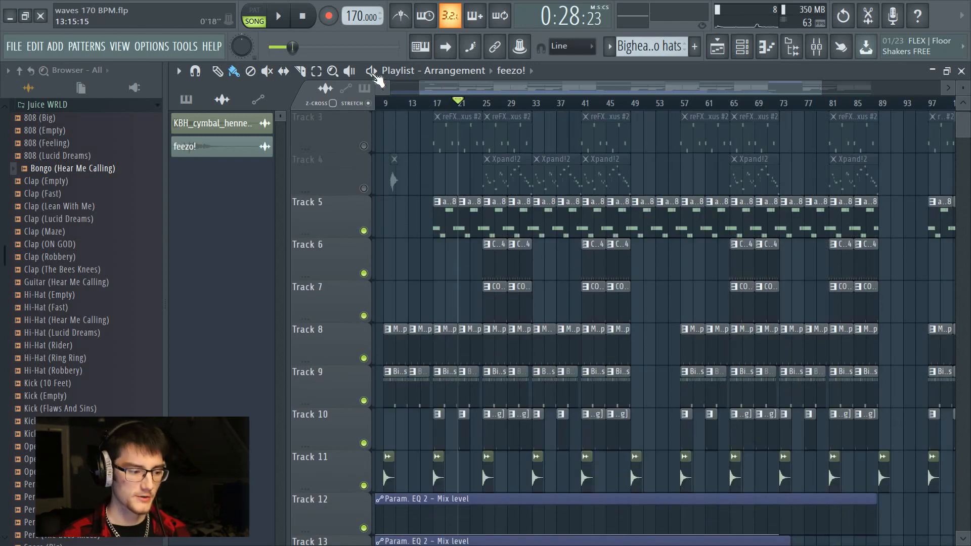
Move the song position to bar 25, where the kick enters, after auditioning the drums and 808
{"action": "key", "text": "space"}
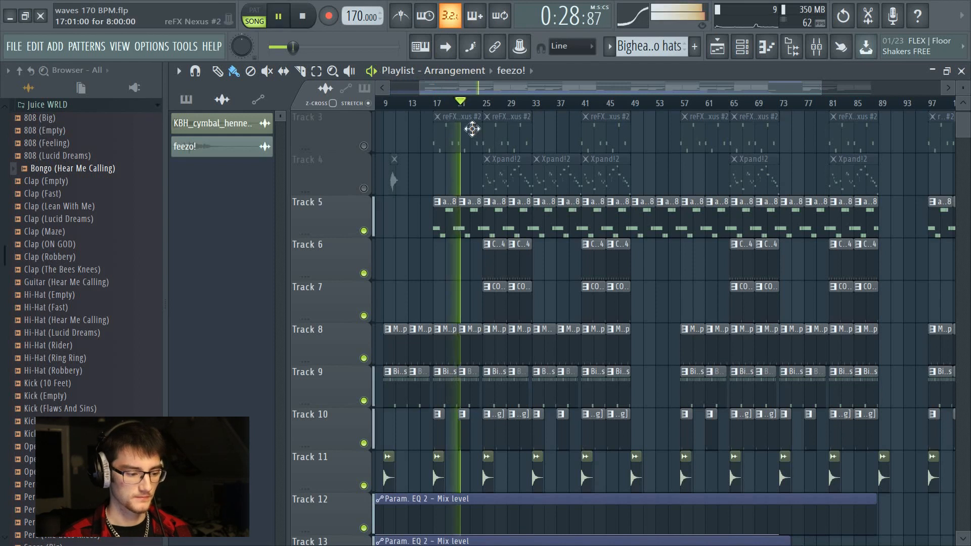
{"action": "left_click", "coordinate": [484, 103]}
{"action": "scroll", "coordinate": [487, 104], "scroll_direction": "down", "scroll_amount": 2}
{"action": "key", "text": "space"}
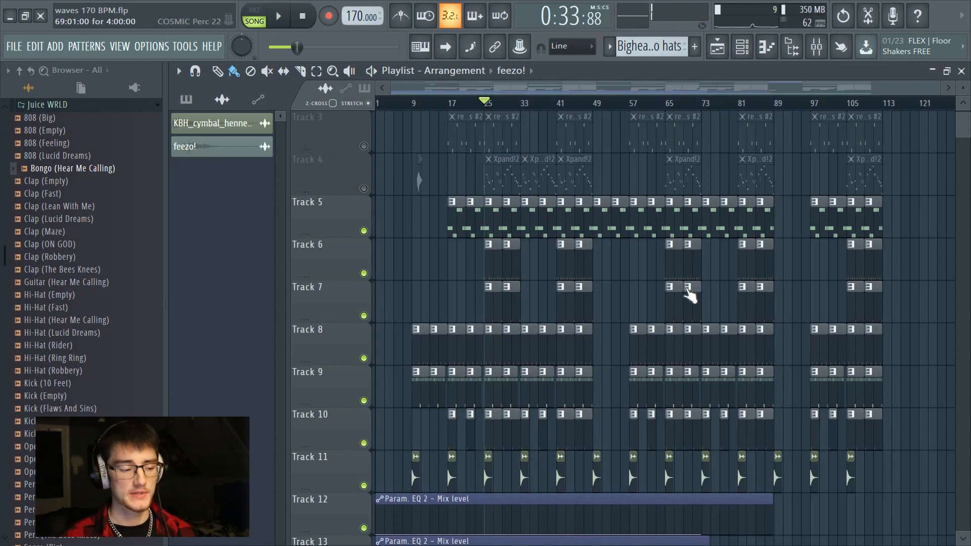
Bring up the channel rack over the Playlist, audition the section and adjust the 808 channel's volume
{"action": "left_click", "coordinate": [742, 48]}
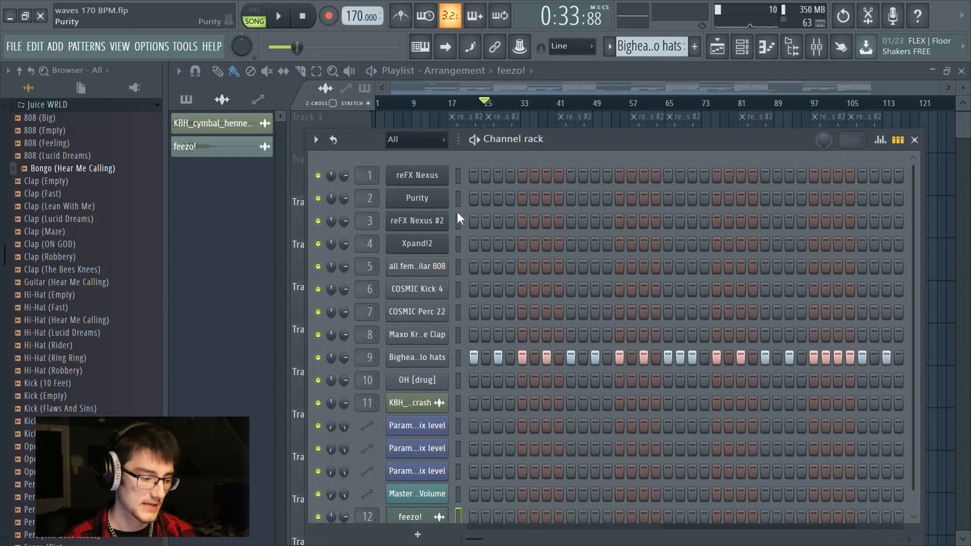
{"action": "key", "text": "F6"}
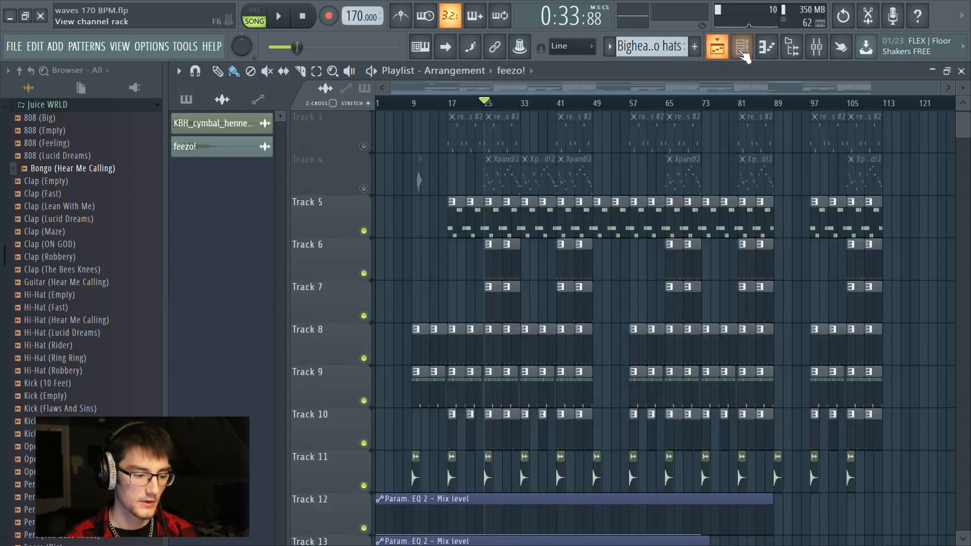
{"action": "left_click", "coordinate": [742, 48]}
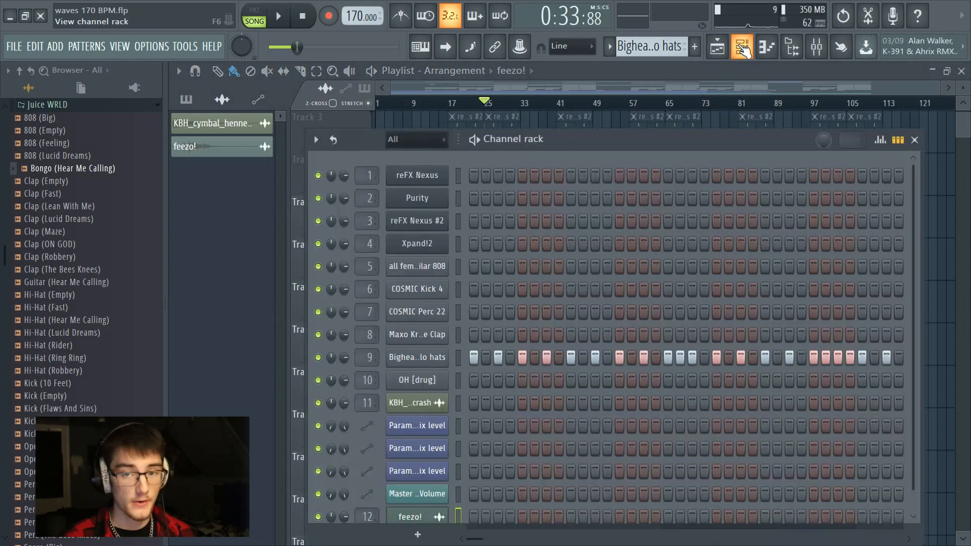
{"action": "left_click_drag", "start_coordinate": [554, 126], "coordinate": [570, 89]}
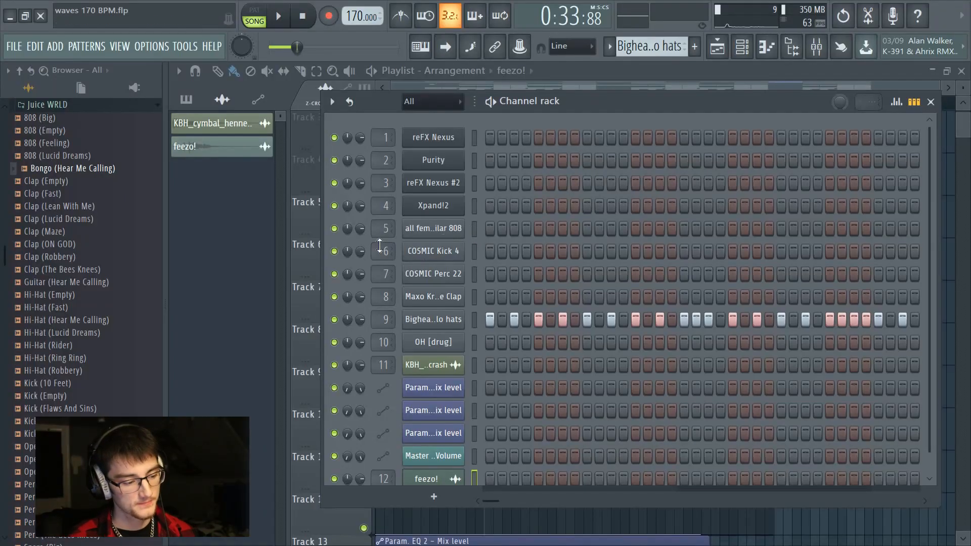
{"action": "key", "text": "space"}
{"action": "key", "text": "space"}
{"action": "left_click_drag", "start_coordinate": [361, 230], "coordinate": [361, 232]}
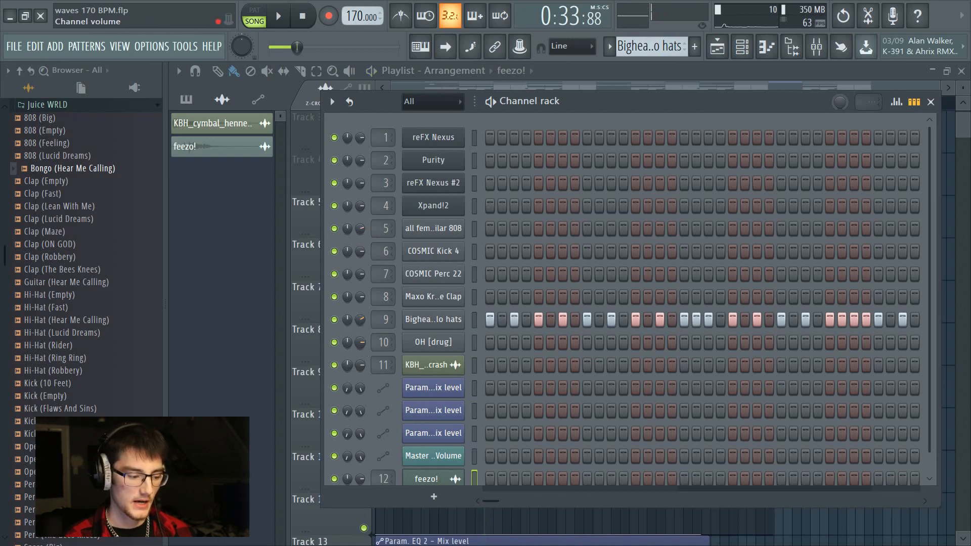
Balance the drums against playback: adjust OH [drug], set COSMIC Perc 22 to 62%, the 808 to 68% and the KBH crash to 51% volume
{"action": "key", "text": "space"}
{"action": "left_click_drag", "start_coordinate": [361, 347], "coordinate": [362, 353]}
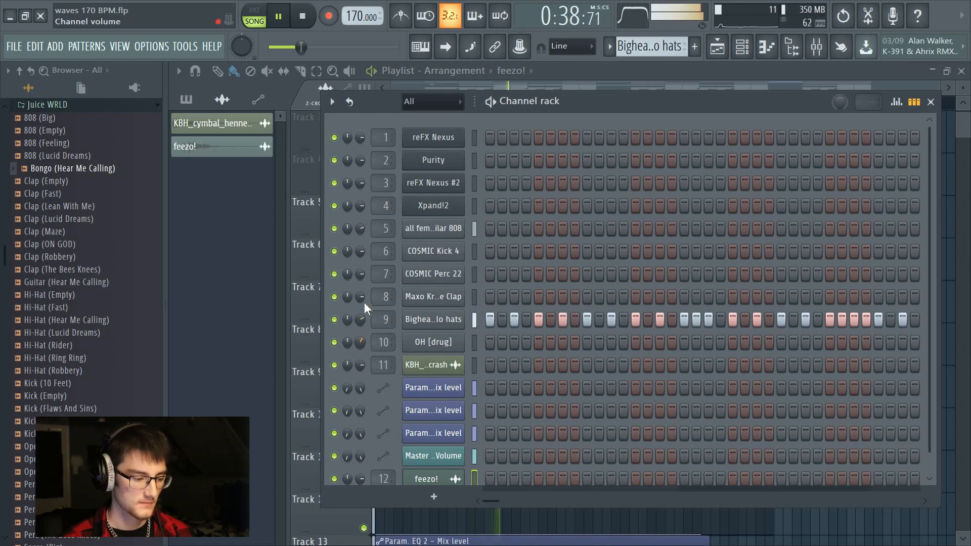
{"action": "key", "text": "space"}
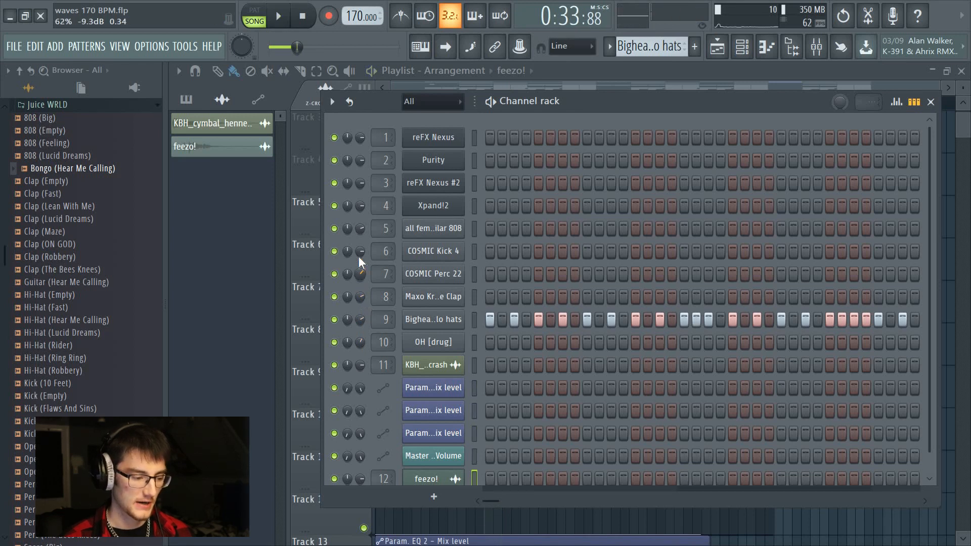
{"action": "key", "text": "space"}
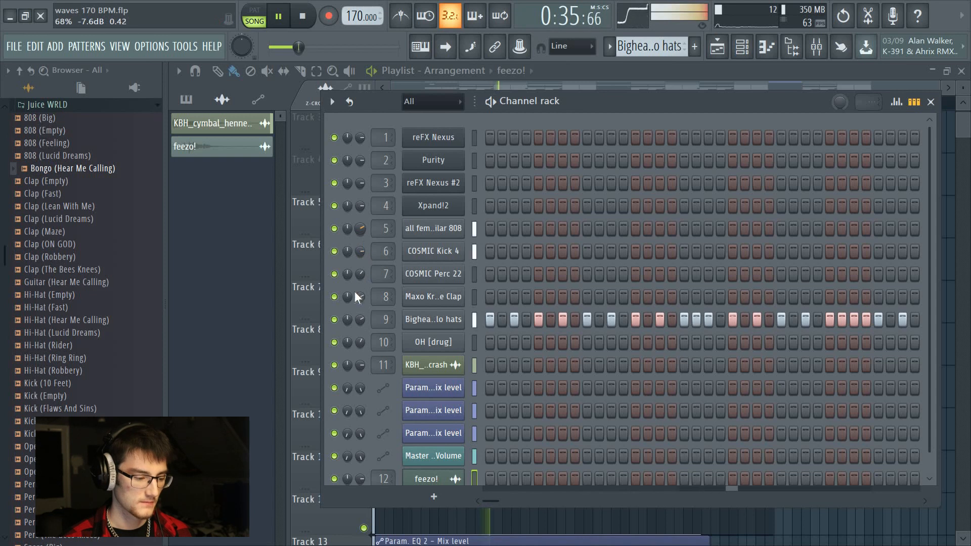
{"action": "key", "text": "space"}
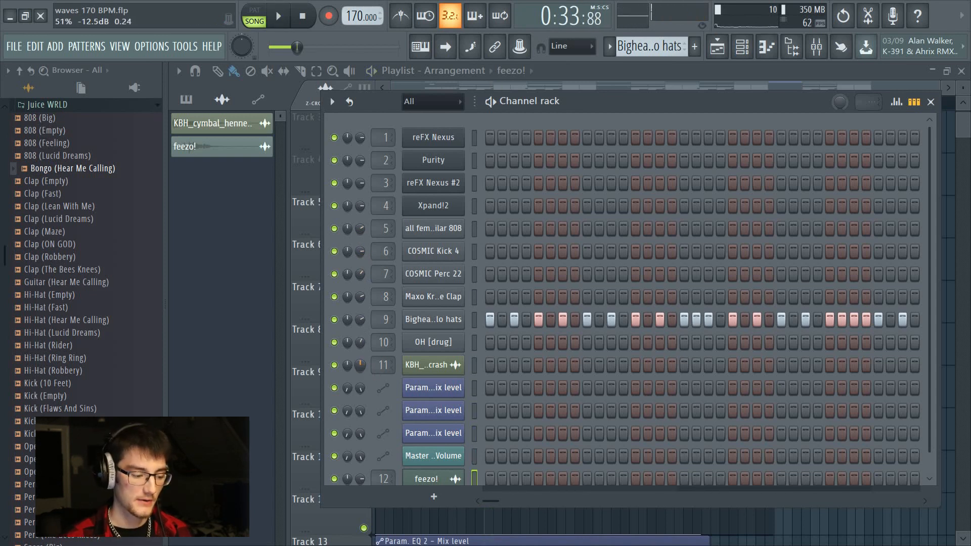
Adjust the Maxo Kream clap and Bighead hello hats channel volumes against playback
{"action": "key", "text": "space"}
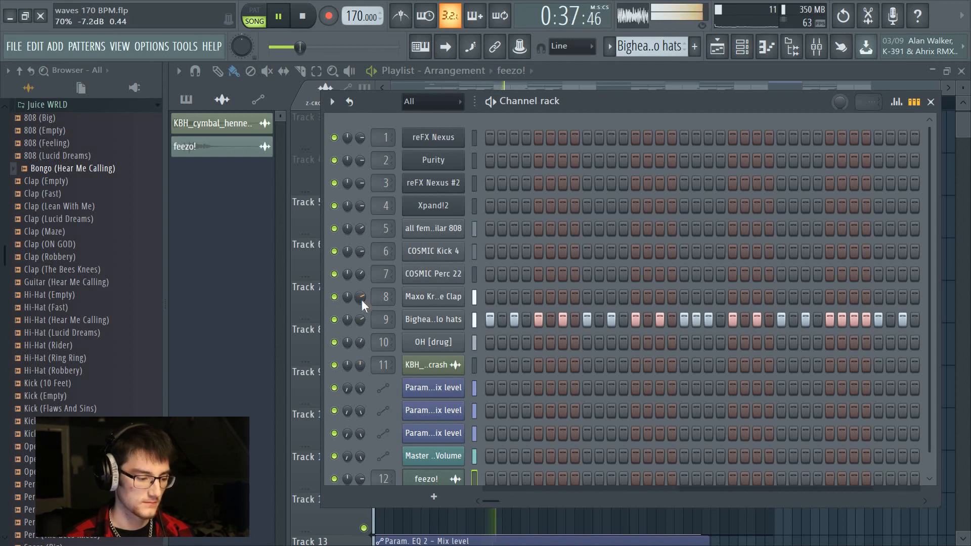
{"action": "left_click_drag", "start_coordinate": [360, 319], "coordinate": [365, 311]}
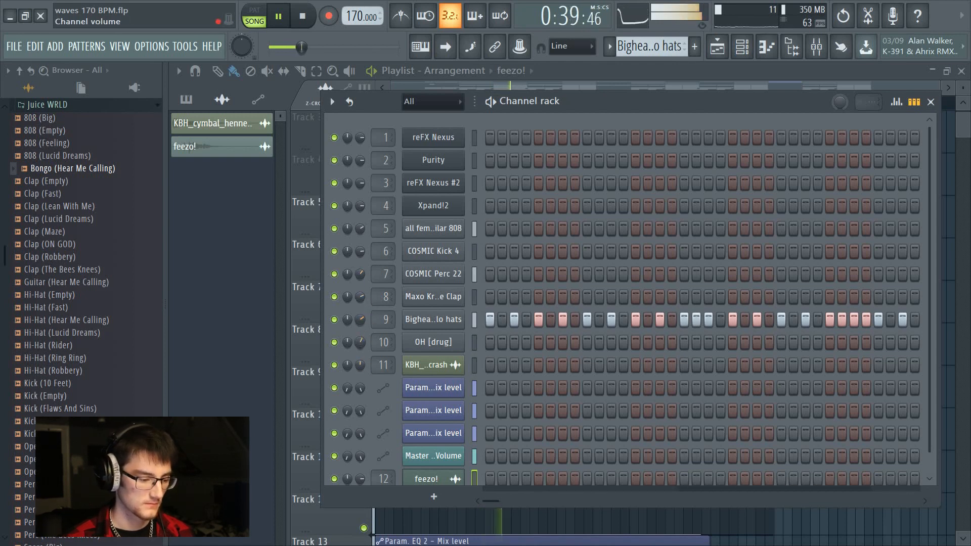
{"action": "key", "text": "space"}
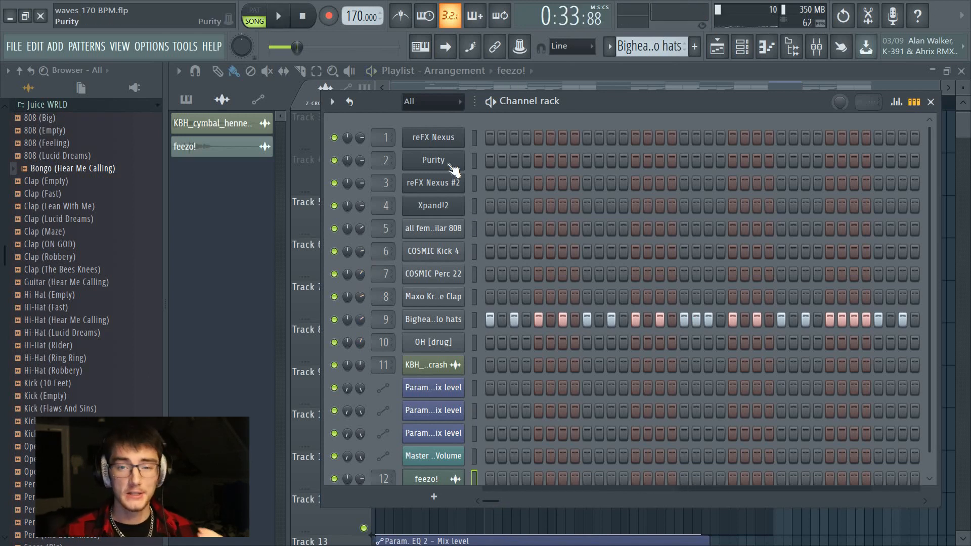
Isolate the melodies on Playlist Tracks 1 to 4 and move the song position to bar 41
{"action": "left_click", "coordinate": [600, 88]}
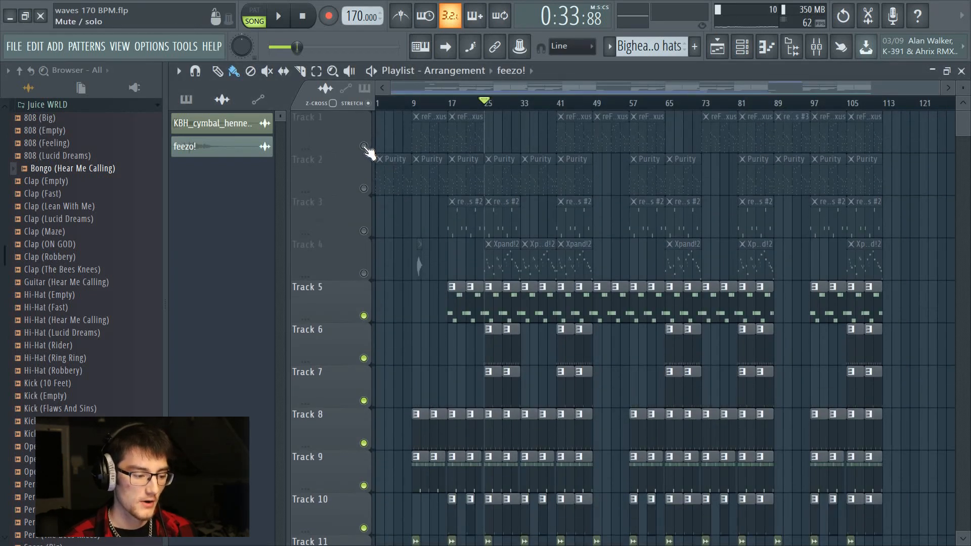
{"action": "right_click", "coordinate": [363, 146]}
{"action": "left_click", "coordinate": [364, 189]}
{"action": "left_click", "coordinate": [364, 231]}
{"action": "left_click", "coordinate": [364, 273]}
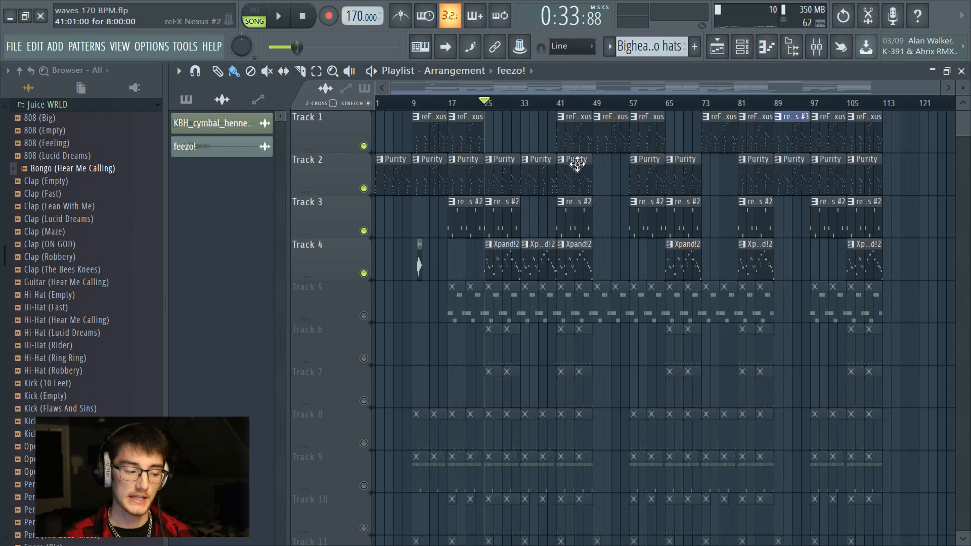
{"action": "left_click", "coordinate": [560, 105]}
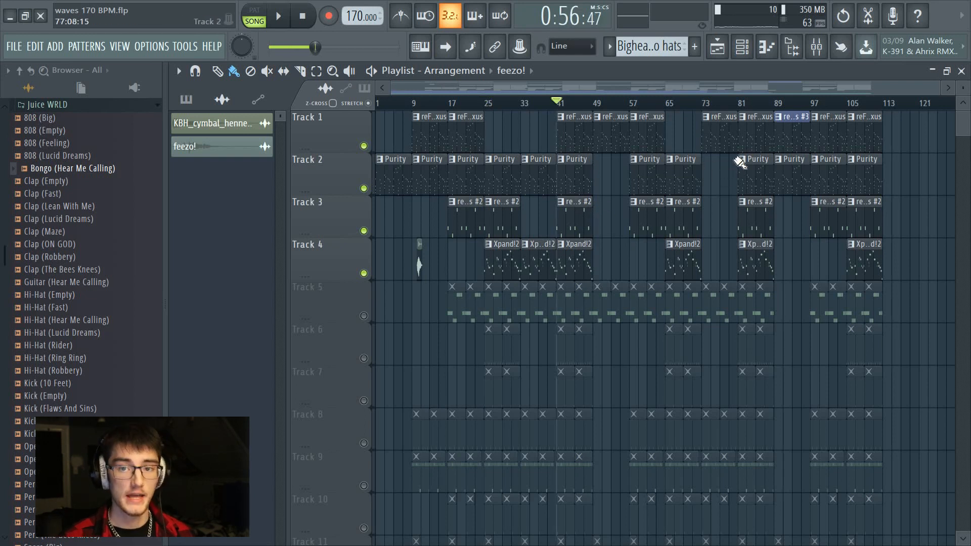
Enable the automation on Tracks 12 to 15 alongside the isolated melodies and audition the section
{"action": "left_click", "coordinate": [742, 46]}
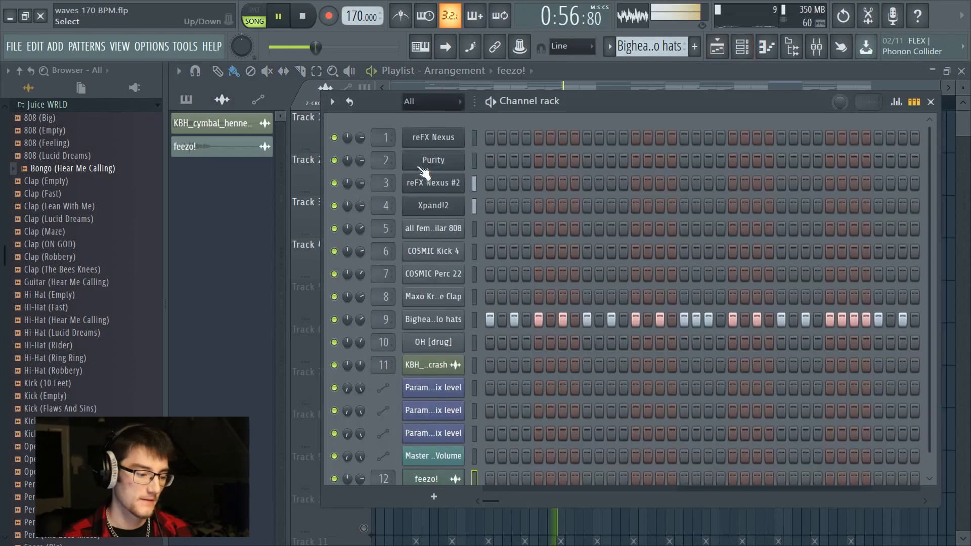
{"action": "key", "text": "space"}
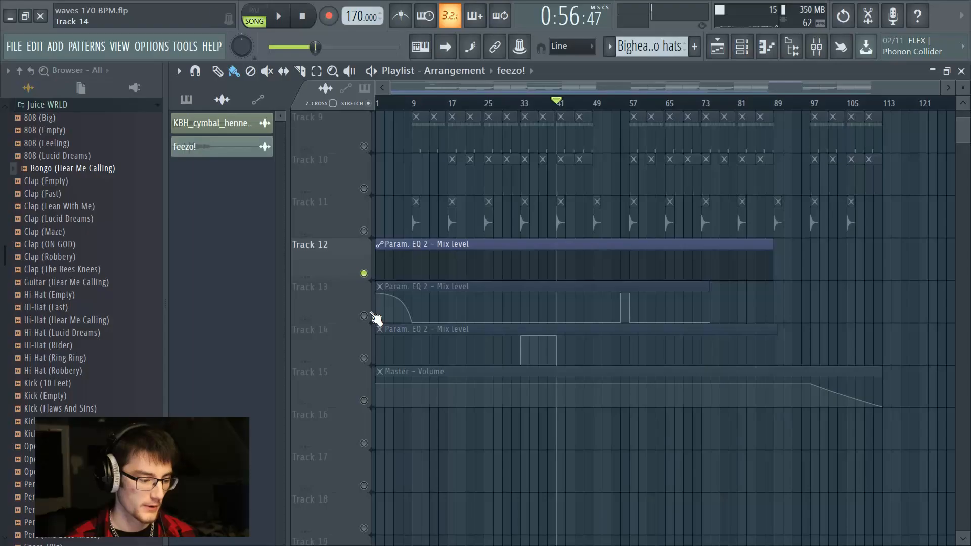
{"action": "left_click", "coordinate": [364, 315]}
{"action": "left_click", "coordinate": [364, 357]}
{"action": "left_click", "coordinate": [363, 401]}
{"action": "scroll", "coordinate": [531, 242], "scroll_direction": "up", "scroll_amount": 5}
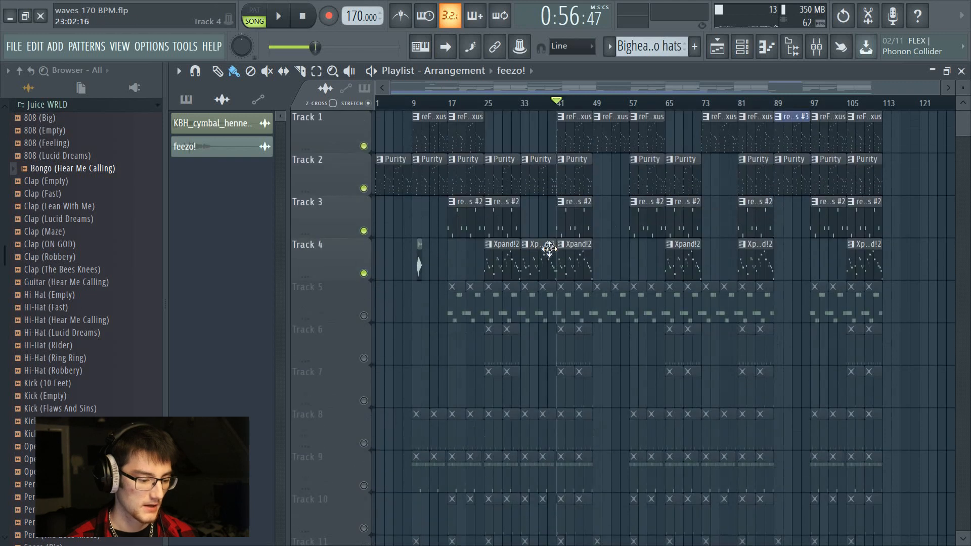
{"action": "key", "text": "space"}
{"action": "key", "text": "space"}
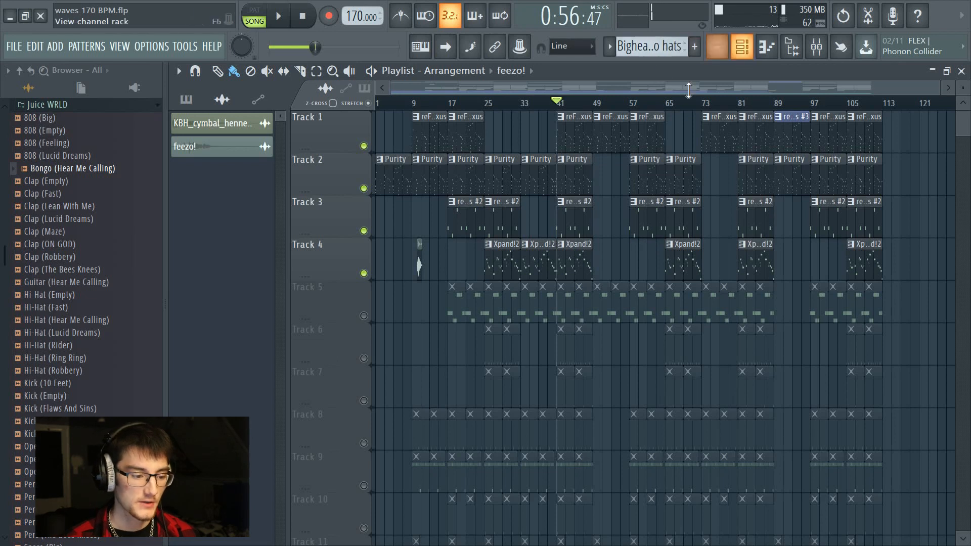
Balance the reFX Nexus, Purity, reFX Nexus #2 and Xpand!2 channel volumes against playback
{"action": "left_click", "coordinate": [742, 46]}
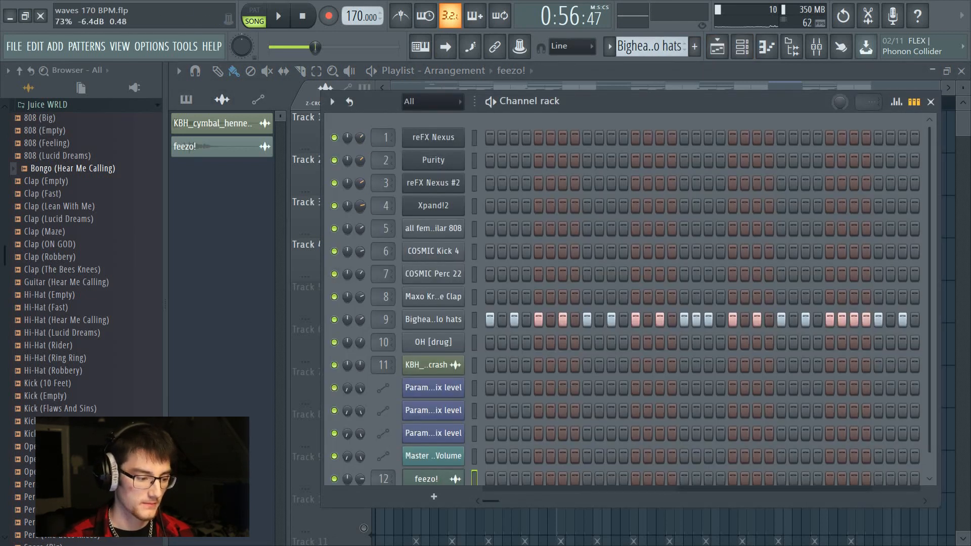
{"action": "key", "text": "space"}
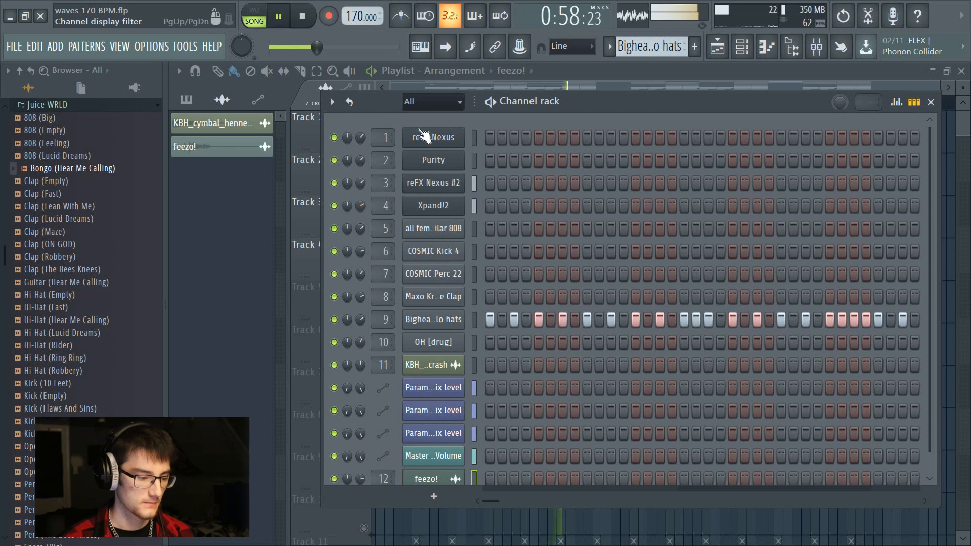
{"action": "left_click", "coordinate": [360, 138]}
{"action": "left_click", "coordinate": [360, 160]}
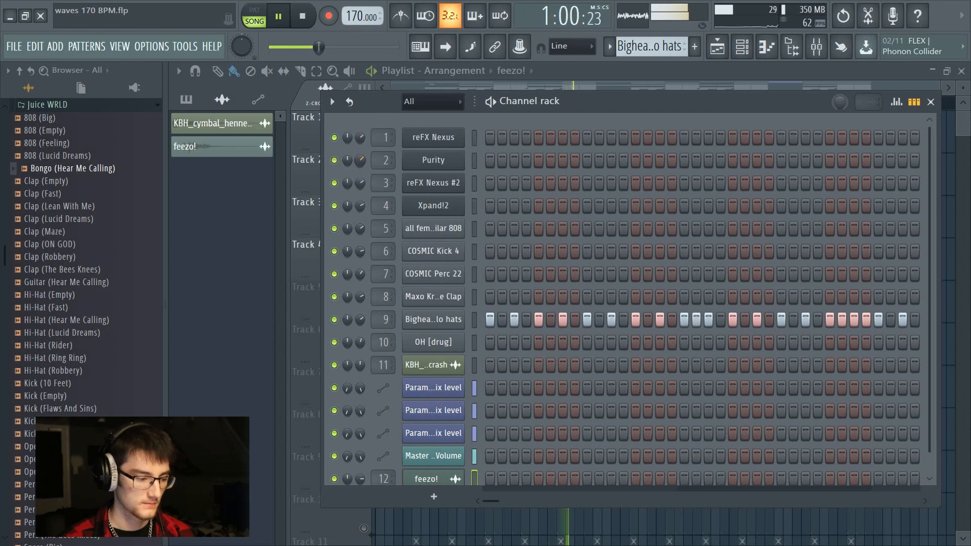
{"action": "left_click_drag", "start_coordinate": [362, 206], "coordinate": [360, 186]}
{"action": "left_click_drag", "start_coordinate": [361, 137], "coordinate": [360, 142]}
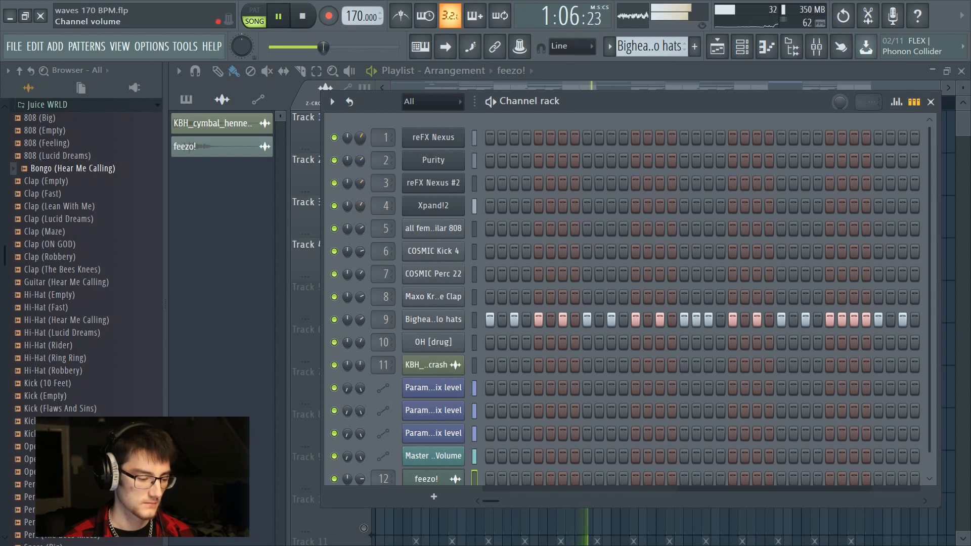
{"action": "key", "text": "space"}
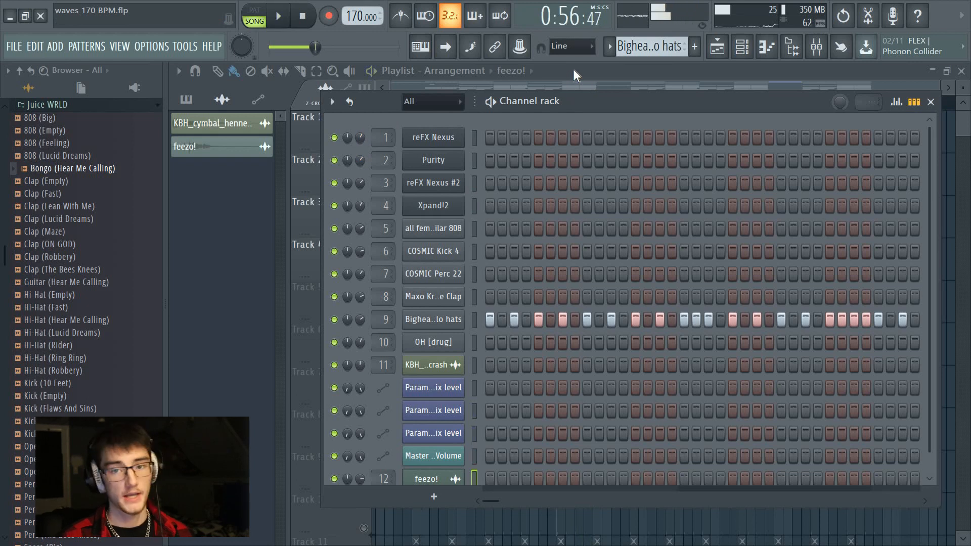
Re-enable all muted Playlist tracks and bring up the mixer
{"action": "key", "text": "F6"}
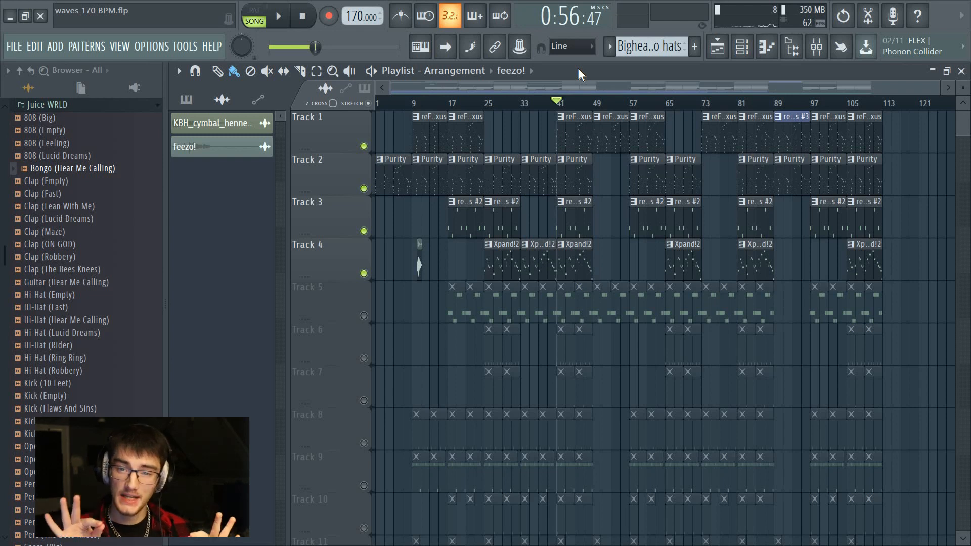
{"action": "right_click", "coordinate": [363, 148]}
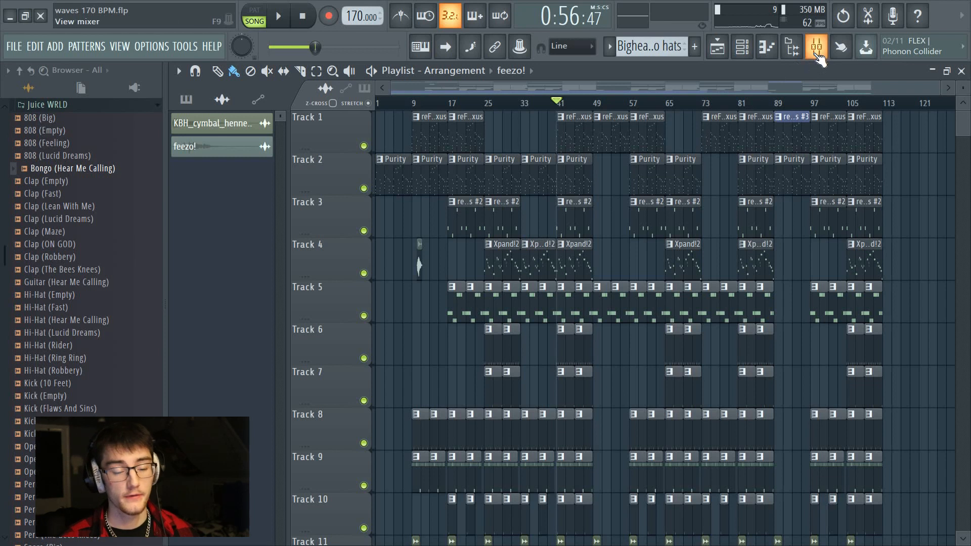
{"action": "left_click", "coordinate": [822, 55]}
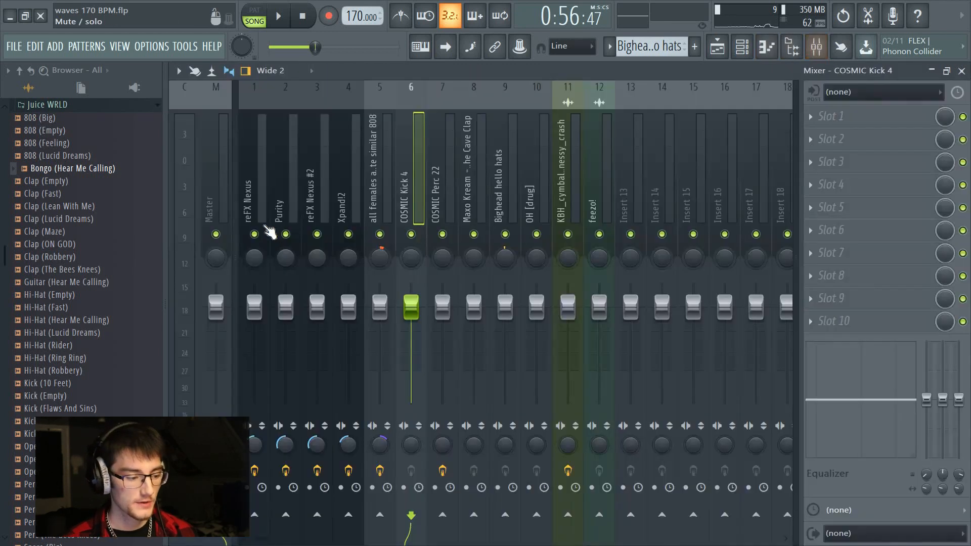
Examine the Maxo Kream clap channel's mixer track assignment and the effects loaded on the melody inserts
{"action": "left_click_drag", "start_coordinate": [580, 183], "coordinate": [262, 178]}
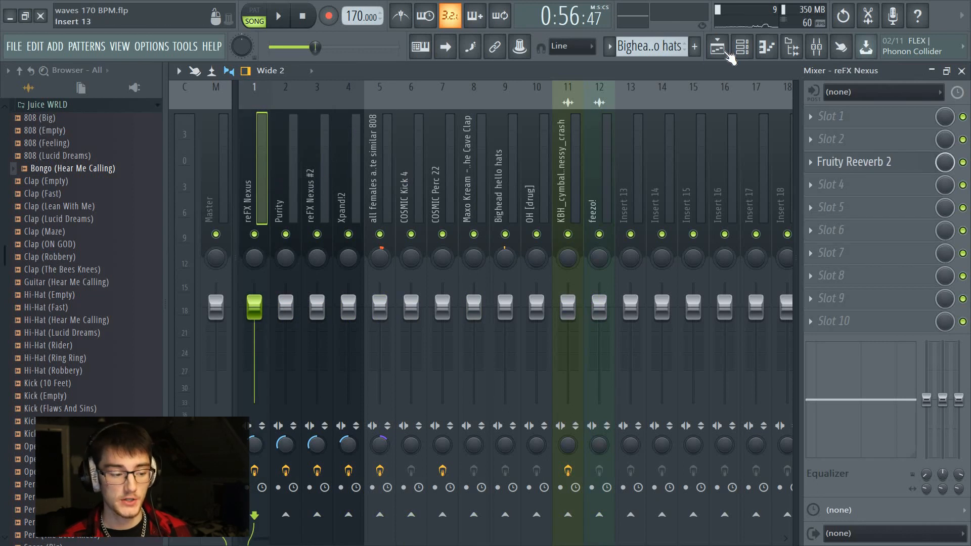
{"action": "left_click", "coordinate": [717, 47]}
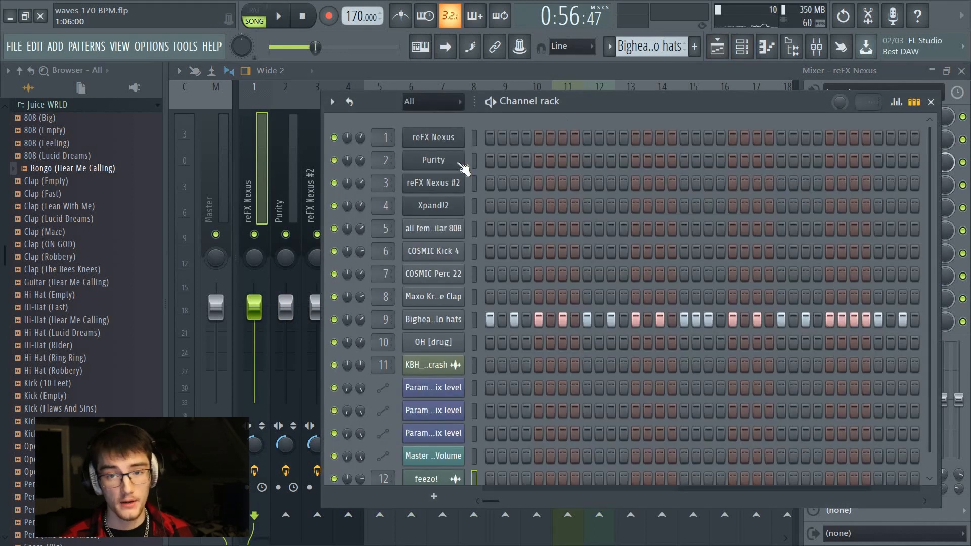
{"action": "left_click", "coordinate": [425, 297]}
{"action": "left_click_drag", "start_coordinate": [481, 235], "coordinate": [494, 134]}
{"action": "left_click", "coordinate": [370, 158]}
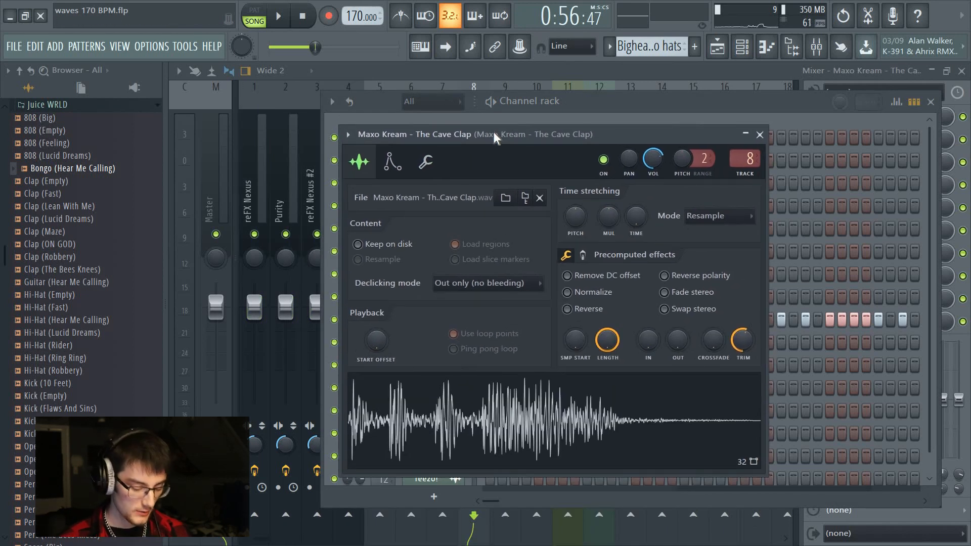
{"action": "left_click", "coordinate": [521, 71]}
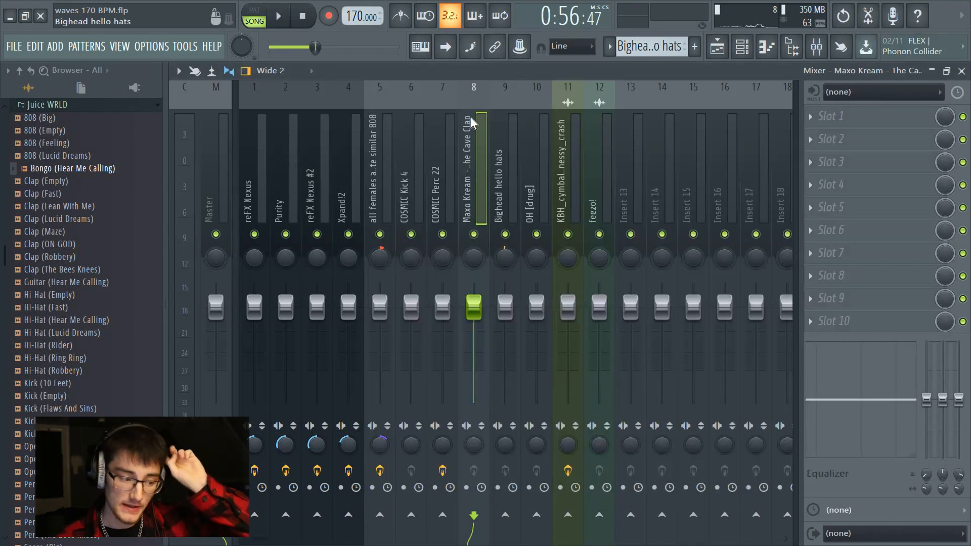
{"action": "left_click", "coordinate": [319, 172]}
{"action": "left_click", "coordinate": [337, 169]}
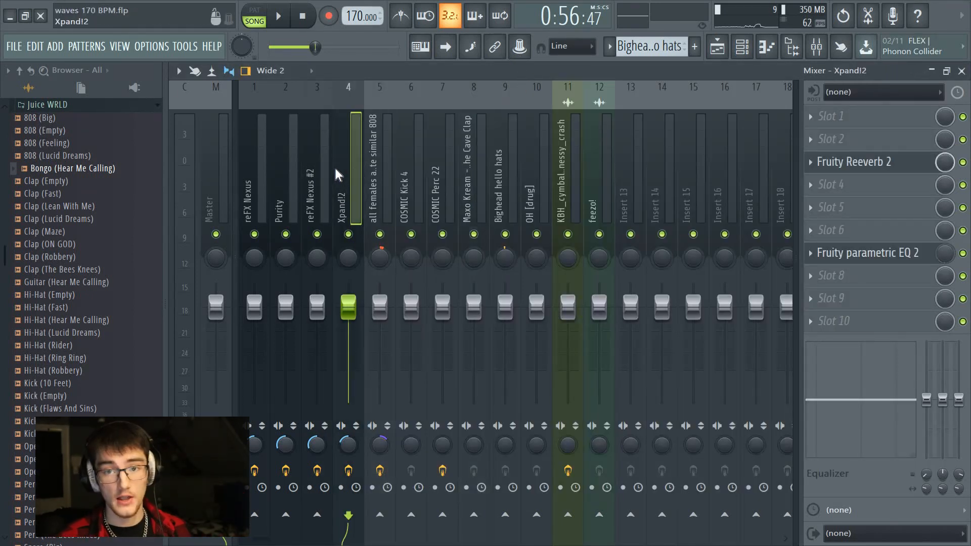
{"action": "left_click", "coordinate": [259, 212]}
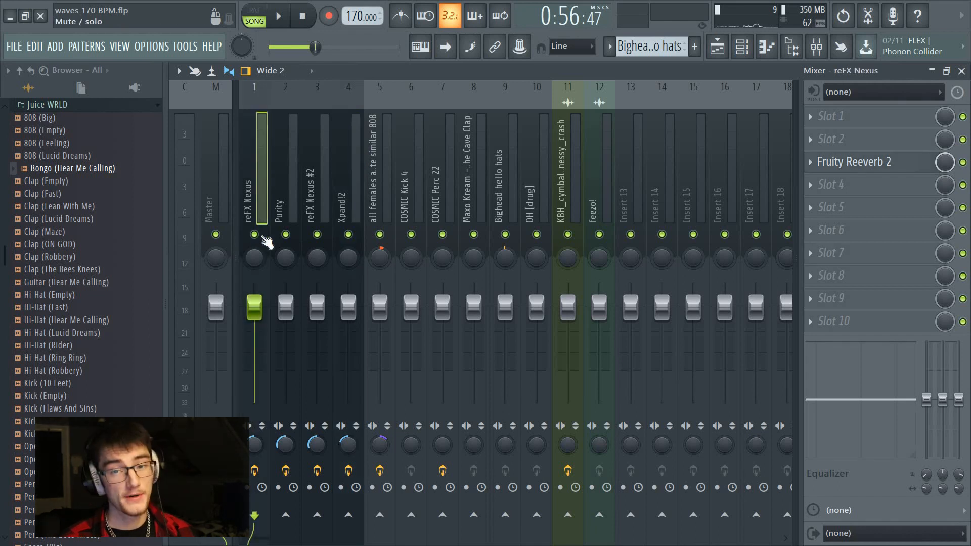
Isolate the 808 and drum inserts 5 to 10 in the mixer and start playback
{"action": "right_click", "coordinate": [380, 234]}
{"action": "left_click_drag", "start_coordinate": [411, 234], "coordinate": [534, 240]}
{"action": "key", "text": "space"}
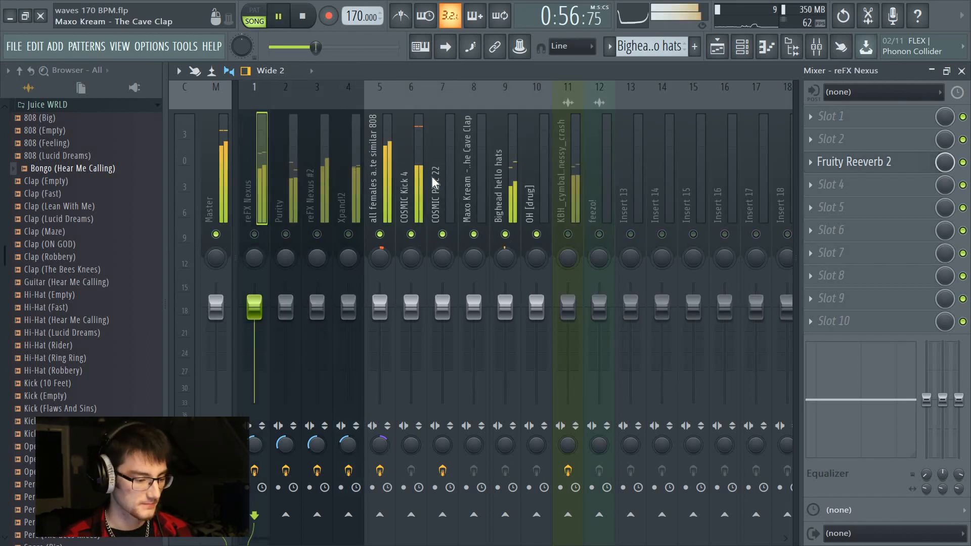
Set the 808 fader to 0.3 dB and the COSMIC Kick 4 fader to -0.3 dB, and stop playback
{"action": "left_click", "coordinate": [410, 188]}
{"action": "left_click", "coordinate": [375, 186]}
{"action": "left_click_drag", "start_coordinate": [380, 307], "coordinate": [409, 319]}
{"action": "key", "text": "space"}
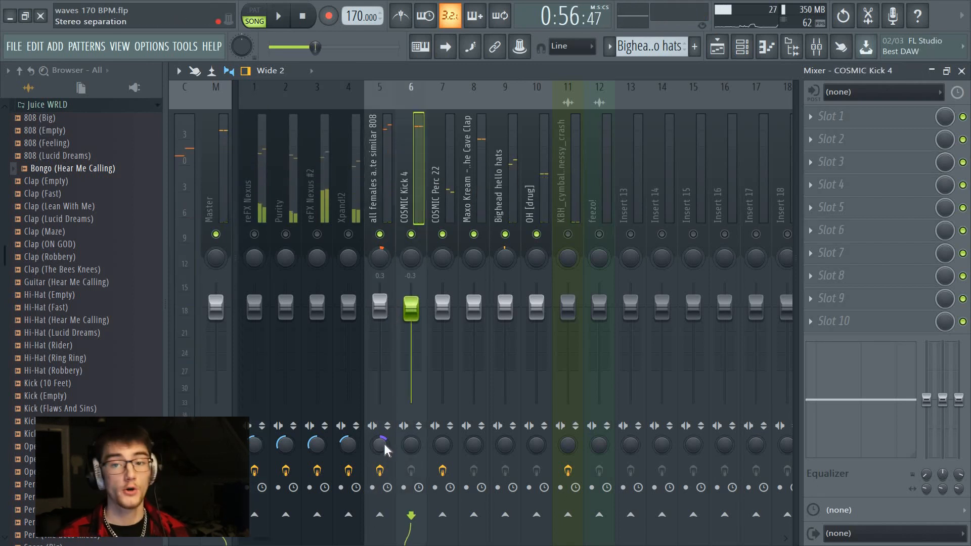
Reset the stereo separation on the 808, Xpand!2, reFX Nexus #2, Purity and reFX Nexus inserts
{"action": "right_click", "coordinate": [381, 450]}
{"action": "left_click", "coordinate": [404, 349]}
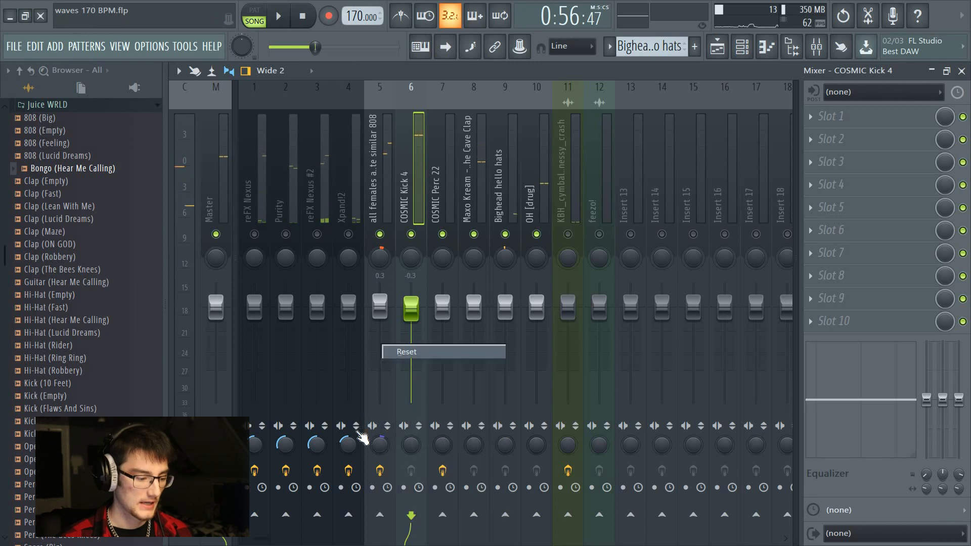
{"action": "right_click", "coordinate": [348, 445]}
{"action": "left_click", "coordinate": [364, 350]}
{"action": "right_click", "coordinate": [317, 445]}
{"action": "left_click", "coordinate": [334, 352]}
{"action": "right_click", "coordinate": [286, 445]}
{"action": "left_click", "coordinate": [314, 352]}
{"action": "right_click", "coordinate": [255, 445]}
{"action": "left_click", "coordinate": [281, 351]}
Reset the panning on the 808 and Bighead hello hats inserts
{"action": "right_click", "coordinate": [379, 258]}
{"action": "left_click", "coordinate": [397, 263]}
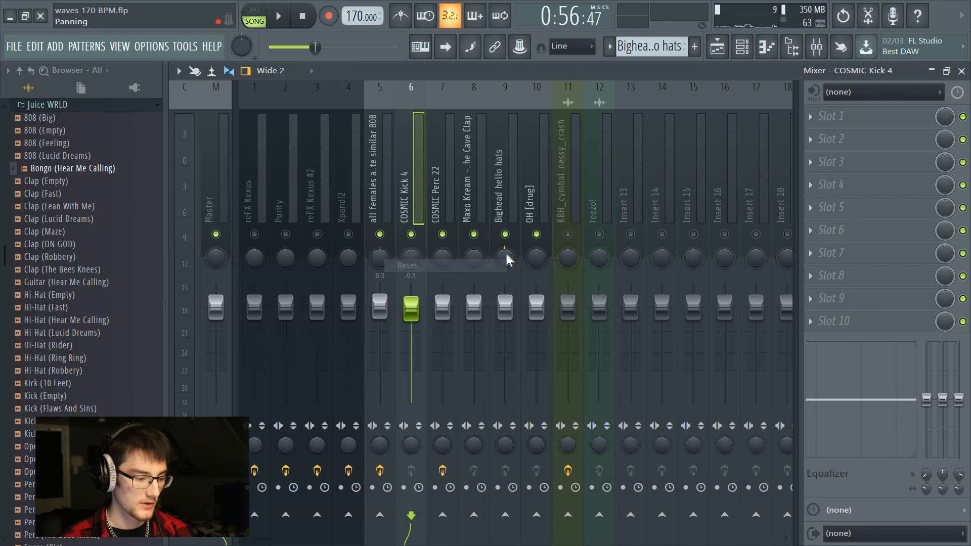
{"action": "right_click", "coordinate": [511, 253]}
{"action": "left_click", "coordinate": [521, 263]}
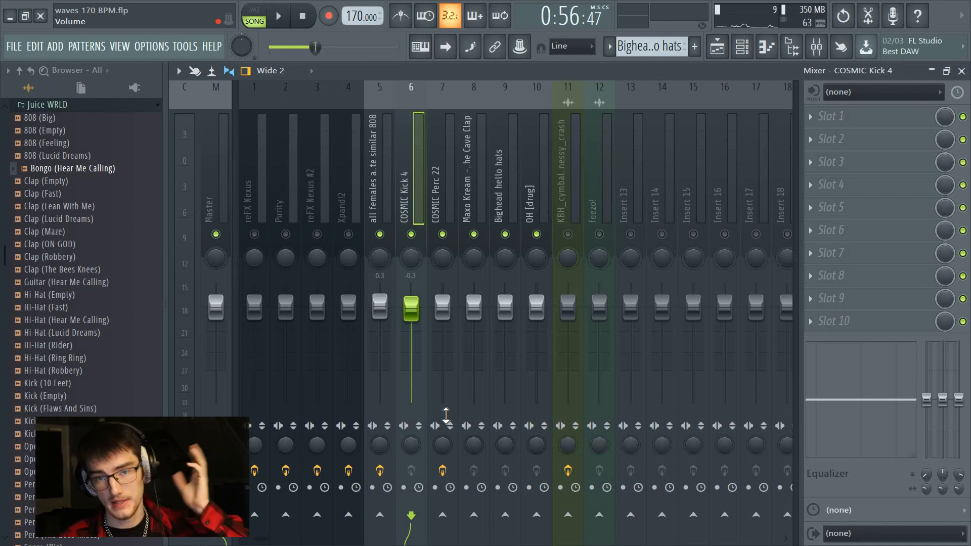
Return the 808 fader to its default level and lower the Maxo Kream clap fader to -1.7 dB
{"action": "left_click", "coordinate": [364, 184]}
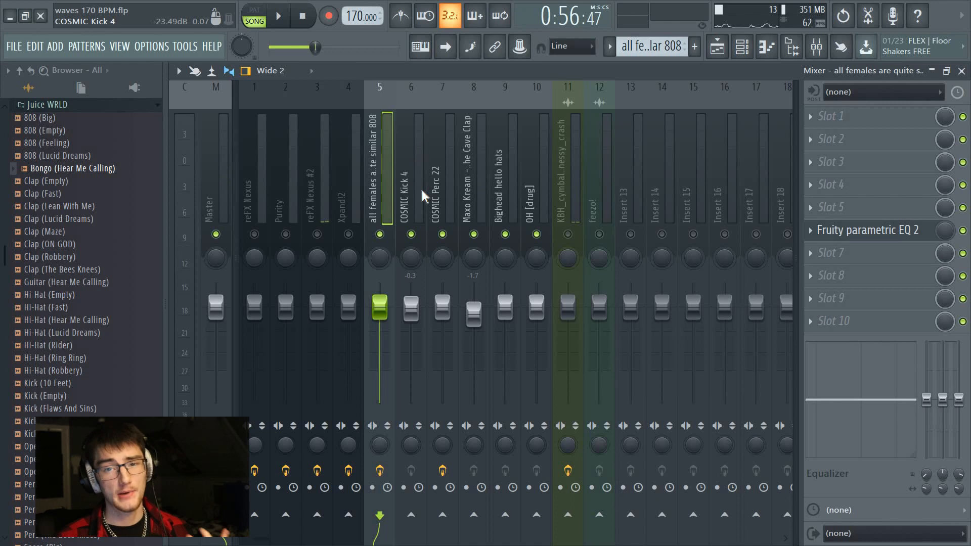
{"action": "left_click", "coordinate": [432, 183]}
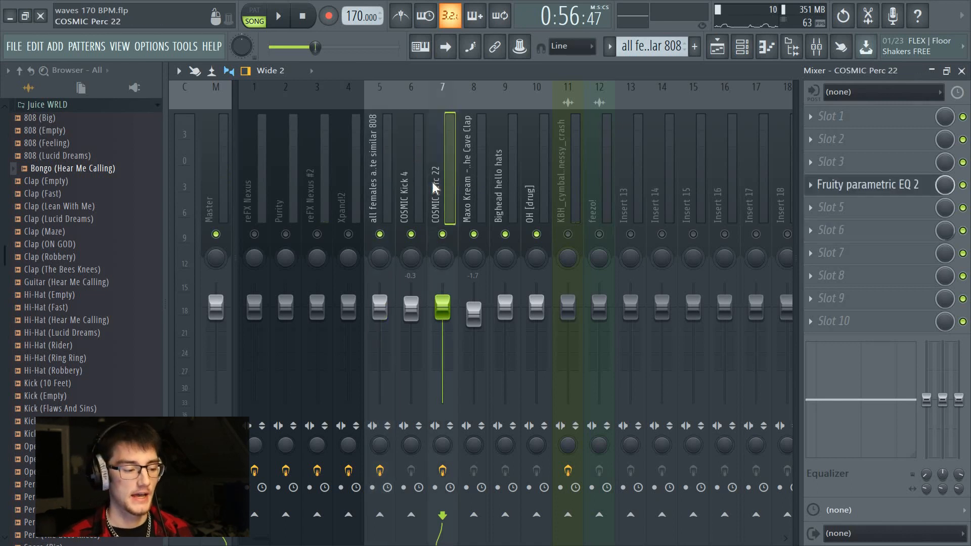
{"action": "left_click", "coordinate": [379, 182]}
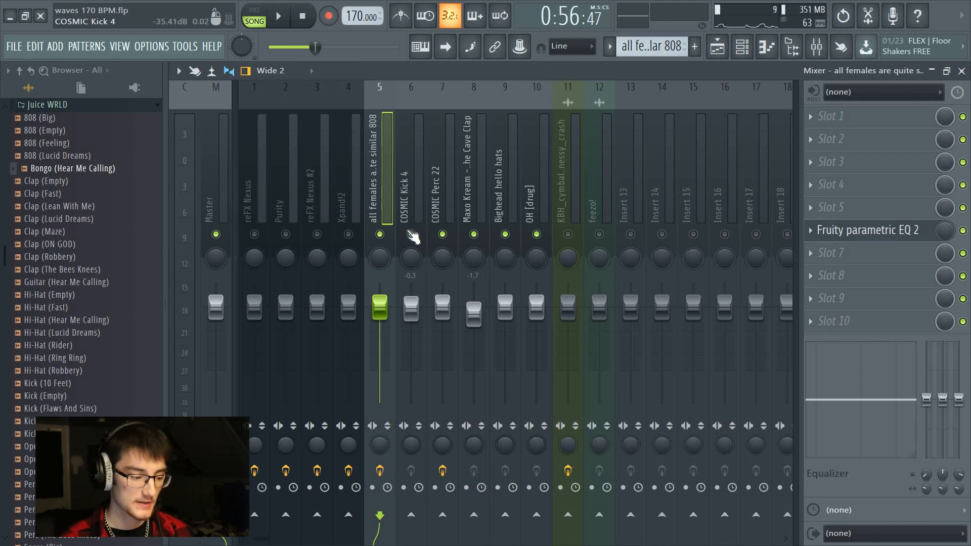
Unmute only the 808, COSMIC Kick 4 and Maxo Kream clap inserts, start playback and lower the clap fader to -2.3 dB
{"action": "left_click", "coordinate": [441, 220]}
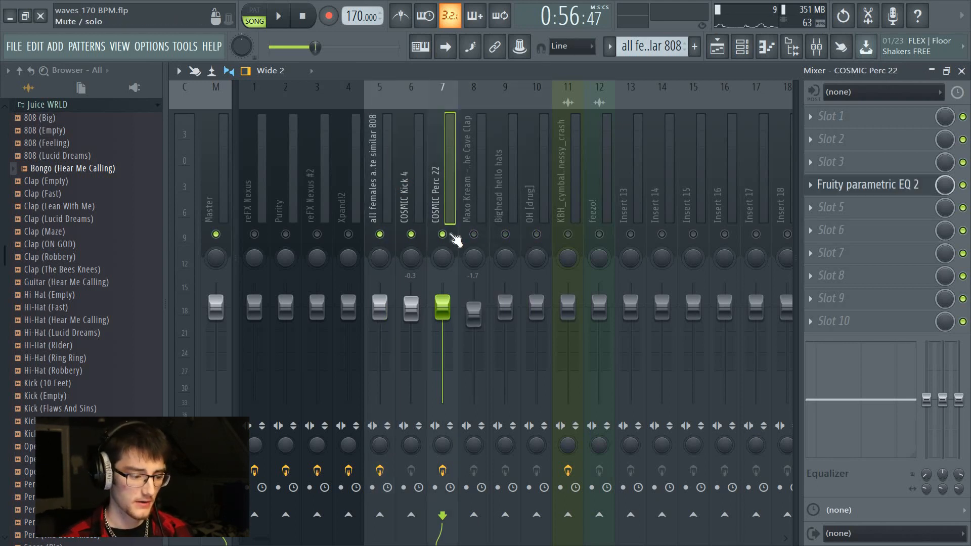
{"action": "left_click", "coordinate": [473, 228]}
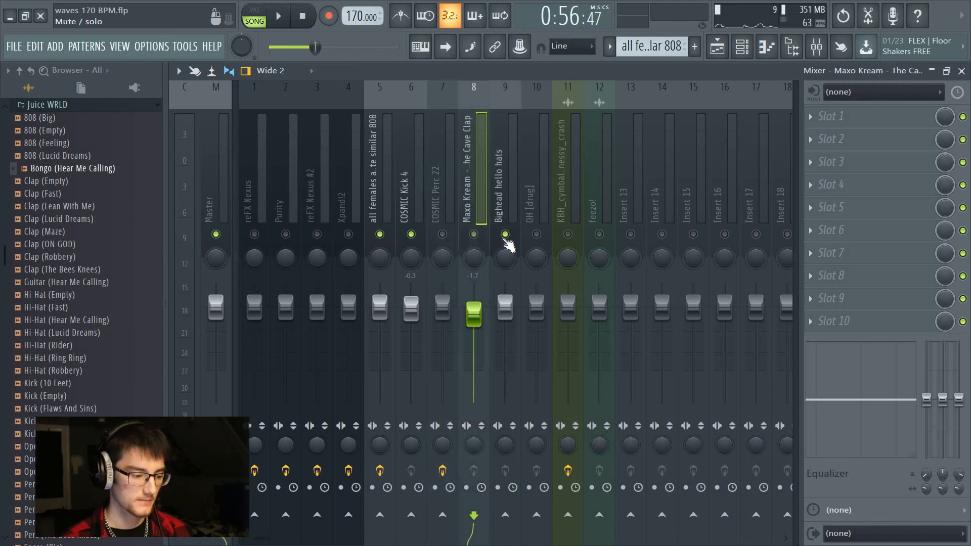
{"action": "key", "text": "space"}
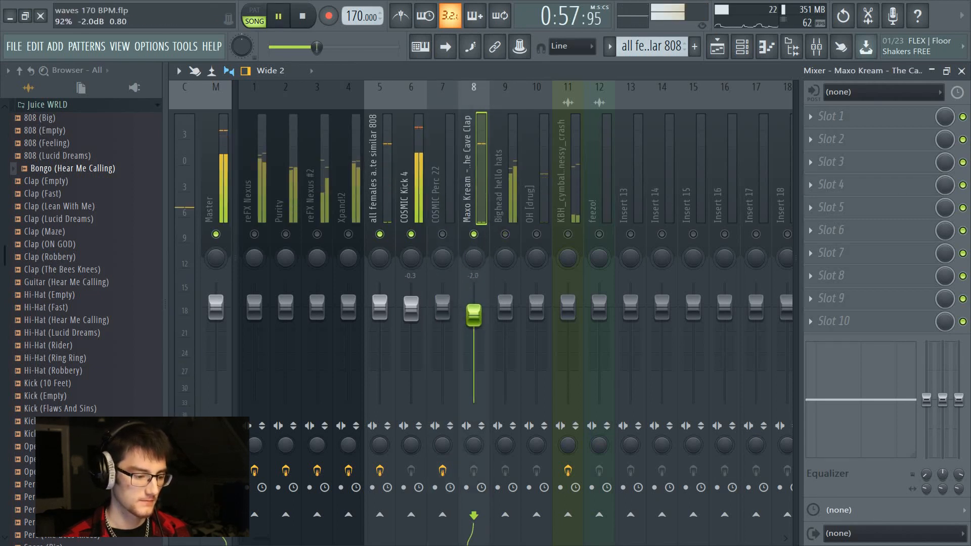
{"action": "left_click_drag", "start_coordinate": [473, 313], "coordinate": [473, 316]}
Lower the 808 fader to -1.2 dB and the Maxo Kream clap fader to -2.7 dB, and stop playback
{"action": "left_click", "coordinate": [380, 305]}
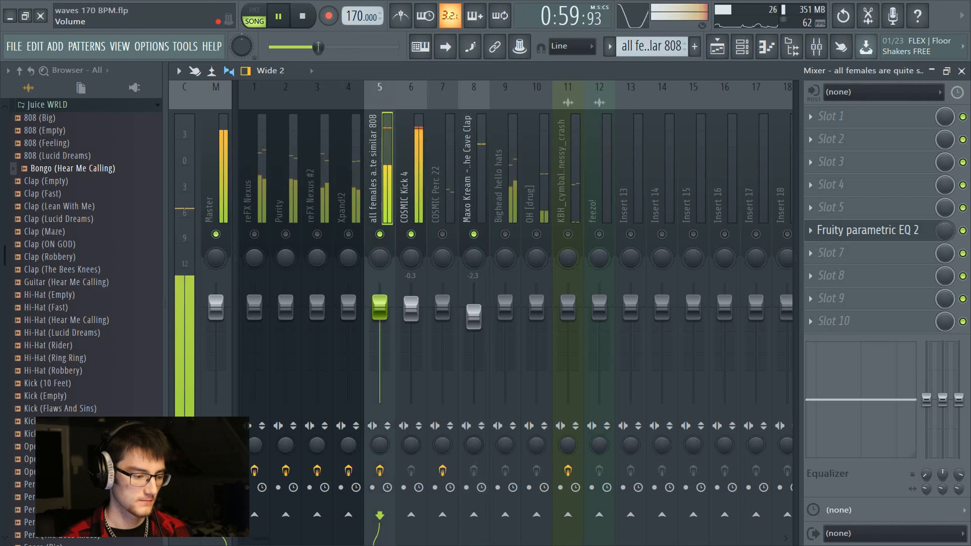
{"action": "left_click_drag", "start_coordinate": [379, 306], "coordinate": [379, 309]}
{"action": "left_click", "coordinate": [407, 172]}
{"action": "left_click", "coordinate": [389, 167]}
{"action": "left_click", "coordinate": [408, 303]}
{"action": "left_click_drag", "start_coordinate": [379, 306], "coordinate": [379, 310]}
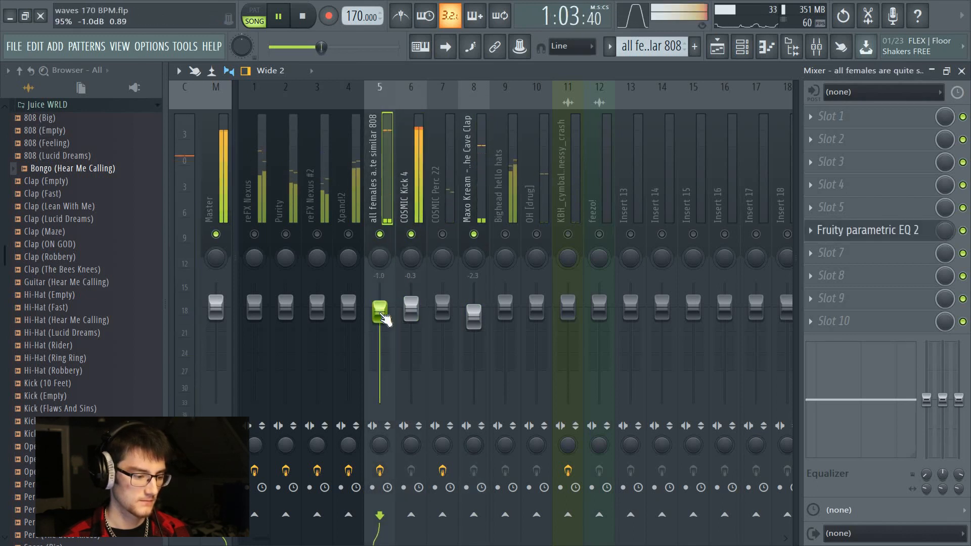
{"action": "left_click", "coordinate": [421, 191]}
{"action": "left_click_drag", "start_coordinate": [474, 316], "coordinate": [473, 318]}
{"action": "key", "text": "space"}
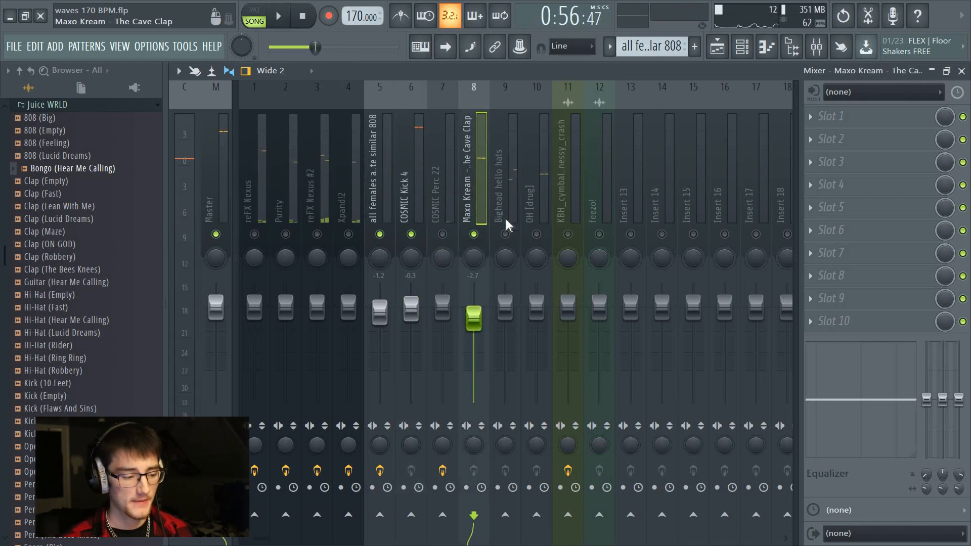
Unmute the Bighead hello hats insert, pan it slightly left and lower its fader to -3.6 dB against the playing drums
{"action": "left_click", "coordinate": [507, 195]}
{"action": "key", "text": "space"}
{"action": "key", "text": "space"}
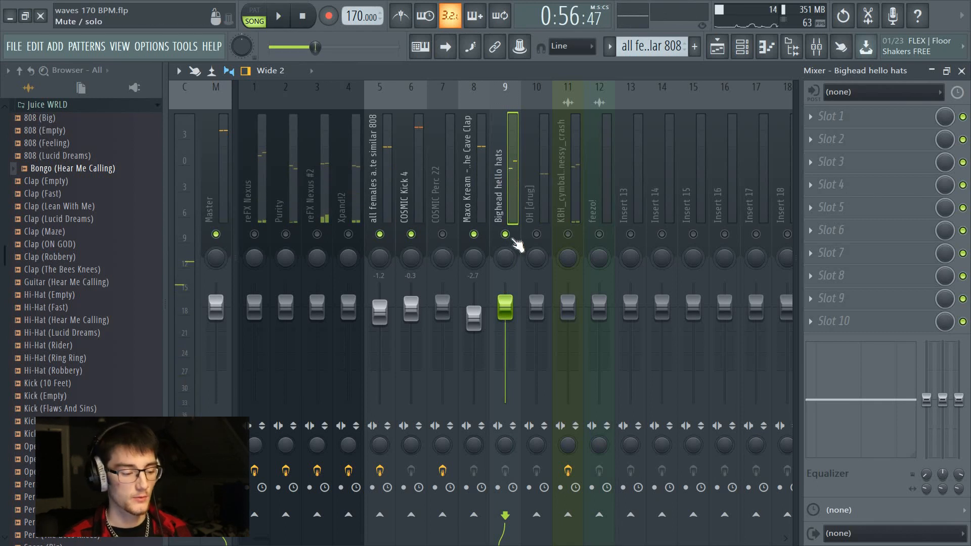
{"action": "key", "text": "space"}
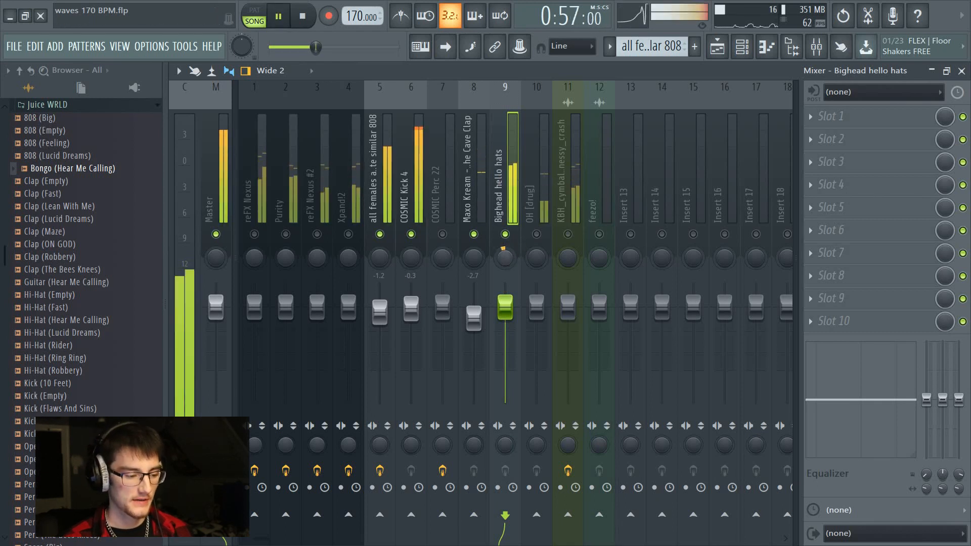
{"action": "left_click_drag", "start_coordinate": [515, 314], "coordinate": [517, 324]}
{"action": "key", "text": "space"}
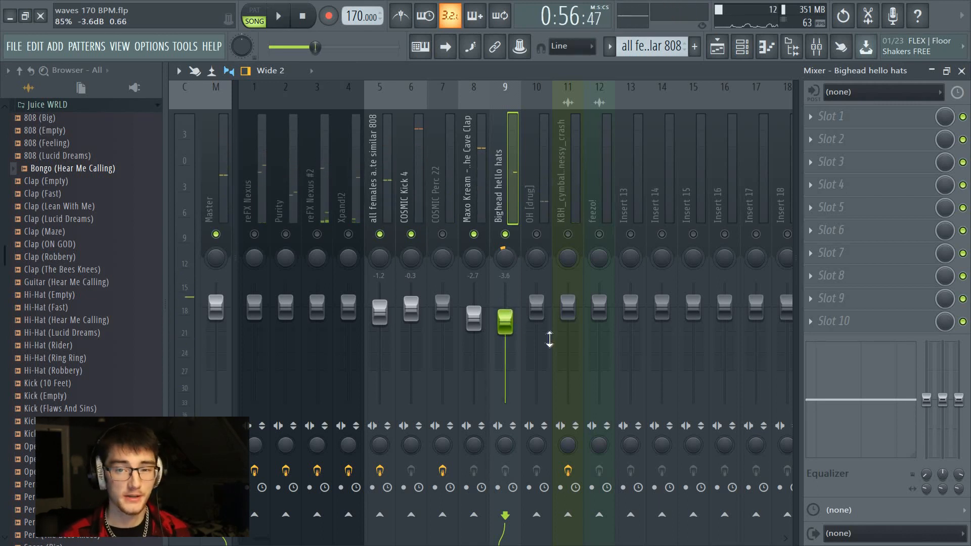
{"action": "key", "text": "space"}
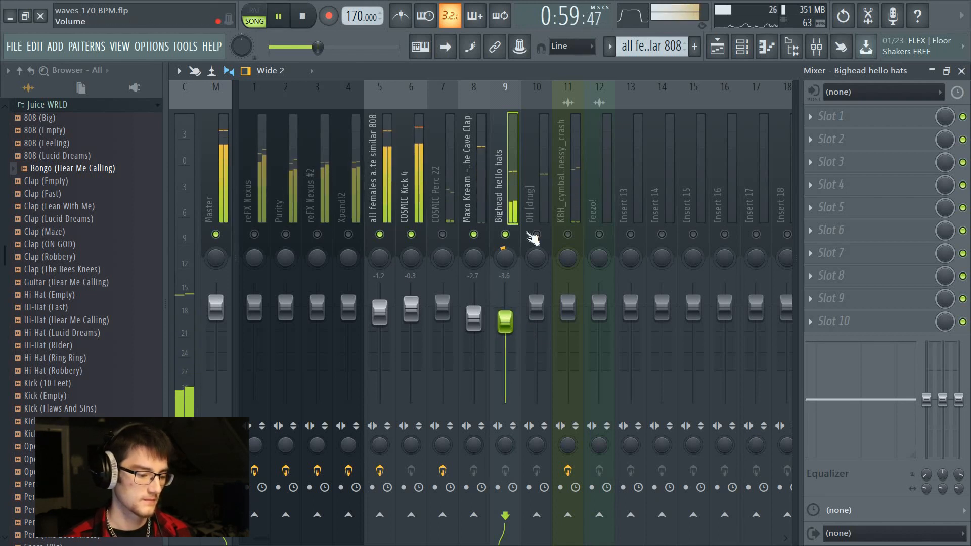
{"action": "key", "text": "space"}
Unmute the OH [drug] insert, lower its fader to -5.8 dB during playback and slightly adjust its stereo separation
{"action": "left_click", "coordinate": [548, 214]}
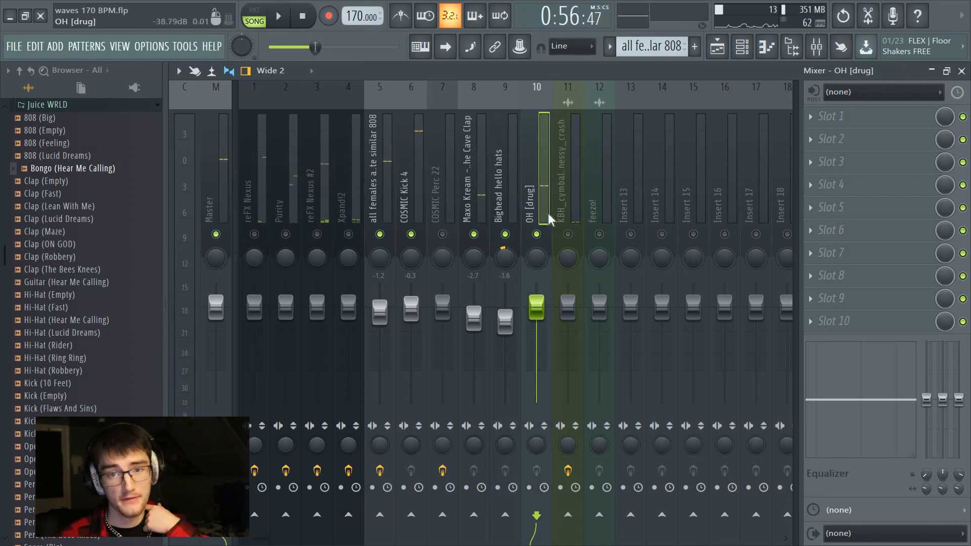
{"action": "key", "text": "space"}
{"action": "left_click_drag", "start_coordinate": [536, 307], "coordinate": [535, 341]}
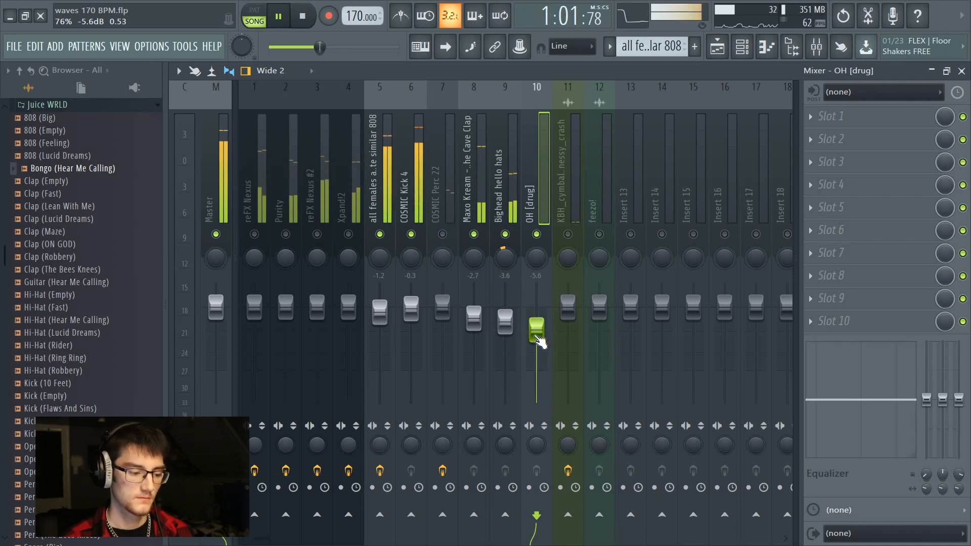
{"action": "key", "text": "space"}
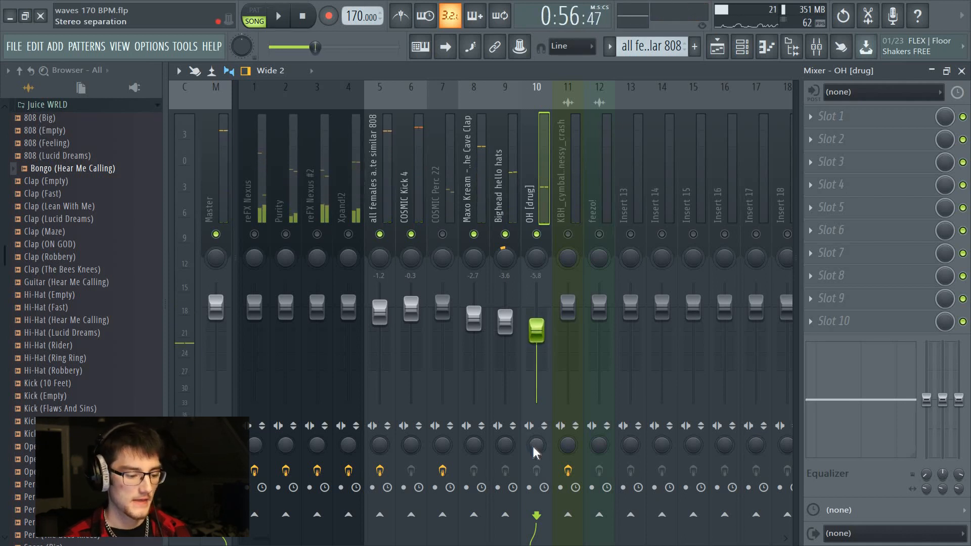
Solo the COSMIC Perc 22 insert, listen to it and pan it 5% right
{"action": "left_click", "coordinate": [446, 238]}
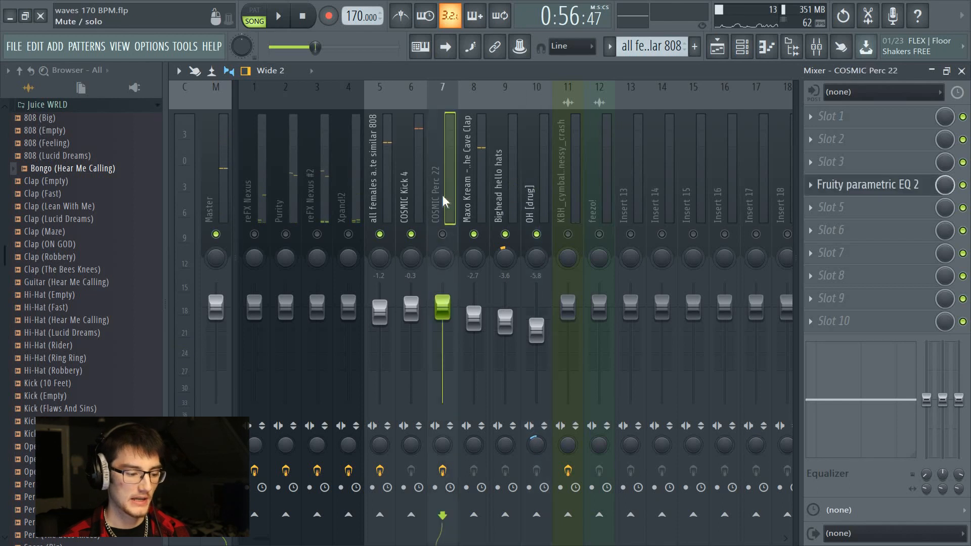
{"action": "left_click", "coordinate": [442, 234]}
{"action": "left_click", "coordinate": [443, 230], "text": "ctrl"}
{"action": "key", "text": "space"}
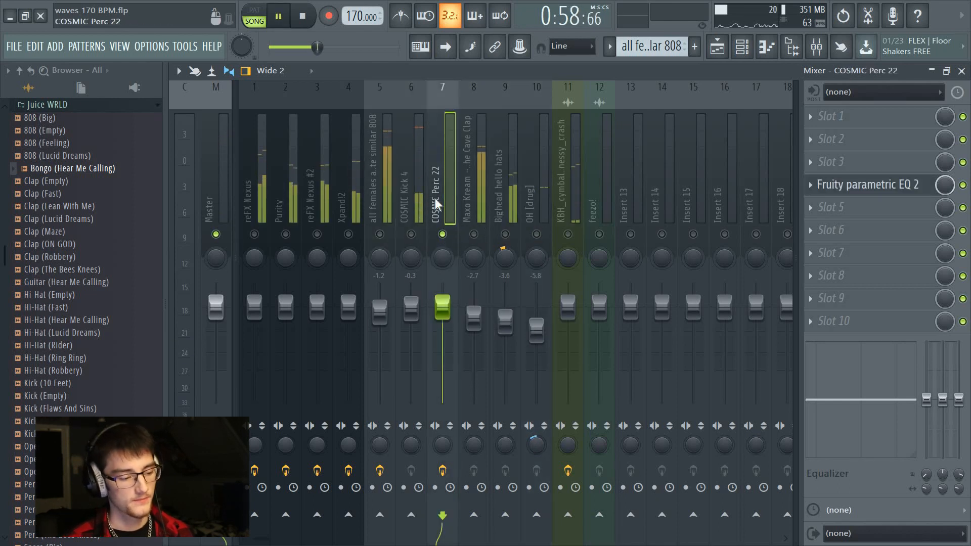
{"action": "key", "text": "space"}
{"action": "left_click_drag", "start_coordinate": [442, 257], "coordinate": [442, 252]}
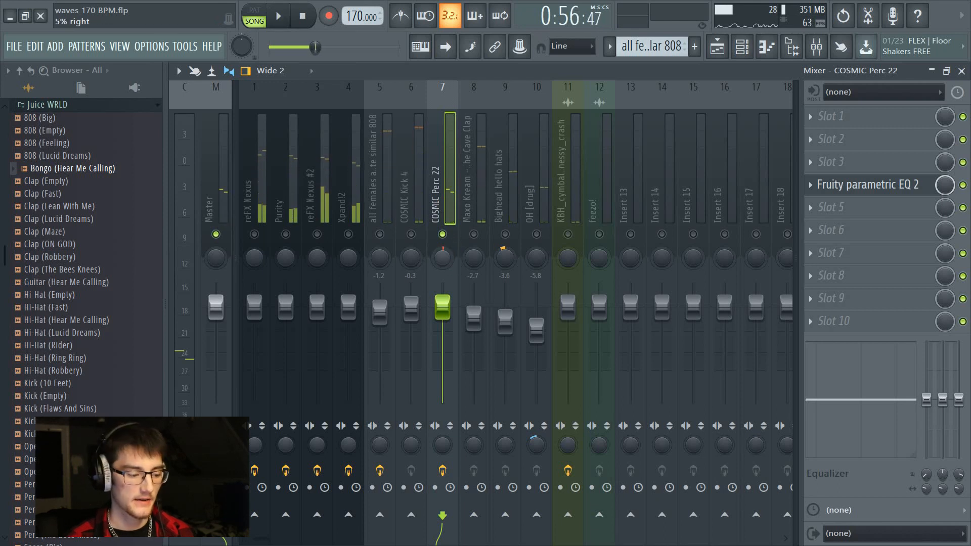
Unmute the 808 through cymbal crash inserts, set the crash fader to -1.3 dB and play back the drum mix
{"action": "right_click", "coordinate": [444, 232]}
{"action": "left_click_drag", "start_coordinate": [380, 234], "coordinate": [529, 241]}
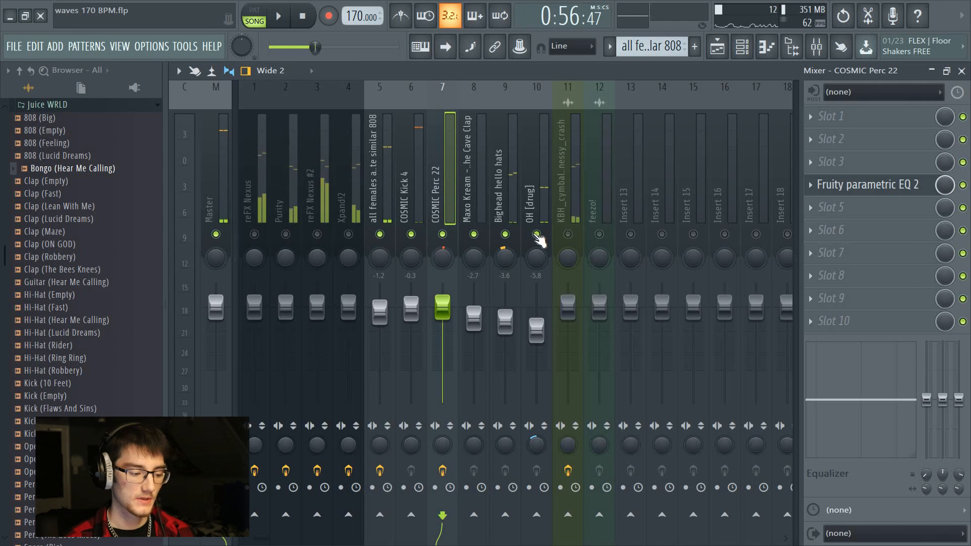
{"action": "left_click", "coordinate": [567, 235]}
{"action": "key", "text": "space"}
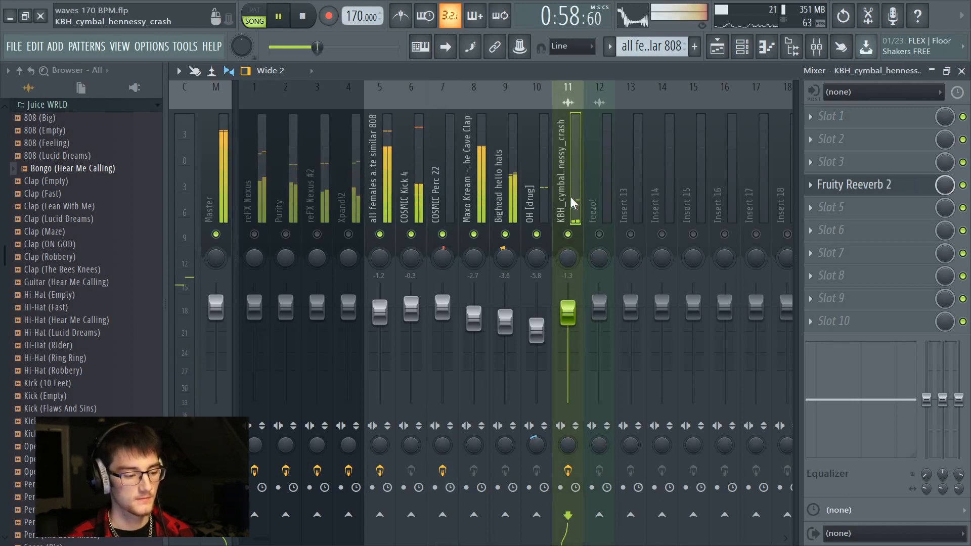
{"action": "left_click", "coordinate": [385, 185]}
{"action": "left_click", "coordinate": [412, 187]}
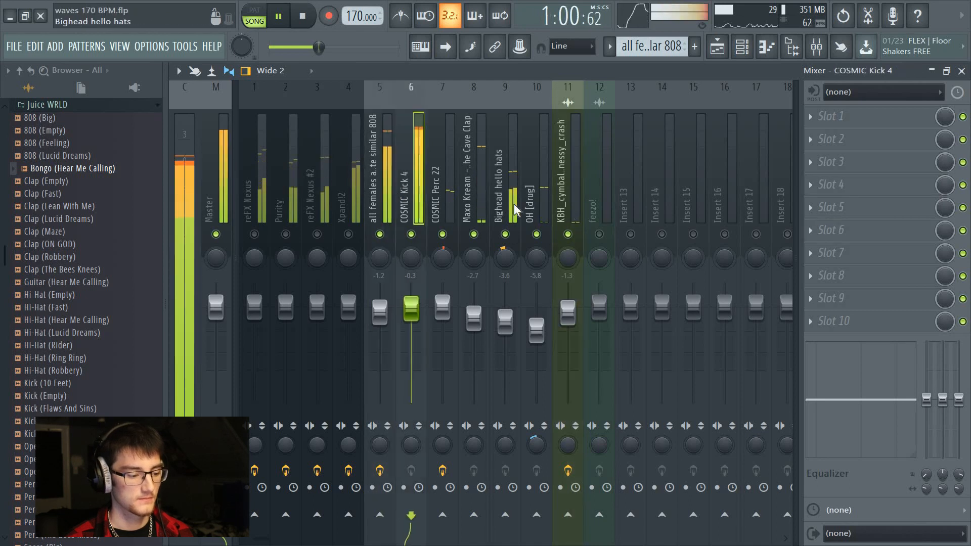
{"action": "key", "text": "space"}
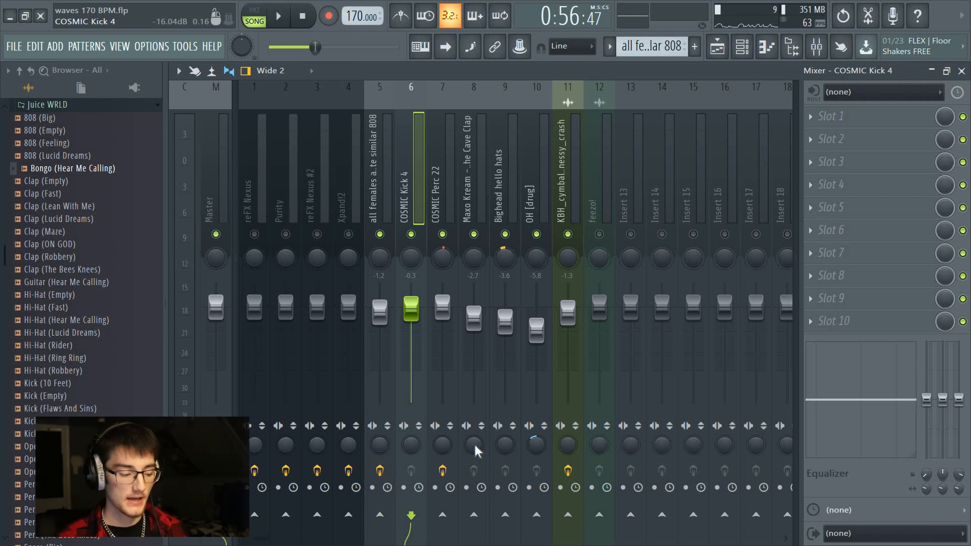
Route COSMIC Kick 4 to the 808 insert and load Fruity Delay 2 with the Widen preset into the 808's slot 2
{"action": "left_click", "coordinate": [381, 516]}
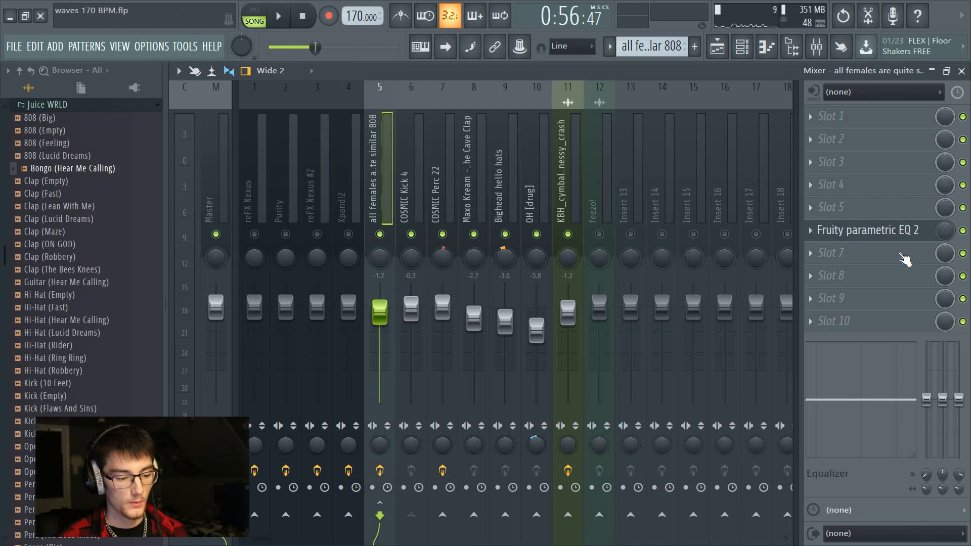
{"action": "left_click", "coordinate": [848, 144]}
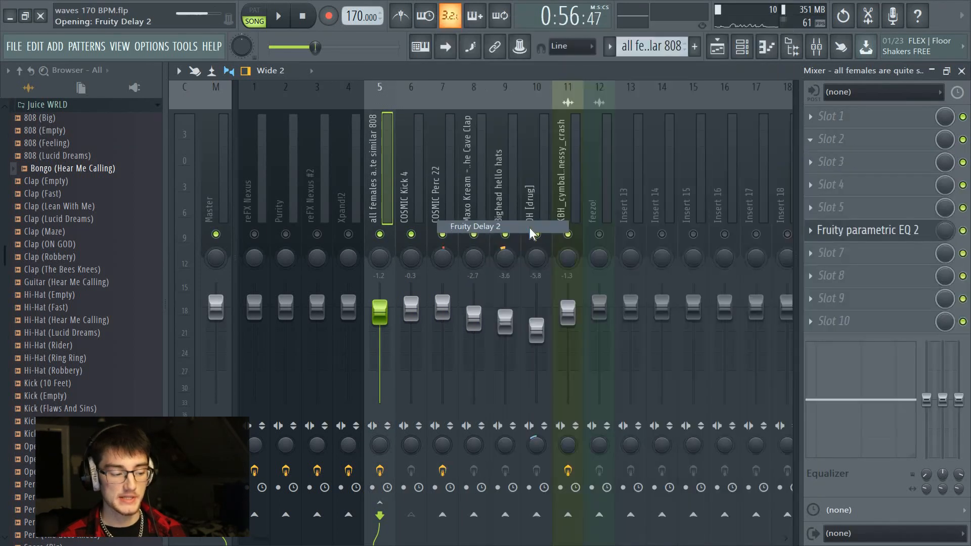
{"action": "left_click", "coordinate": [529, 228]}
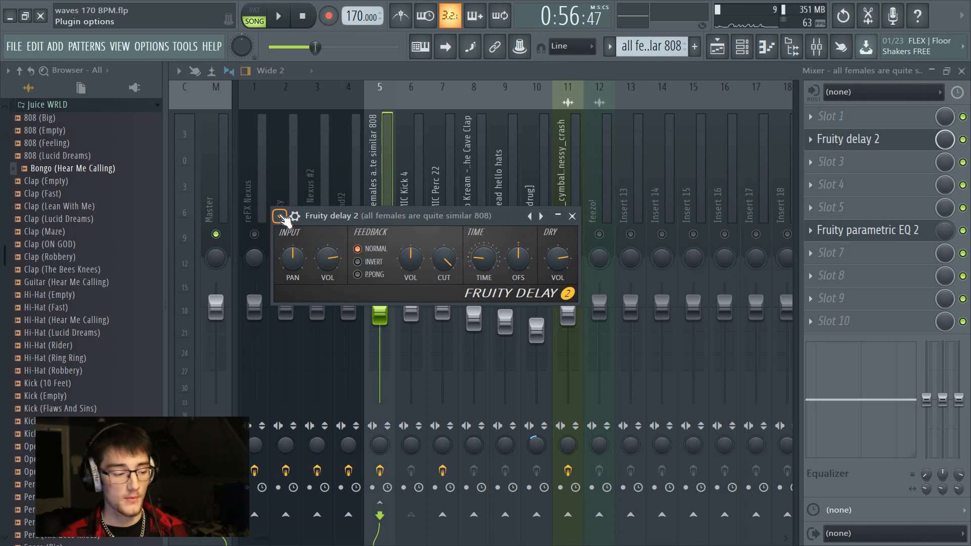
{"action": "left_click", "coordinate": [279, 217]}
{"action": "mouse_move", "coordinate": [308, 269]}
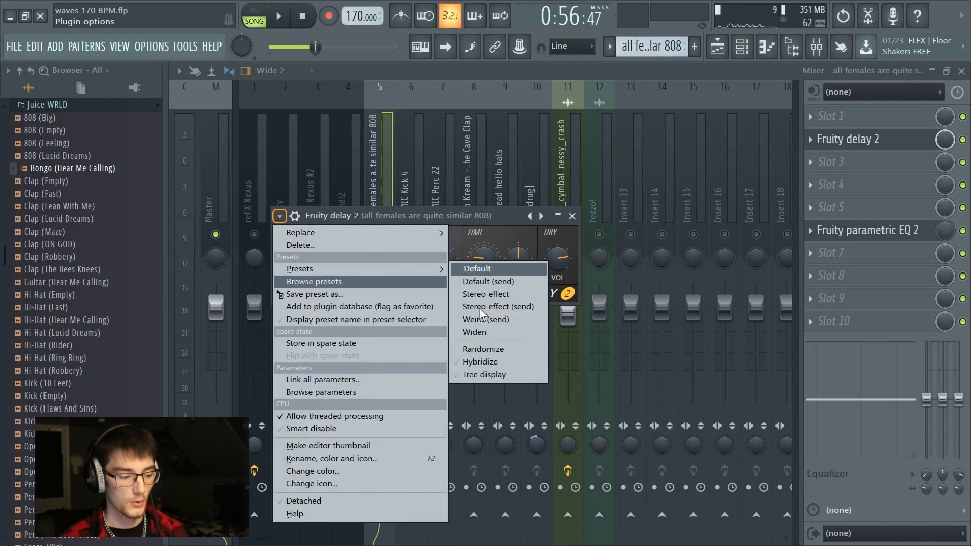
{"action": "left_click", "coordinate": [491, 334]}
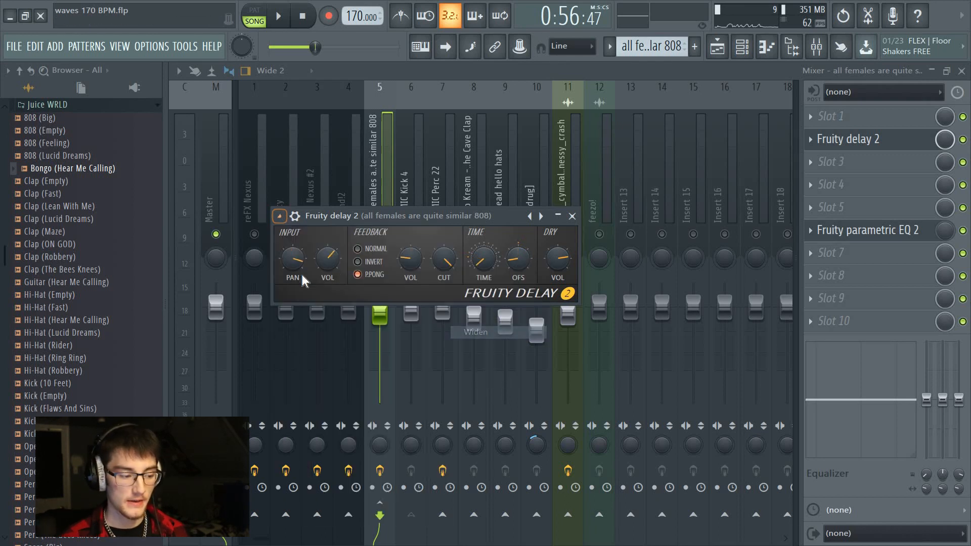
Solo the 808 insert, play it back and pan it 9% right
{"action": "left_click", "coordinate": [377, 188]}
{"action": "right_click", "coordinate": [380, 234]}
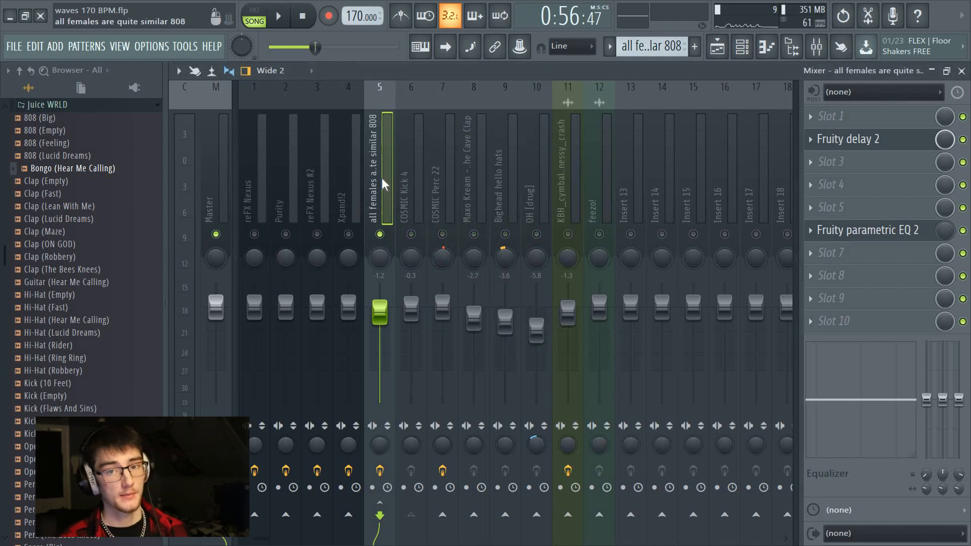
{"action": "key", "text": "space"}
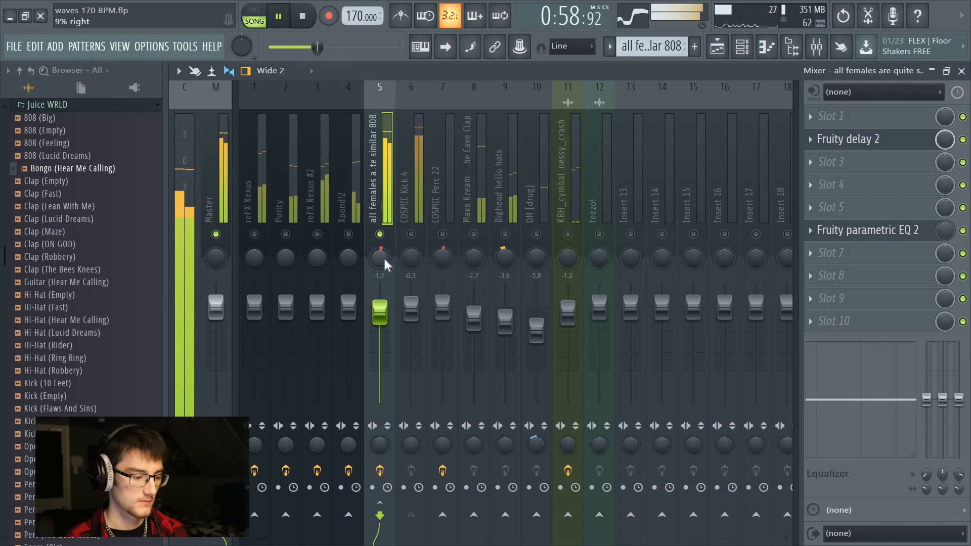
{"action": "key", "text": "space"}
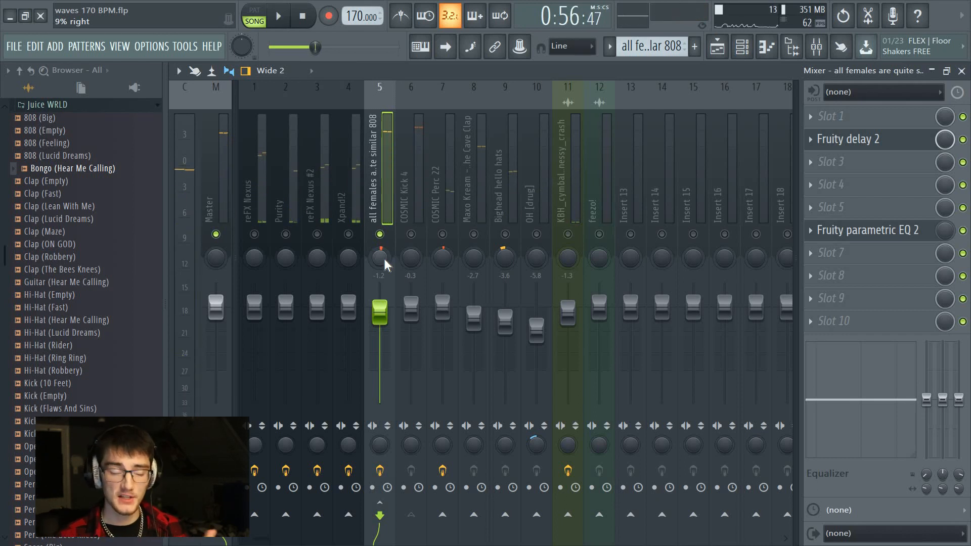
Adjust the stereo separation of the soloed 808 insert and listen to it
{"action": "left_click_drag", "start_coordinate": [380, 447], "coordinate": [380, 434]}
{"action": "key", "text": "space"}
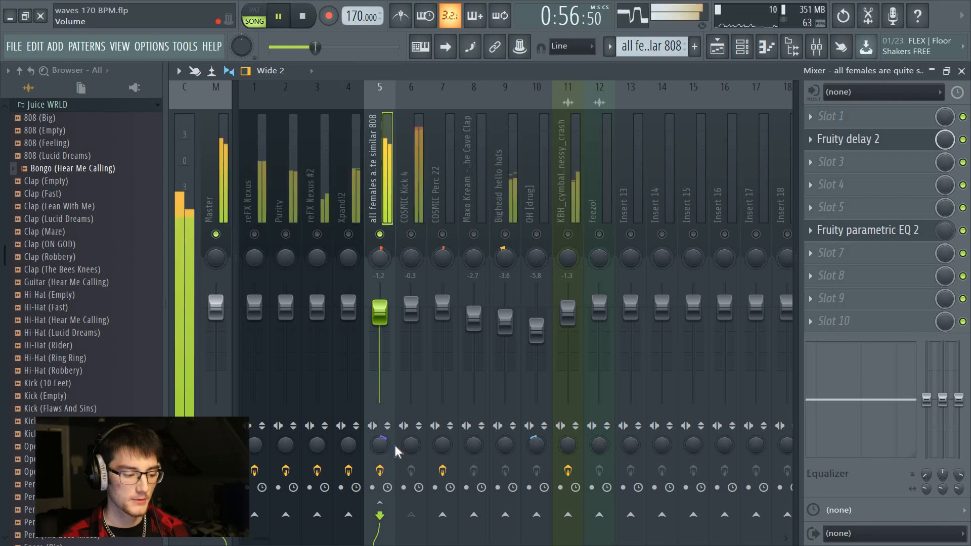
{"action": "key", "text": "space"}
{"action": "left_click", "coordinate": [385, 444]}
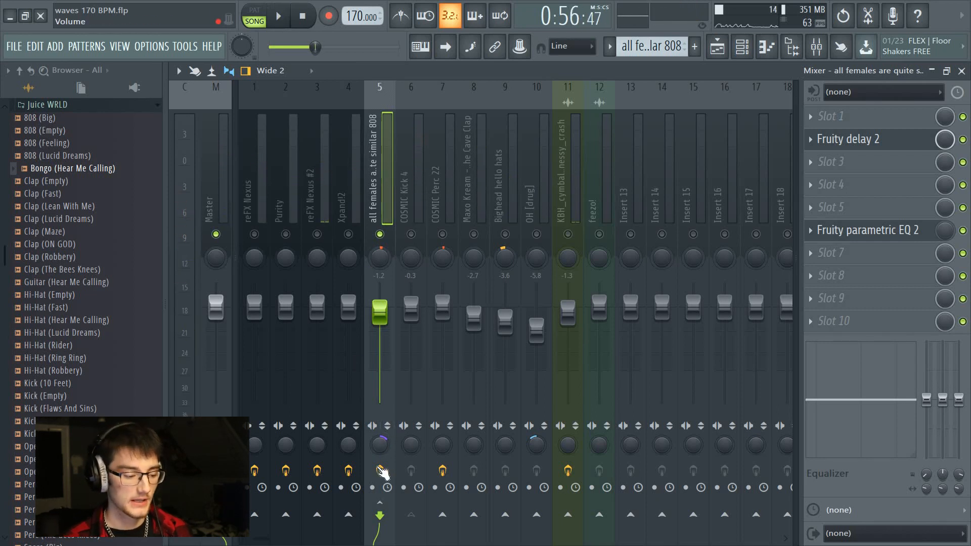
{"action": "key", "text": "space"}
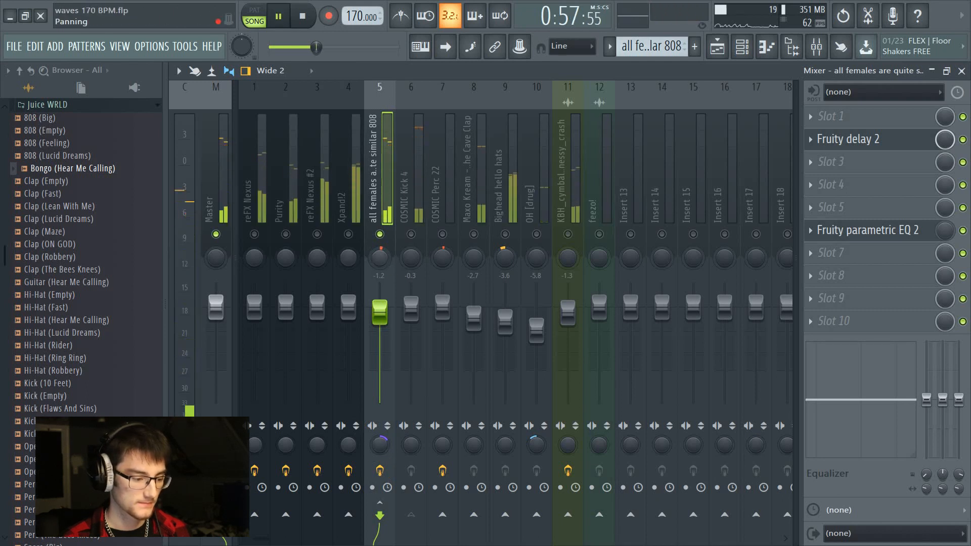
Unmute COSMIC Kick 4, fine-tune the 808's panning and lower the 808 fader to -1.7 dB against the kick
{"action": "left_click", "coordinate": [408, 196]}
{"action": "left_click_drag", "start_coordinate": [378, 257], "coordinate": [378, 261]}
{"action": "left_click", "coordinate": [412, 223]}
{"action": "left_click", "coordinate": [412, 233]}
{"action": "left_click_drag", "start_coordinate": [379, 312], "coordinate": [379, 315]}
{"action": "key", "text": "space"}
{"action": "left_click", "coordinate": [417, 197]}
{"action": "left_click", "coordinate": [387, 184]}
{"action": "left_click", "coordinate": [410, 189]}
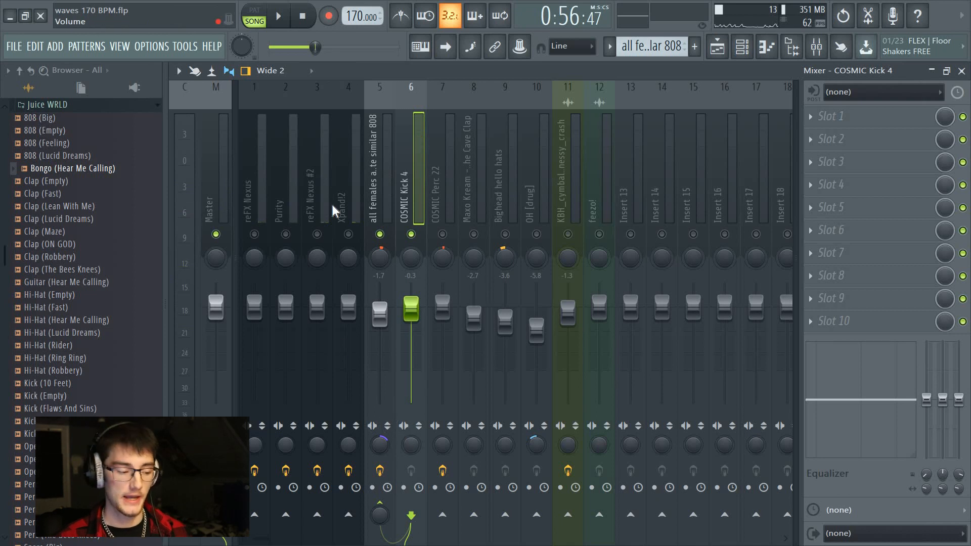
Move the 808's Fruity Parametric EQ 2 up to slot 5 and load Fruity Limiter into slot 8
{"action": "left_click", "coordinate": [379, 214]}
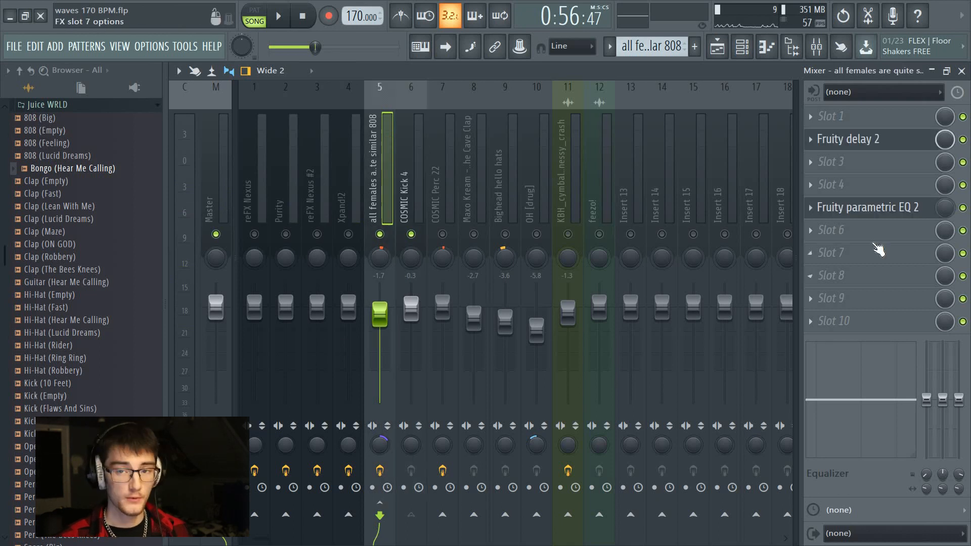
{"action": "left_click", "coordinate": [853, 284]}
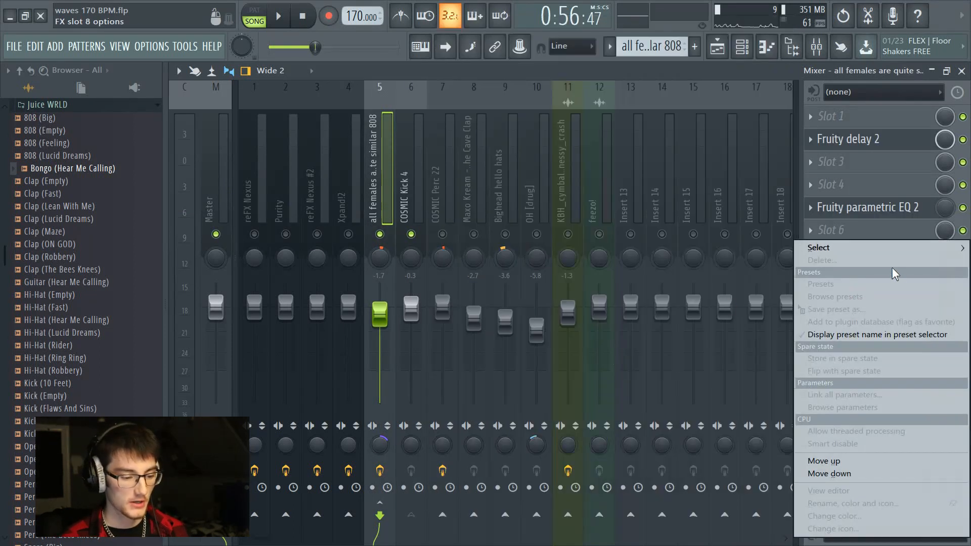
{"action": "mouse_move", "coordinate": [869, 248]}
{"action": "left_click", "coordinate": [487, 387]}
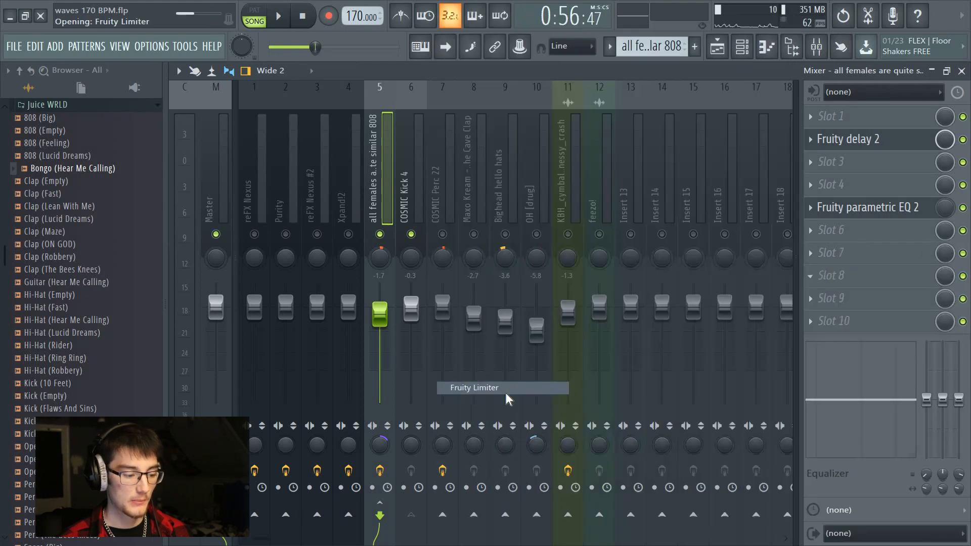
Set the 808's Fruity Limiter to compressor mode with sidechain input 1, raised knee and ratio, and a 1.53 ms release
{"action": "left_click", "coordinate": [327, 363]}
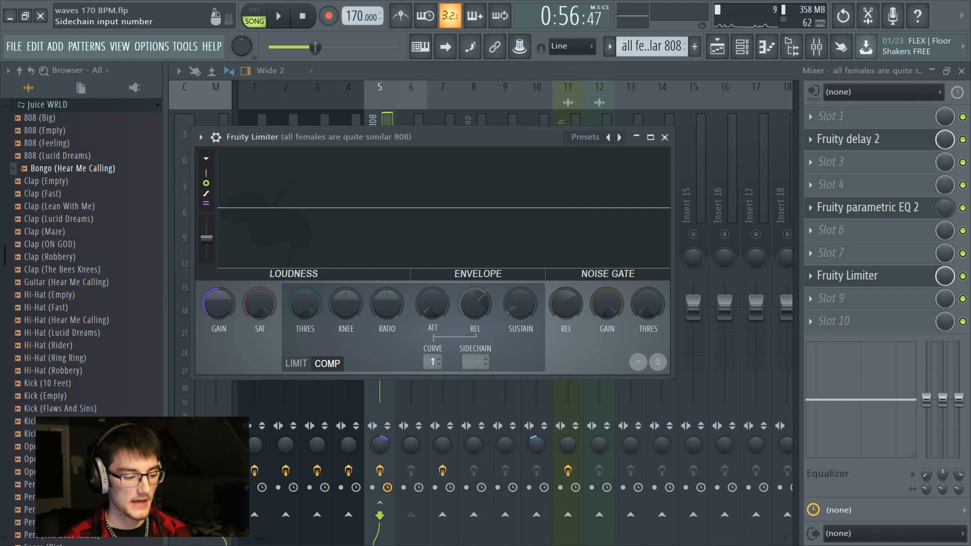
{"action": "left_click_drag", "start_coordinate": [304, 307], "coordinate": [346, 258]}
{"action": "left_click_drag", "start_coordinate": [387, 303], "coordinate": [386, 276]}
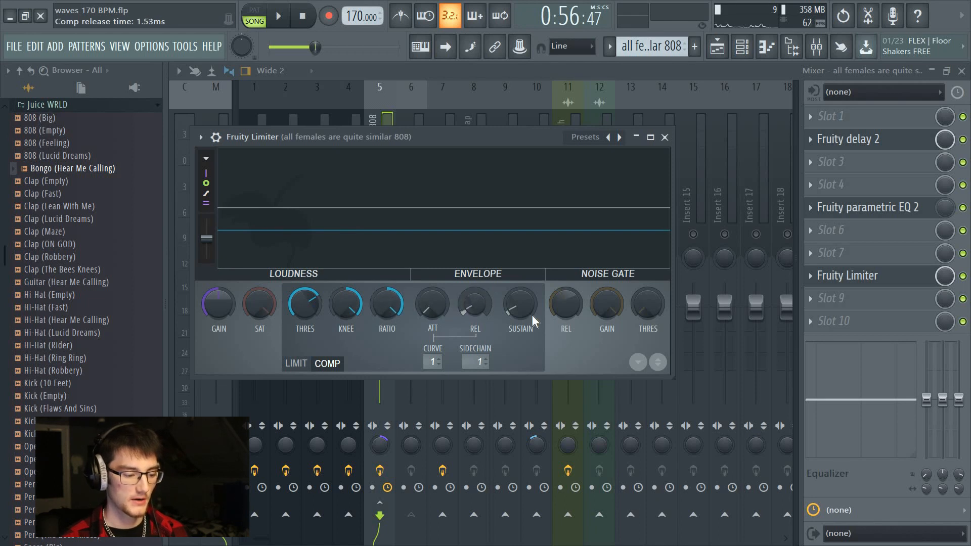
Fine-tune the 808 compressor threshold to about -3.7 dB while auditioning the 808 against the kick
{"action": "key", "text": "space"}
{"action": "left_click_drag", "start_coordinate": [305, 304], "coordinate": [305, 299]}
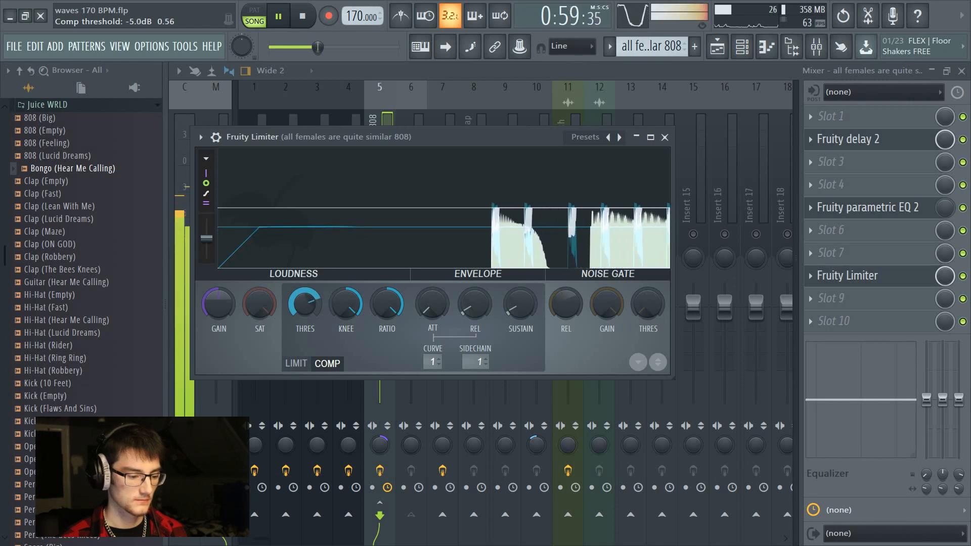
{"action": "key", "text": "space"}
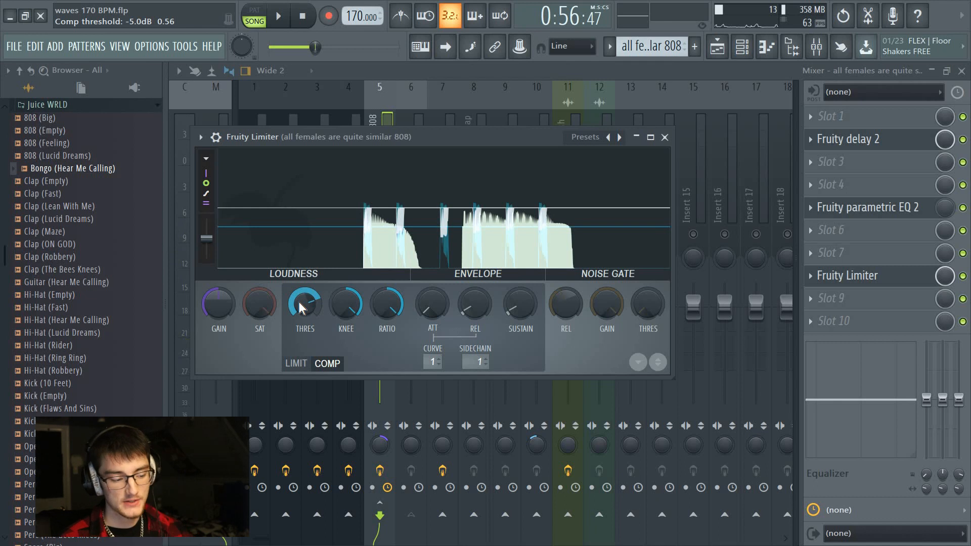
{"action": "left_click_drag", "start_coordinate": [298, 299], "coordinate": [308, 282]}
{"action": "key", "text": "space"}
{"action": "key", "text": "space"}
{"action": "key", "text": "space"}
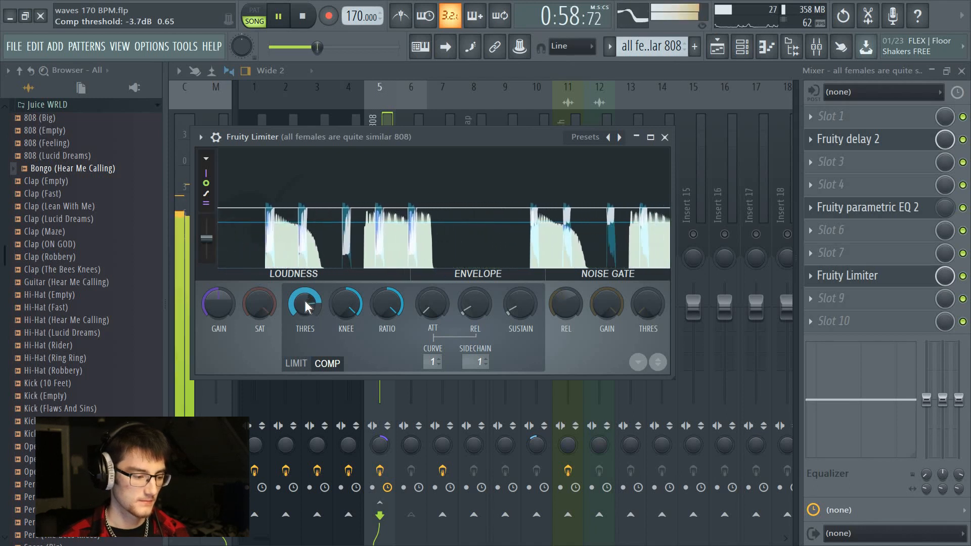
{"action": "left_click_drag", "start_coordinate": [316, 310], "coordinate": [314, 300]}
{"action": "key", "text": "space"}
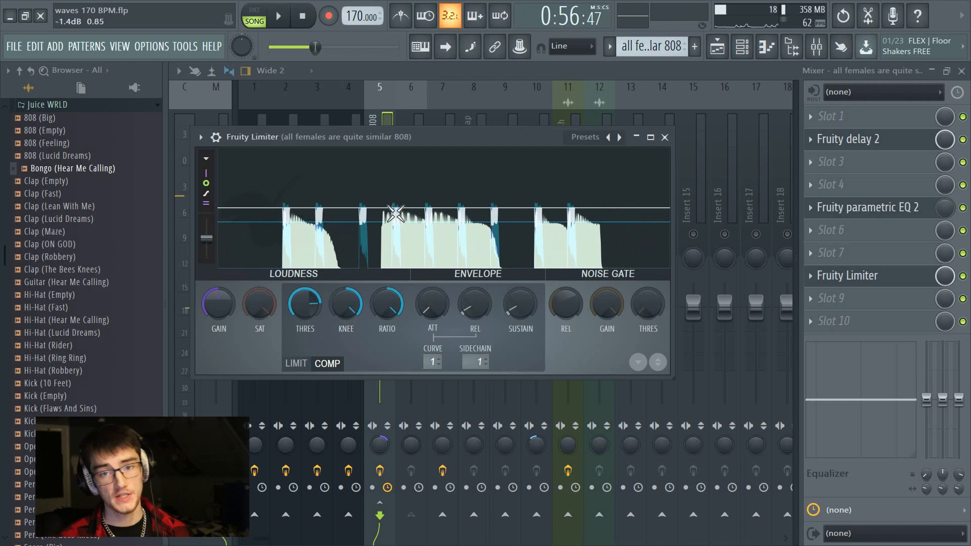
Close the limiter and play the 808 and COSMIC Kick 4 together to check the sidechain compression
{"action": "left_click", "coordinate": [390, 123]}
{"action": "left_click", "coordinate": [397, 141]}
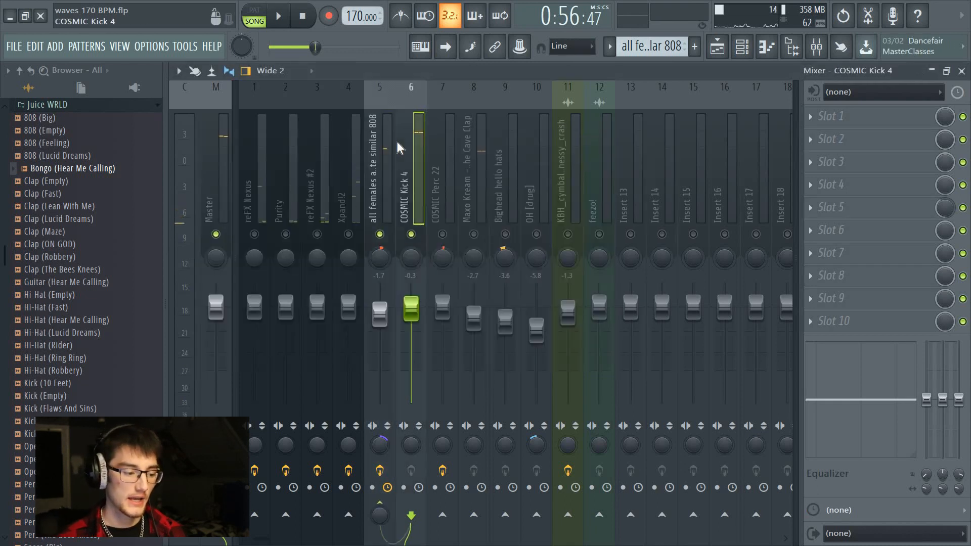
{"action": "left_click", "coordinate": [383, 152]}
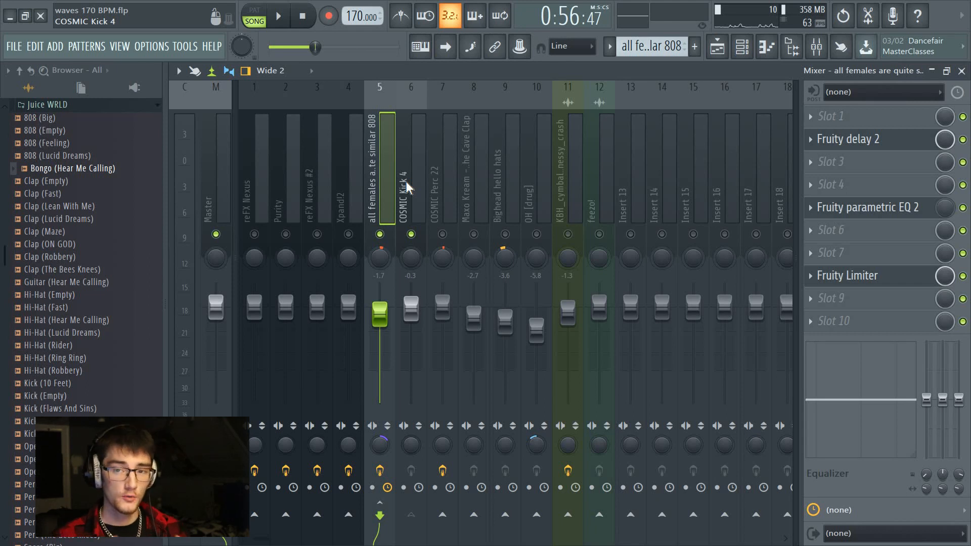
{"action": "key", "text": "space"}
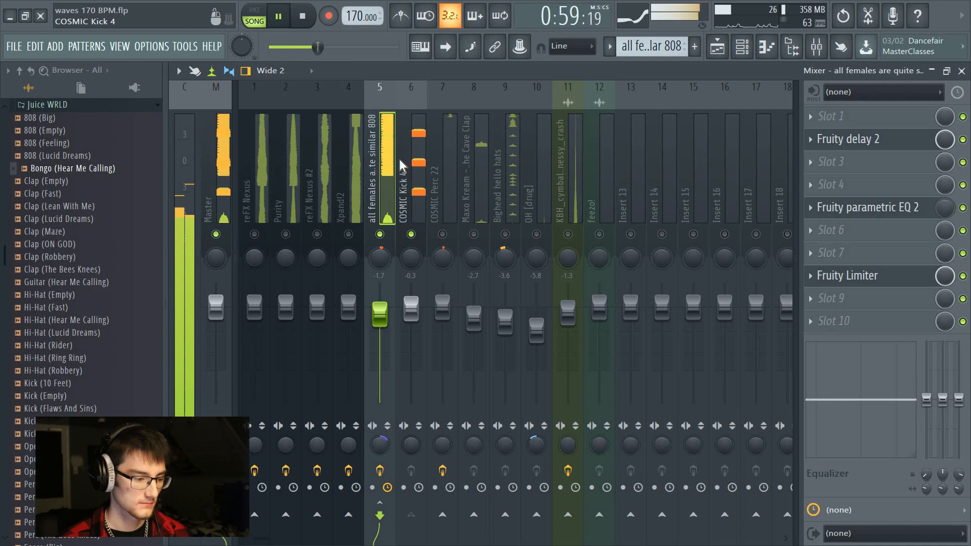
{"action": "key", "text": "space"}
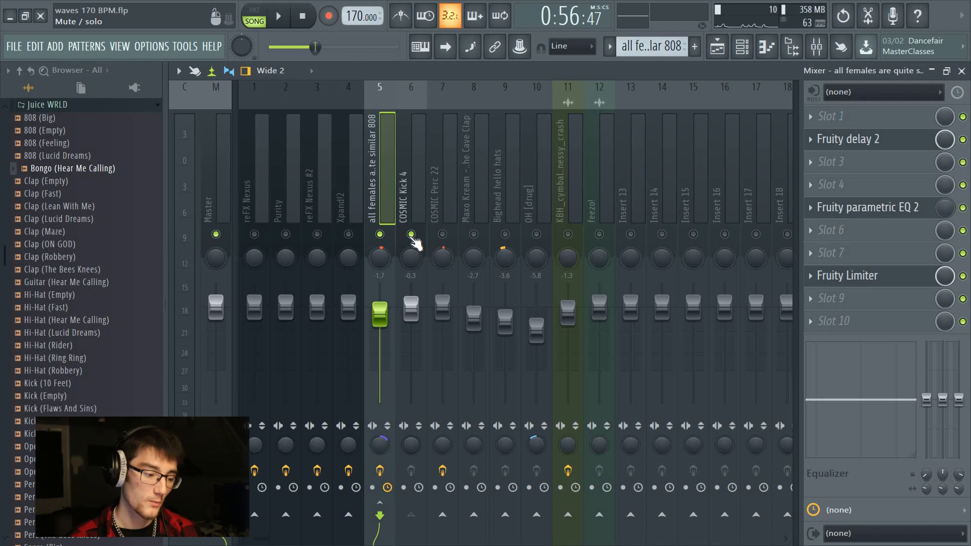
Solo the four melody inserts reFX Nexus, Purity, reFX Nexus #2 and Xpand!2 and play them together
{"action": "right_click", "coordinate": [348, 234]}
{"action": "left_click_drag", "start_coordinate": [318, 234], "coordinate": [255, 234]}
{"action": "left_click", "coordinate": [342, 202]}
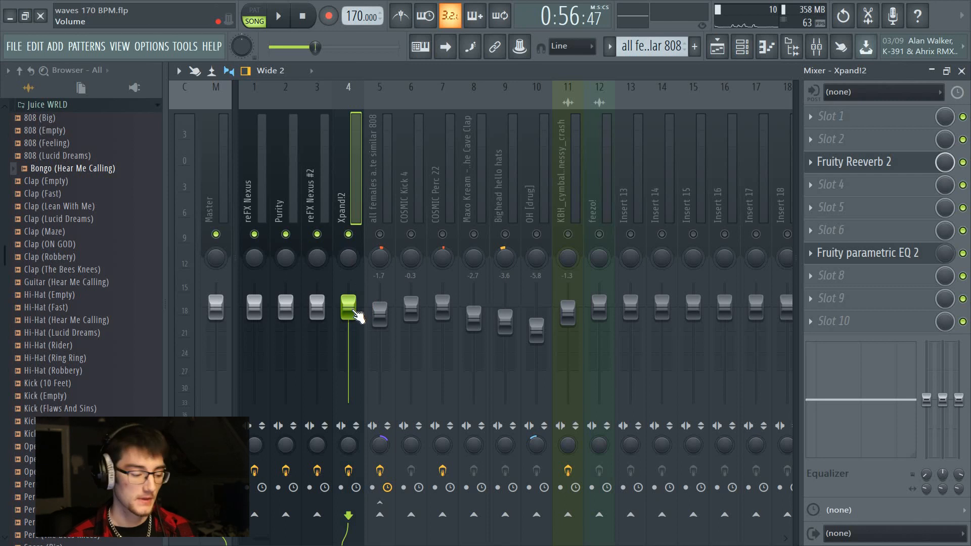
{"action": "key", "text": "space"}
{"action": "key", "text": "space"}
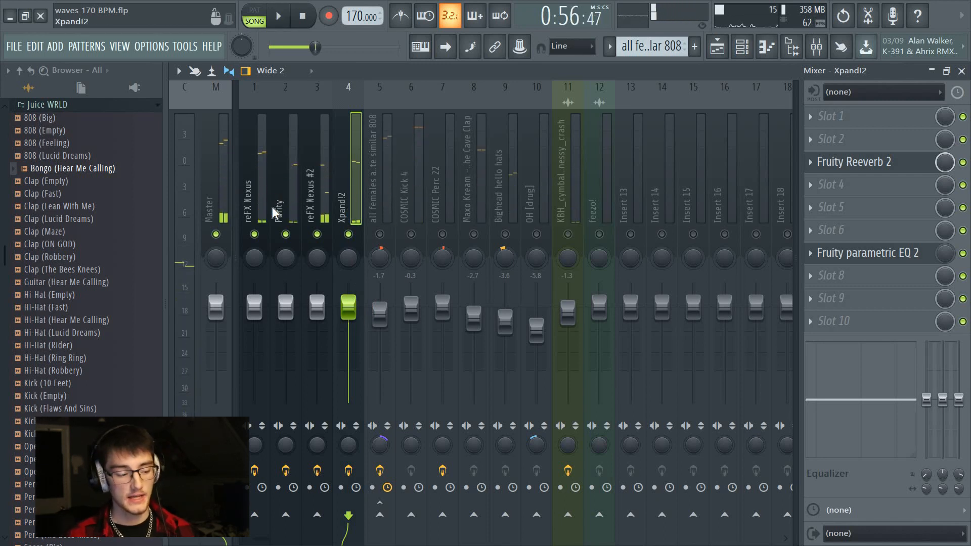
Solo the first reFX Nexus insert and lower its fader to -3.3 dB while listening
{"action": "left_click", "coordinate": [265, 192]}
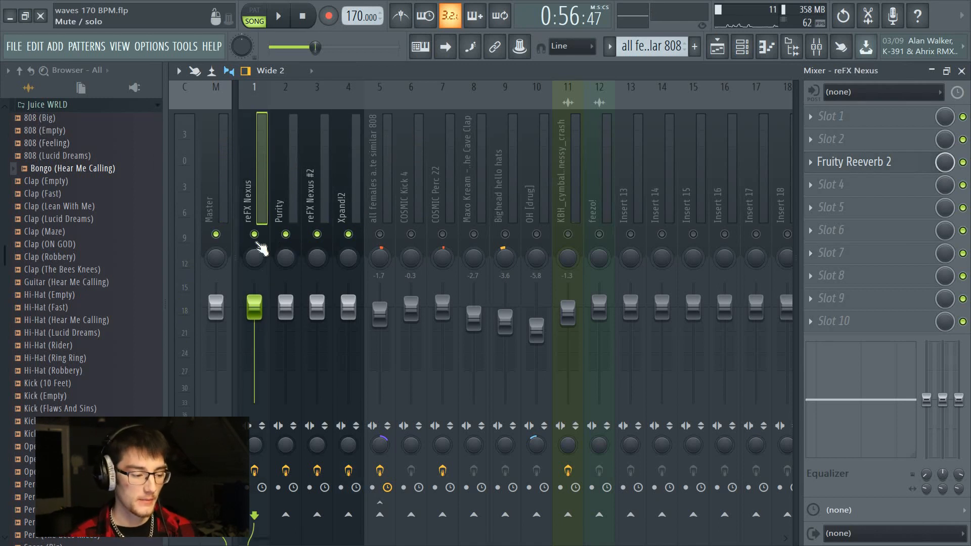
{"action": "mouse_move", "coordinate": [255, 304]}
{"action": "left_mouse_down"}
{"action": "mouse_move", "coordinate": [255, 328]}
{"action": "mouse_move", "coordinate": [264, 317]}
{"action": "left_mouse_up"}
{"action": "key", "text": "space"}
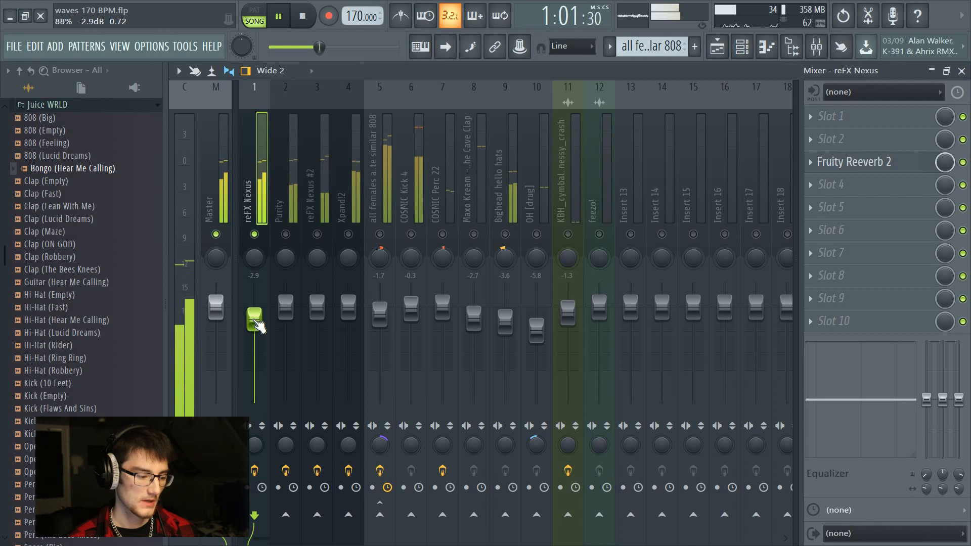
{"action": "key", "text": "space"}
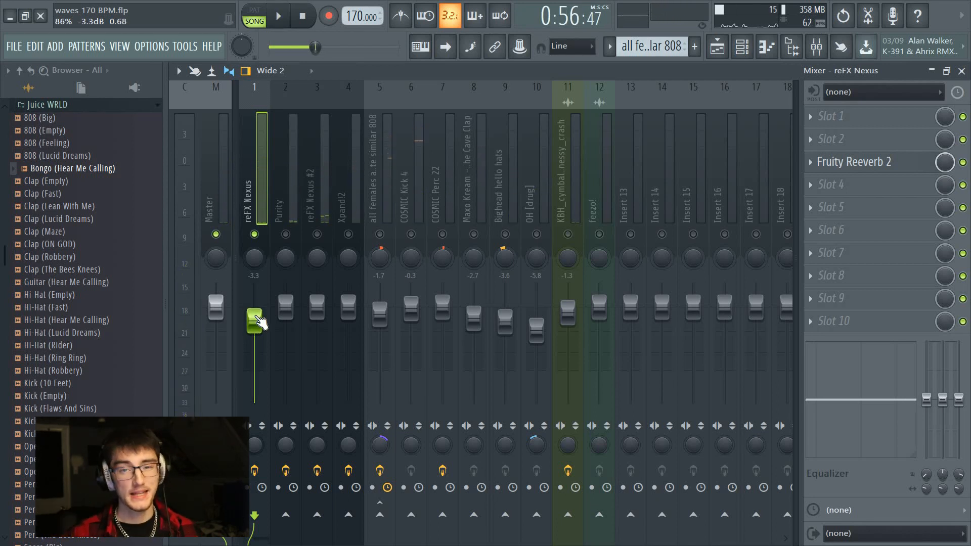
{"action": "key", "text": "space"}
{"action": "key", "text": "space"}
Lower the faders of Purity, reFX Nexus #2 and Xpand!2 together to -1.5 dB
{"action": "left_click_drag", "start_coordinate": [291, 210], "coordinate": [350, 215]}
{"action": "left_click_drag", "start_coordinate": [358, 305], "coordinate": [358, 311]}
{"action": "left_click", "coordinate": [314, 208]}
Solo Purity, bring back the first reFX Nexus, and lower Purity's fader to -3.3 dB against it
{"action": "key", "text": "space"}
{"action": "left_click", "coordinate": [282, 207]}
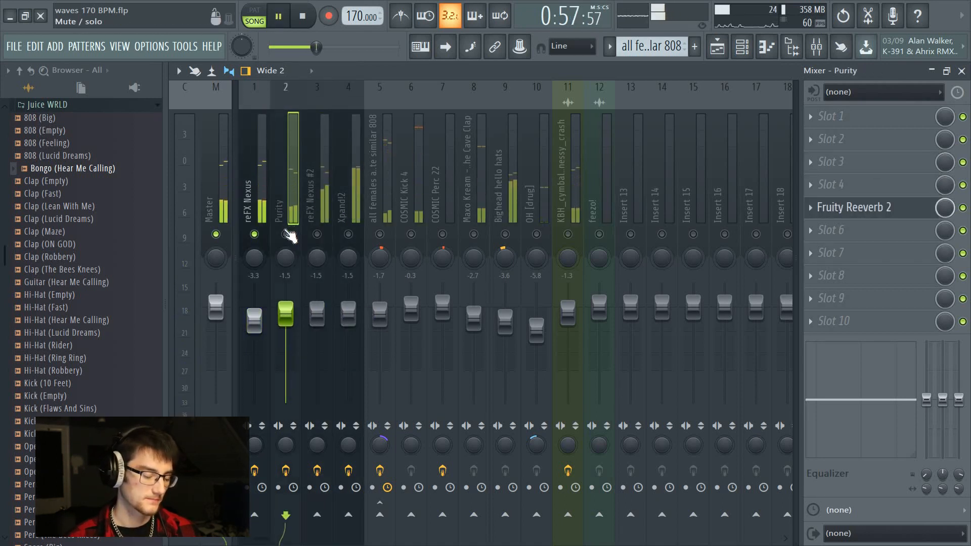
{"action": "key", "text": "space"}
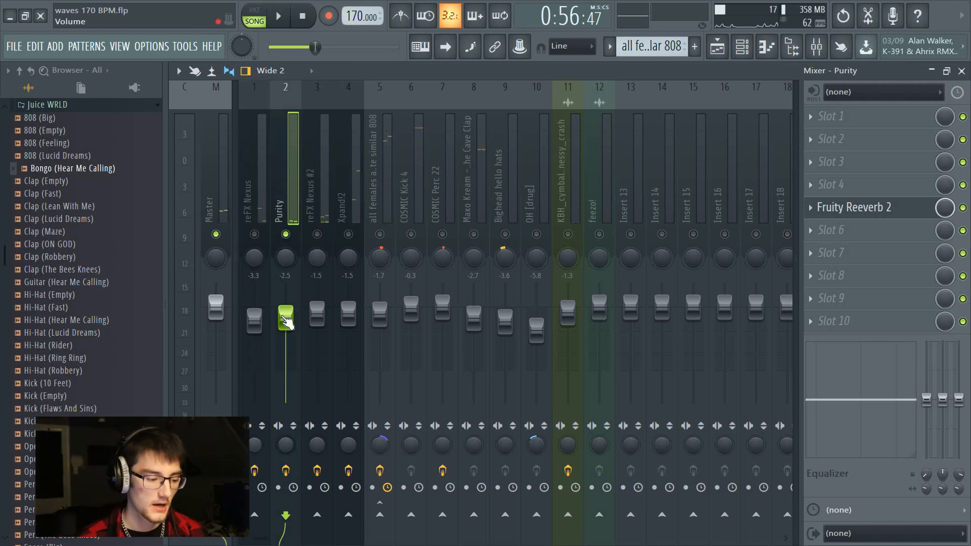
{"action": "left_click", "coordinate": [255, 235]}
{"action": "key", "text": "space"}
{"action": "left_click_drag", "start_coordinate": [286, 316], "coordinate": [283, 323]}
{"action": "key", "text": "space"}
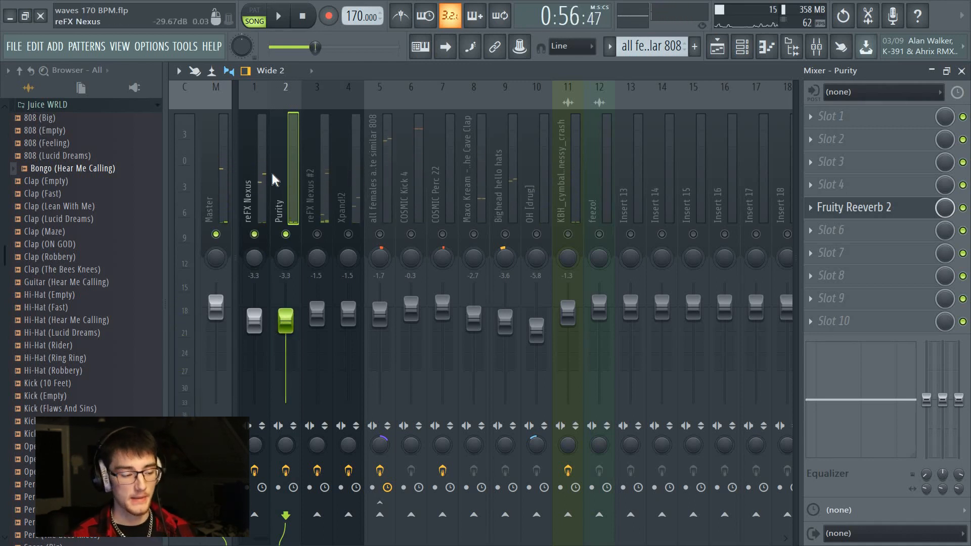
Solo reFX Nexus #2 and lower its fader to -7.1 dB, checking it against reFX Nexus and Purity
{"action": "left_click", "coordinate": [318, 211]}
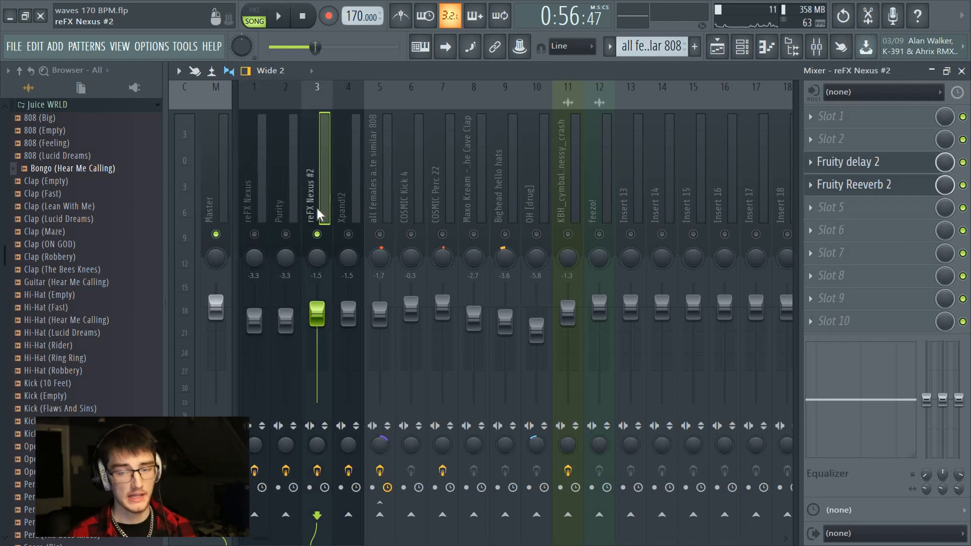
{"action": "key", "text": "space"}
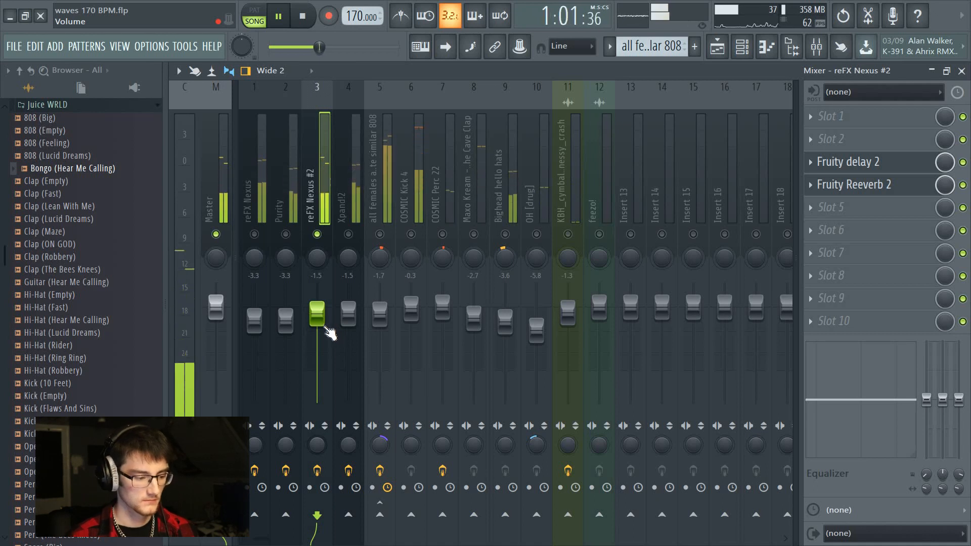
{"action": "key", "text": "space"}
{"action": "mouse_move", "coordinate": [329, 333]}
{"action": "left_mouse_down"}
{"action": "mouse_move", "coordinate": [330, 351]}
{"action": "mouse_move", "coordinate": [316, 336]}
{"action": "left_mouse_up"}
{"action": "left_click", "coordinate": [254, 234]}
{"action": "left_click", "coordinate": [286, 234]}
{"action": "key", "text": "space"}
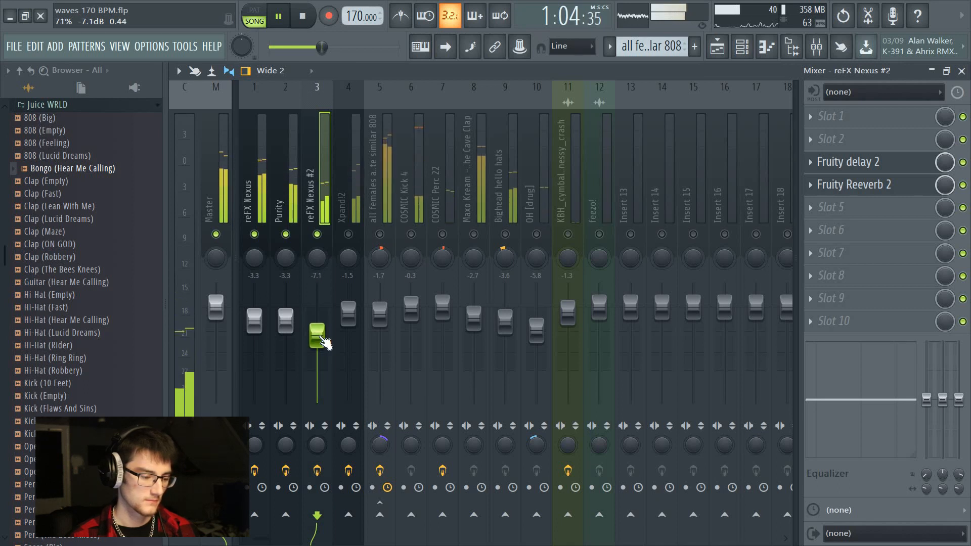
{"action": "key", "text": "space"}
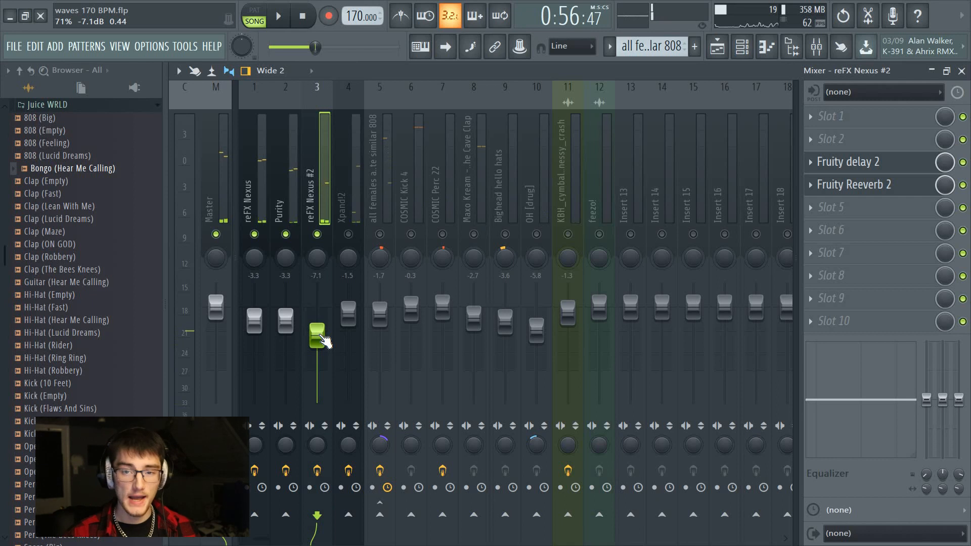
Solo Xpand!2 and lower its fader to -4.6 dB during playback
{"action": "left_click", "coordinate": [349, 225]}
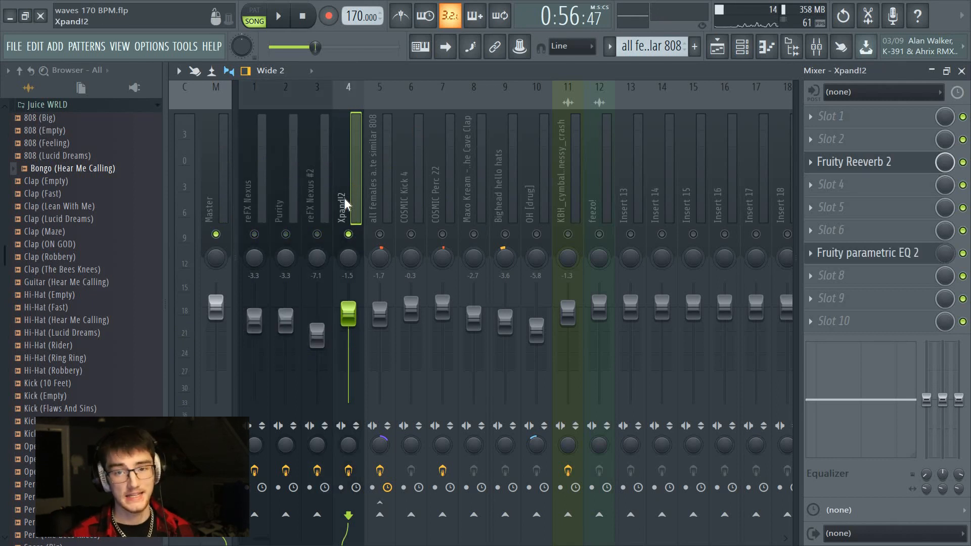
{"action": "key", "text": "space"}
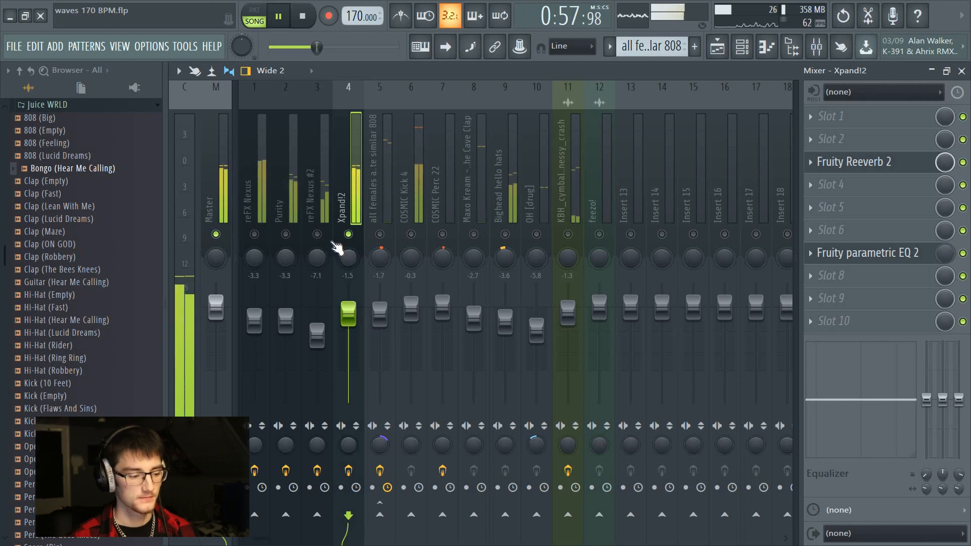
{"action": "key", "text": "space"}
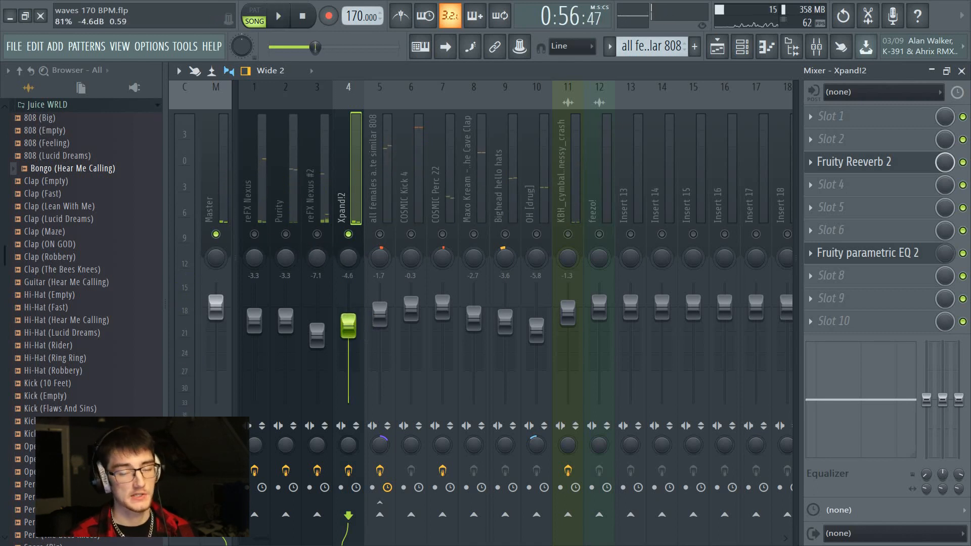
Unmute reFX Nexus, Purity and reFX Nexus #2 alongside Xpand!2
{"action": "left_click", "coordinate": [305, 236]}
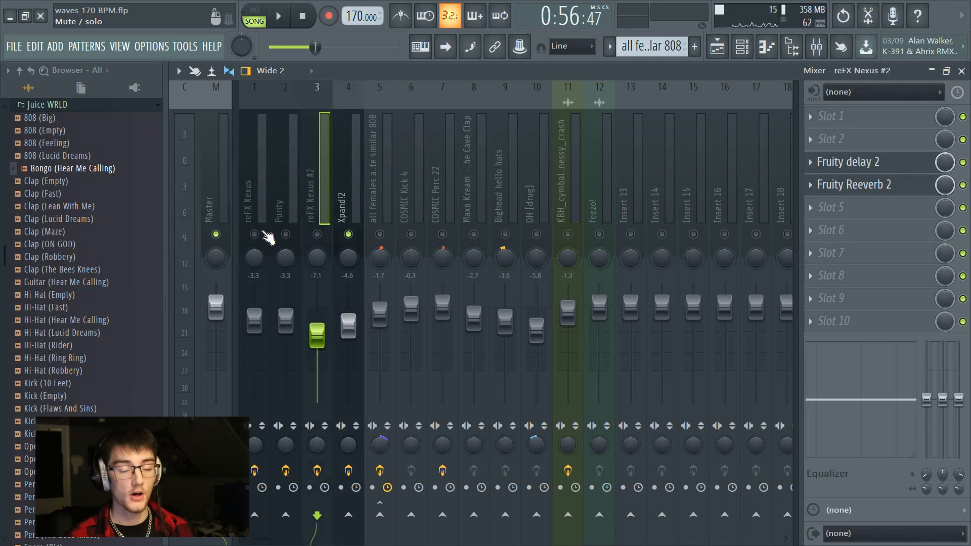
{"action": "left_click", "coordinate": [255, 234]}
{"action": "left_click", "coordinate": [285, 234]}
{"action": "left_click", "coordinate": [317, 234]}
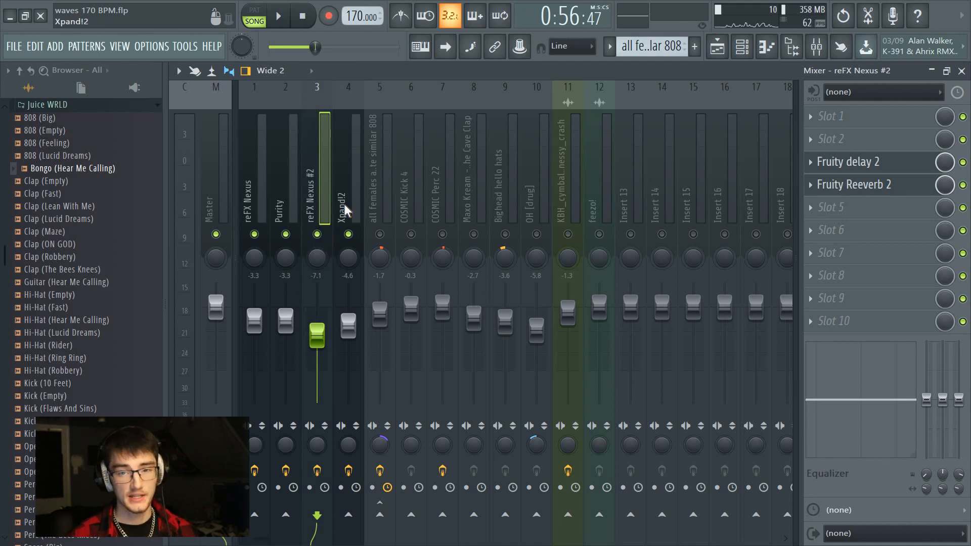
Balance the playing melodies by lowering Xpand!2 to -5.6 dB, reFX Nexus #2 to -7.7 dB and Purity to -4.6 dB
{"action": "left_click", "coordinate": [343, 209]}
{"action": "key", "text": "space"}
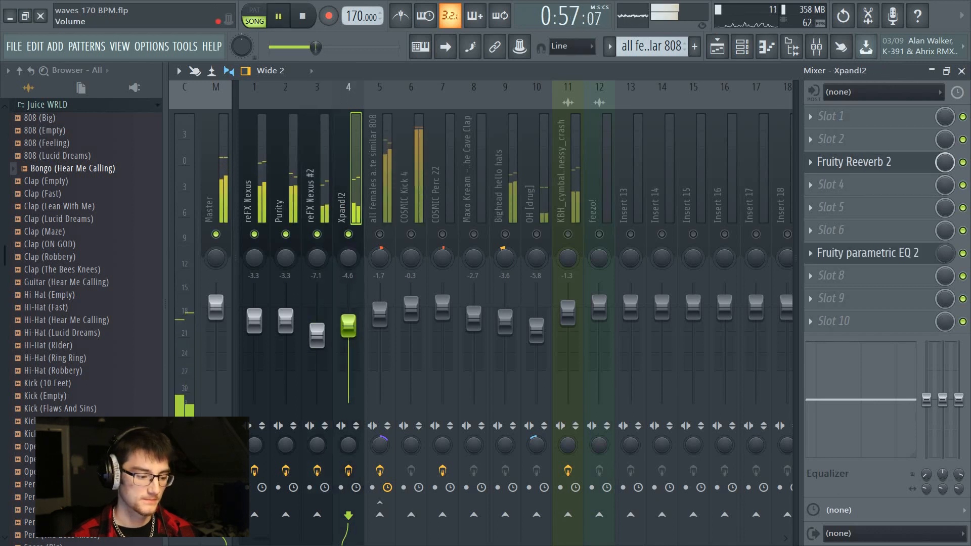
{"action": "left_click_drag", "start_coordinate": [353, 327], "coordinate": [354, 330]}
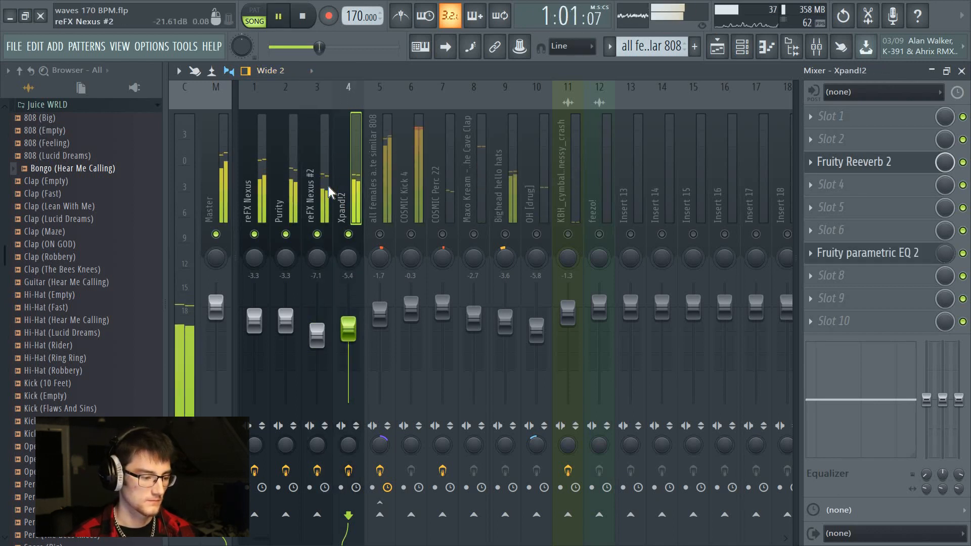
{"action": "left_click", "coordinate": [318, 207]}
{"action": "left_click_drag", "start_coordinate": [317, 334], "coordinate": [287, 328]}
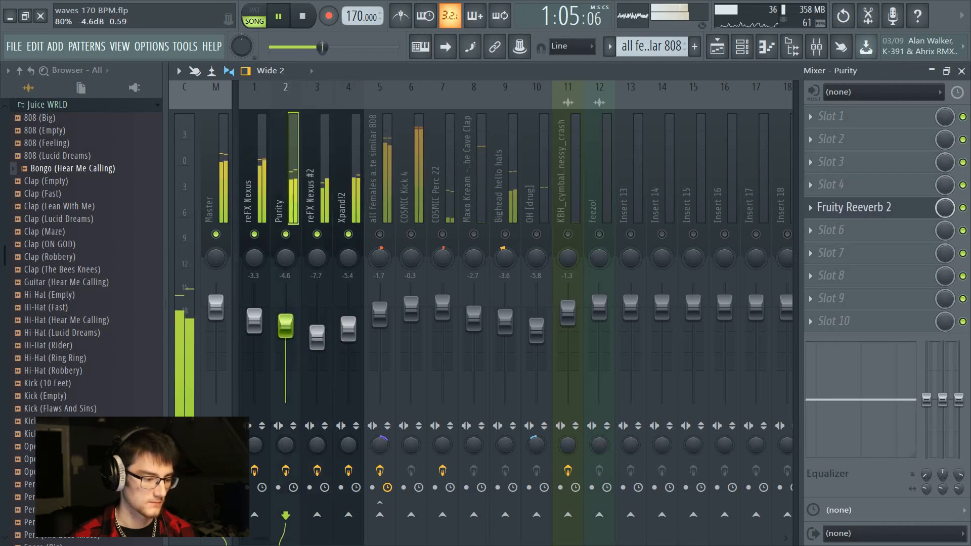
{"action": "left_click", "coordinate": [317, 338]}
{"action": "left_click_drag", "start_coordinate": [348, 335], "coordinate": [349, 337]}
{"action": "key", "text": "space"}
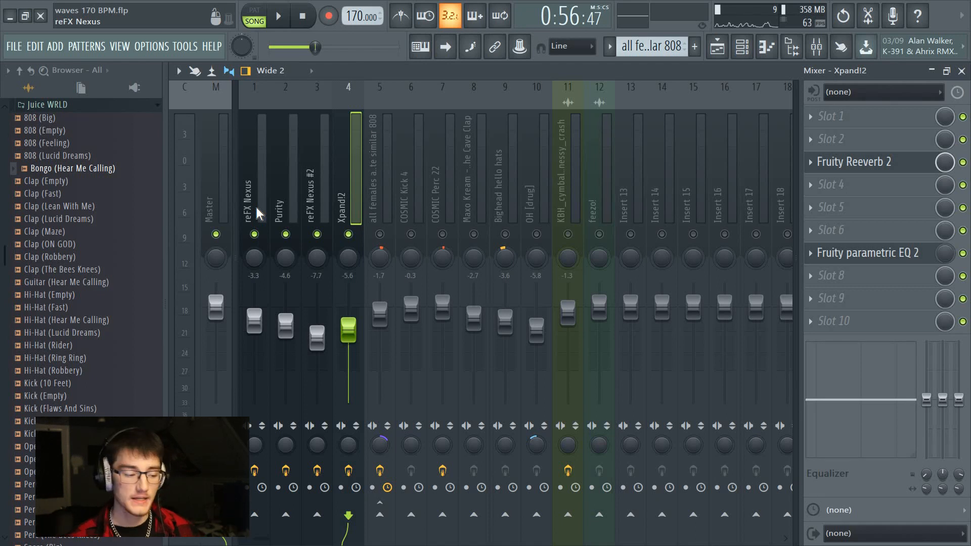
Solo Xpand!2 and widen its stereo separation while listening
{"action": "right_click", "coordinate": [345, 250]}
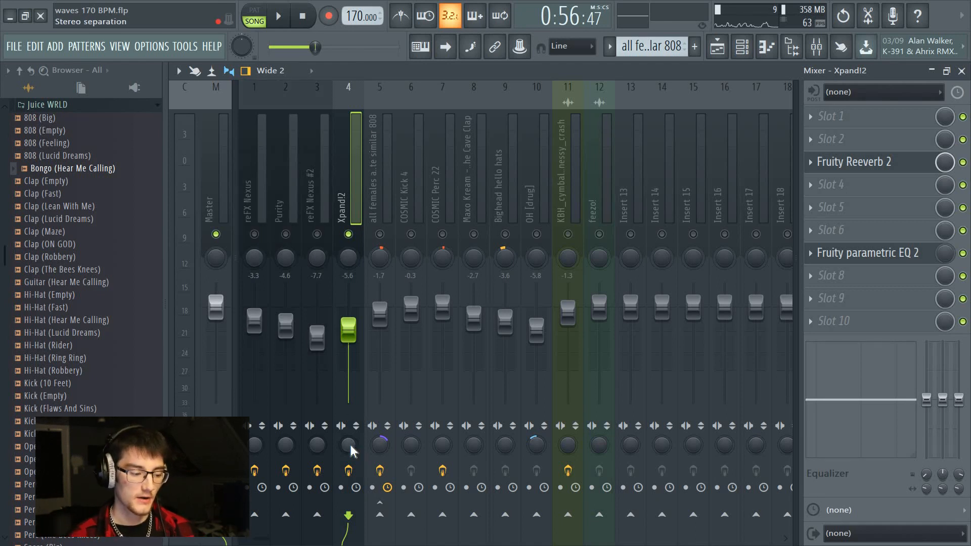
{"action": "key", "text": "space"}
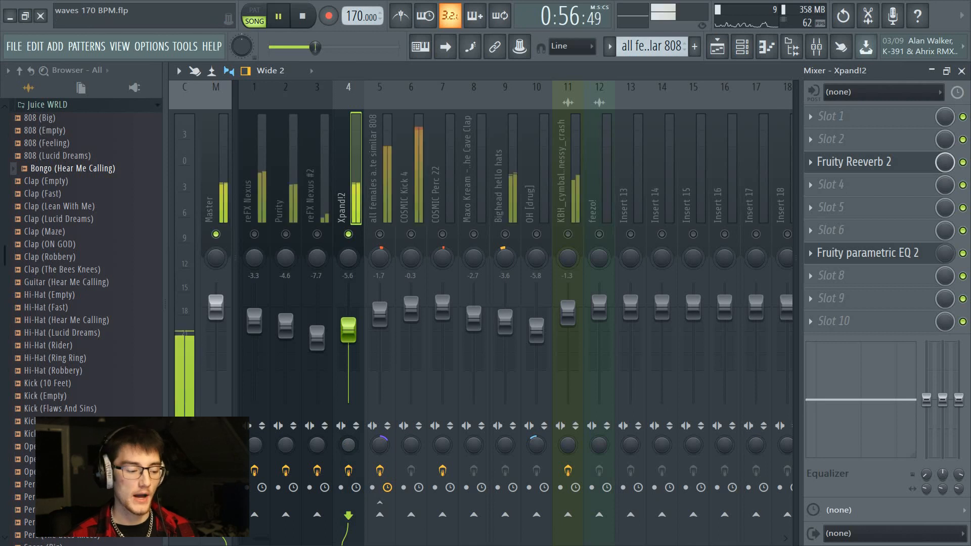
{"action": "left_click_drag", "start_coordinate": [346, 446], "coordinate": [346, 430]}
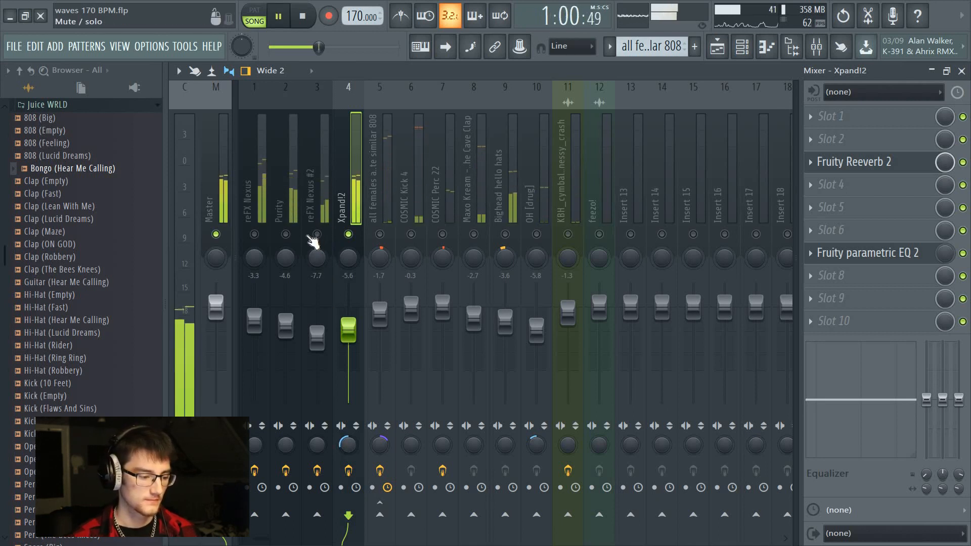
{"action": "key", "text": "space"}
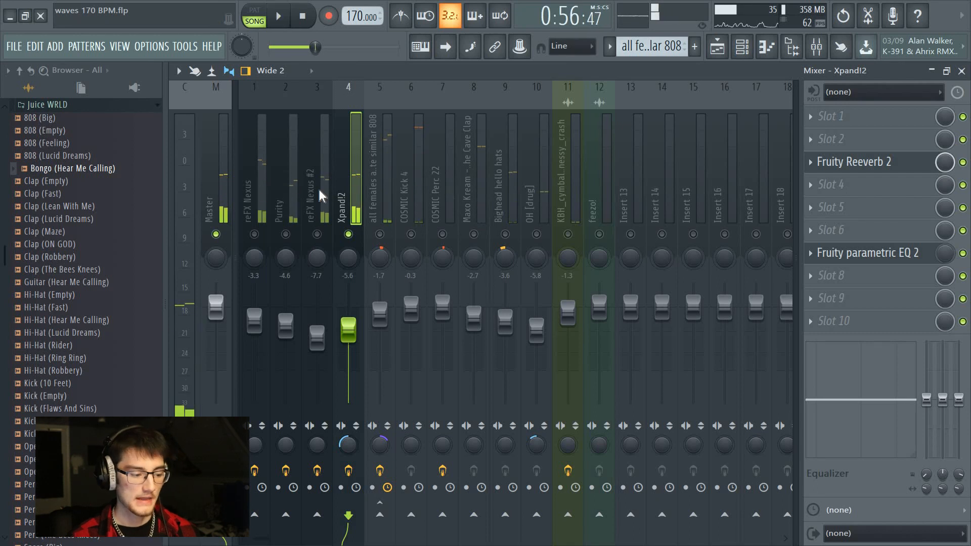
Unmute reFX Nexus #2, widen its stereo separation and lower its fader to -8.2 dB during playback
{"action": "left_click", "coordinate": [323, 235]}
{"action": "left_click", "coordinate": [318, 215]}
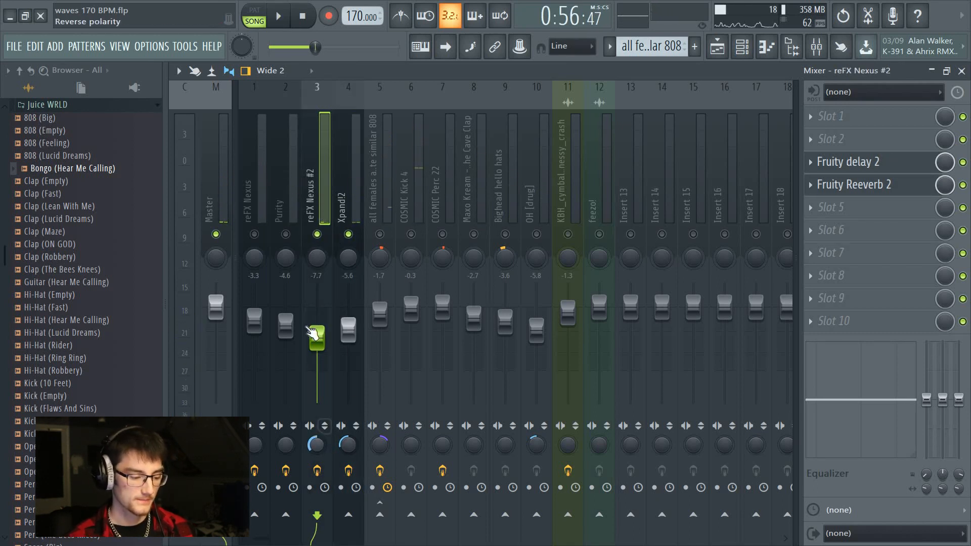
{"action": "key", "text": "space"}
{"action": "left_click_drag", "start_coordinate": [323, 343], "coordinate": [323, 344]}
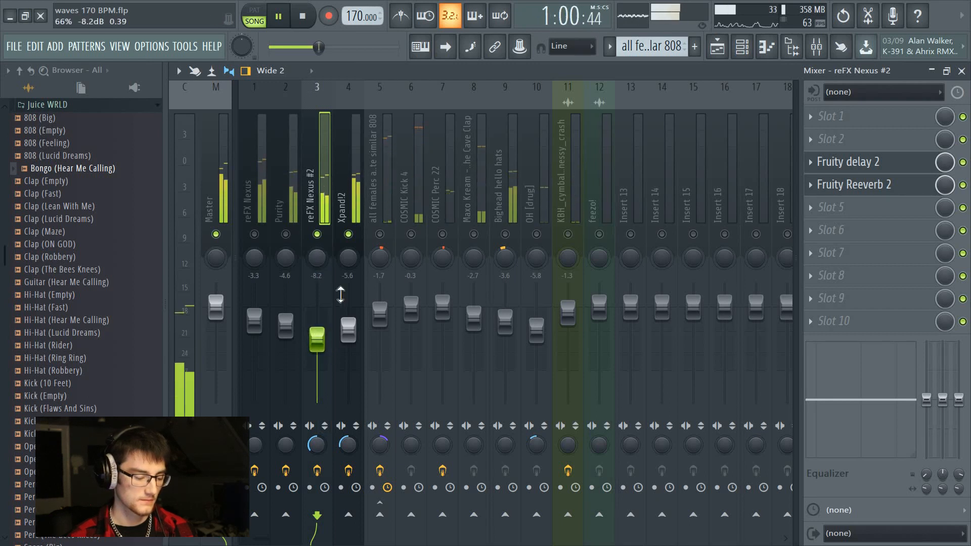
{"action": "key", "text": "space"}
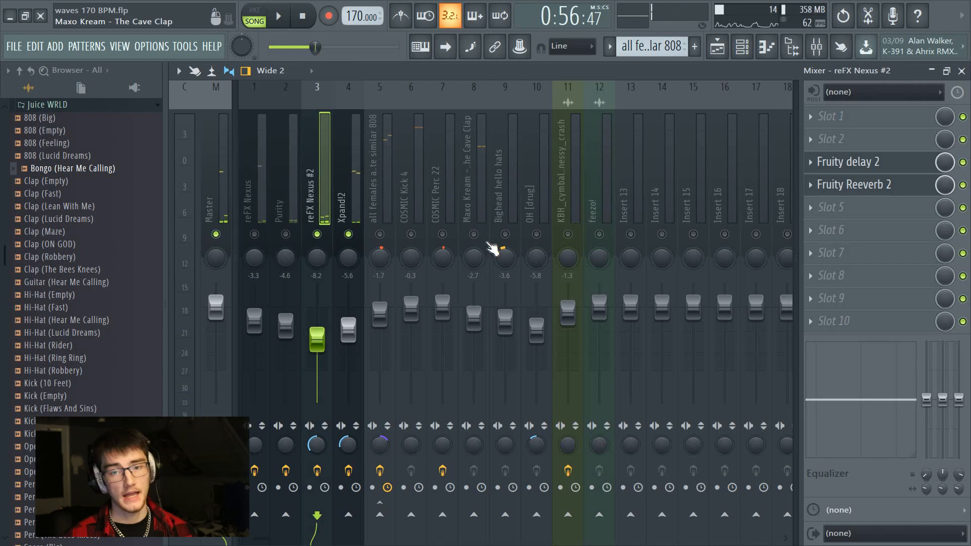
Load Fruity Stereo Enhancer into slot 7 of reFX Nexus #2, try a preset and audition it
{"action": "left_click", "coordinate": [853, 248]}
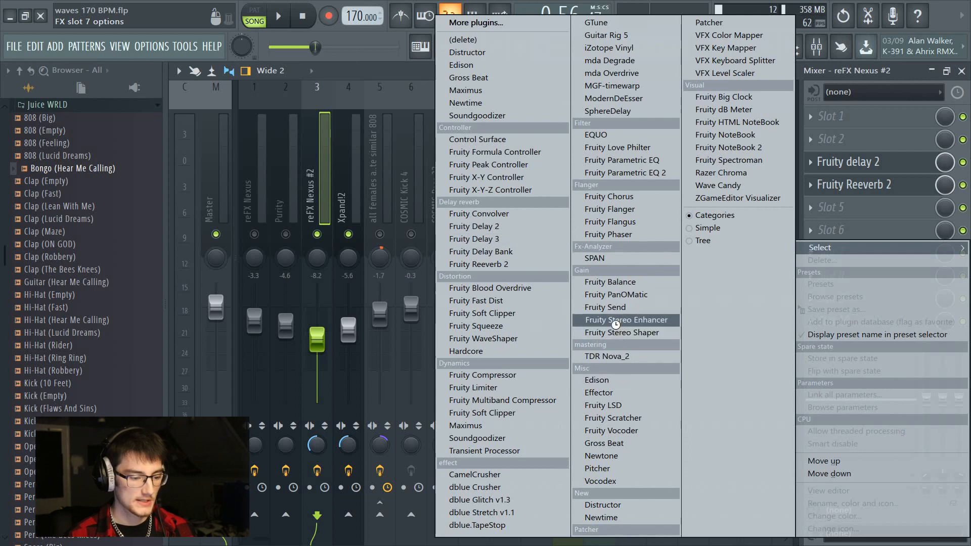
{"action": "left_click", "coordinate": [615, 319]}
{"action": "left_click", "coordinate": [300, 237]}
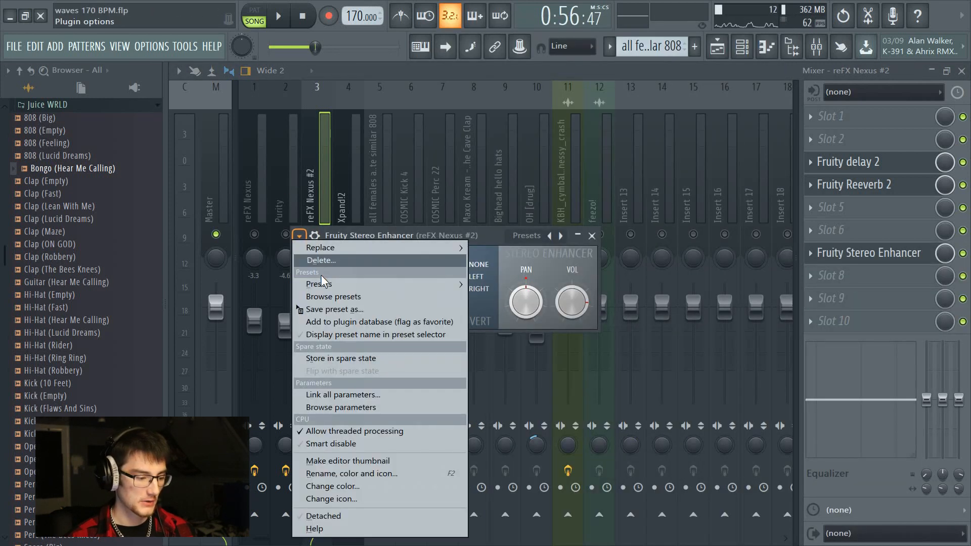
{"action": "mouse_move", "coordinate": [324, 285]}
{"action": "left_click", "coordinate": [503, 295]}
{"action": "key", "text": "space"}
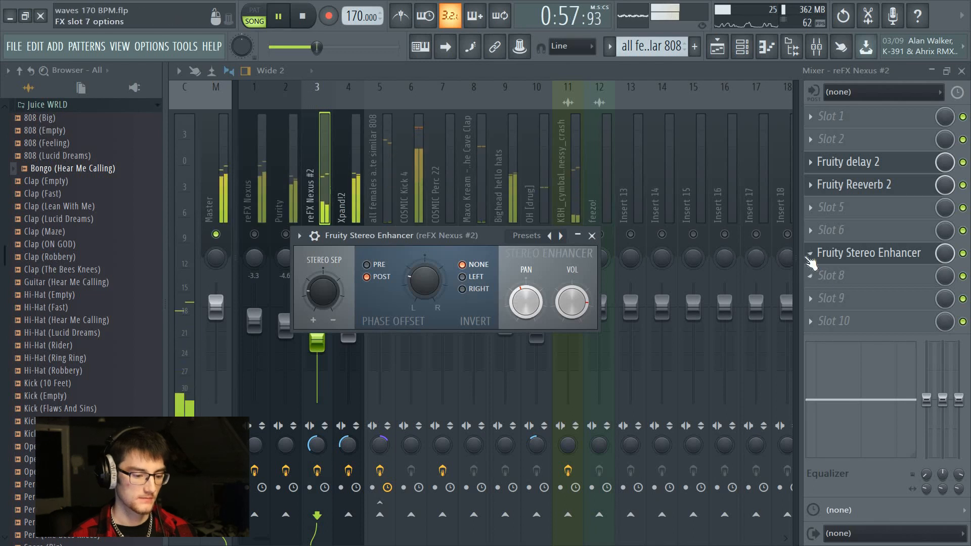
{"action": "key", "text": "space"}
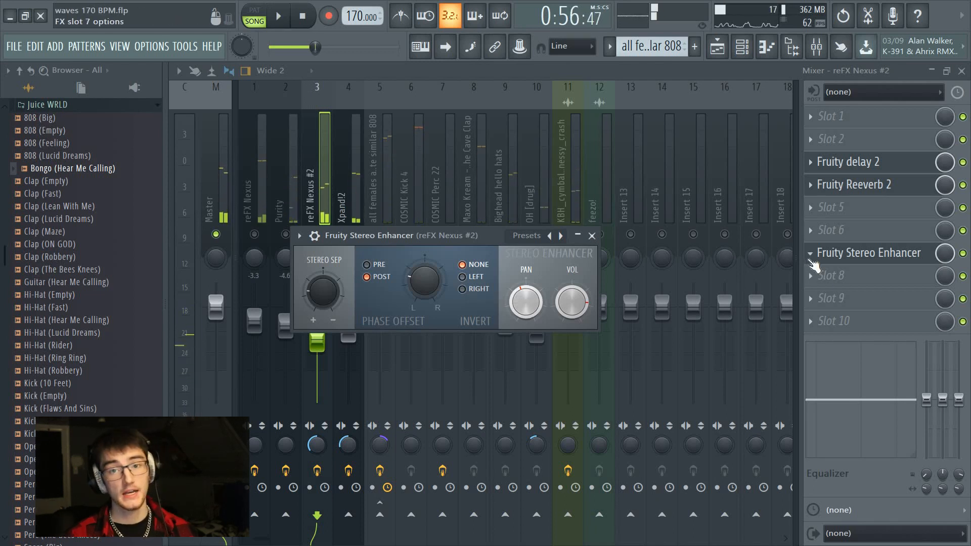
Delete Fruity Stereo Enhancer from slot 7 of reFX Nexus #2
{"action": "left_click", "coordinate": [812, 262]}
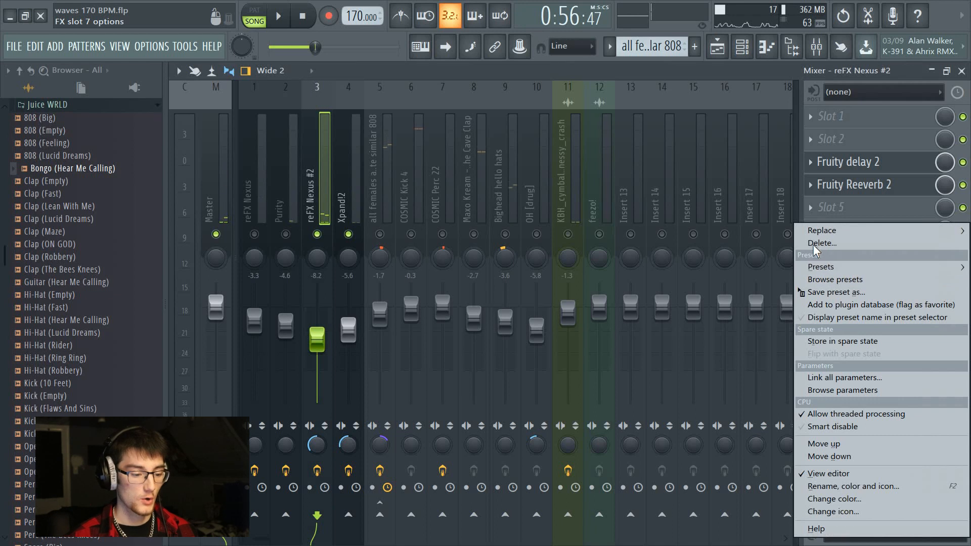
{"action": "left_click", "coordinate": [815, 244]}
{"action": "left_click", "coordinate": [573, 330]}
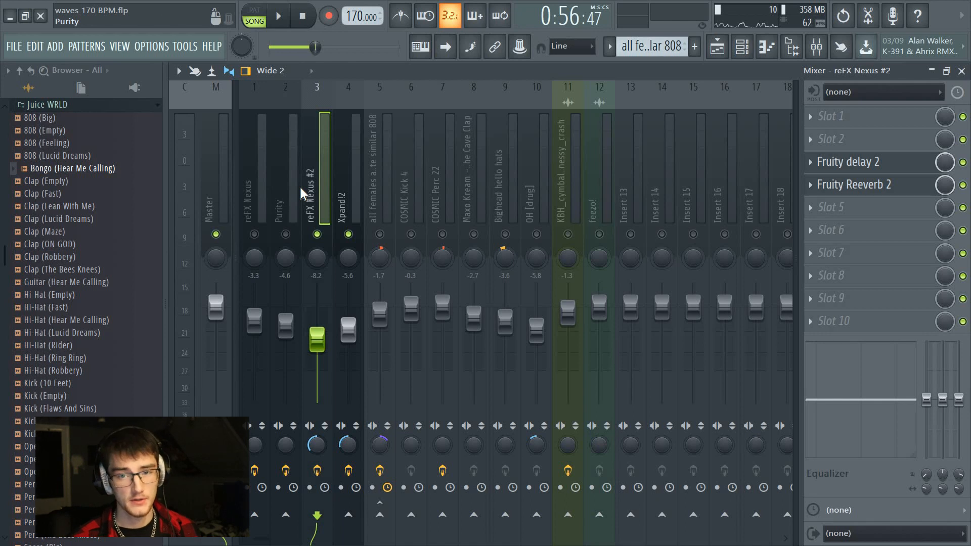
Unmute Purity, widen its stereo separation and balance it at -4.3 dB against Xpand!2 at -6.9 dB during playback
{"action": "left_click", "coordinate": [286, 234]}
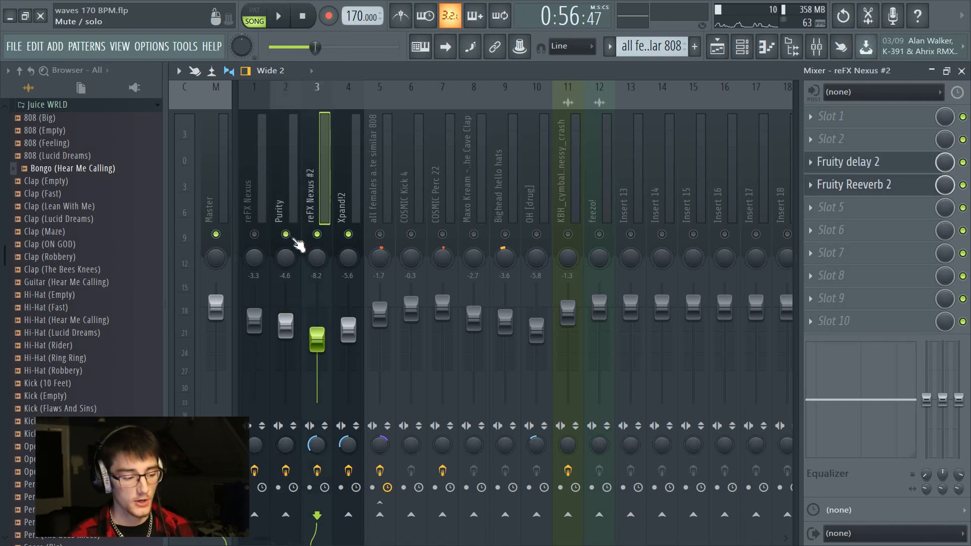
{"action": "key", "text": "space"}
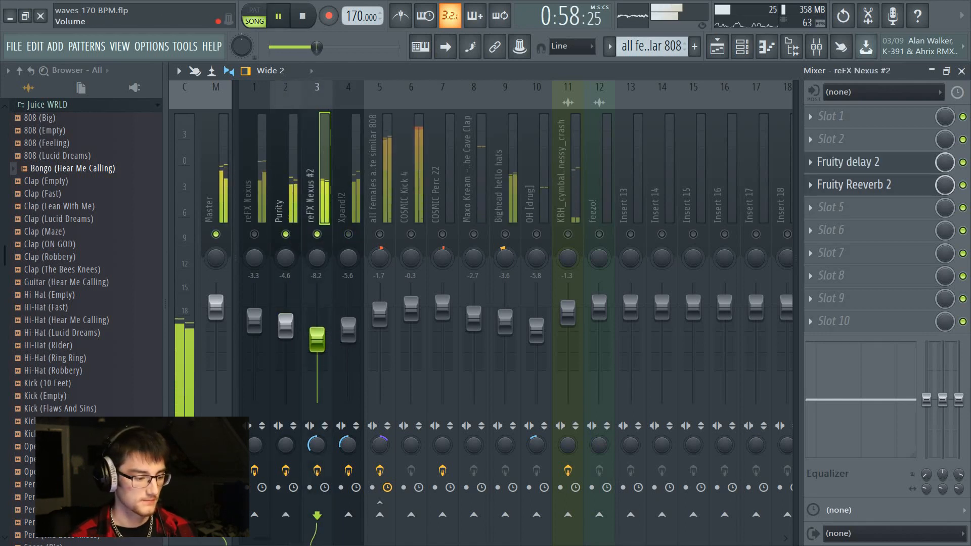
{"action": "left_click", "coordinate": [286, 445]}
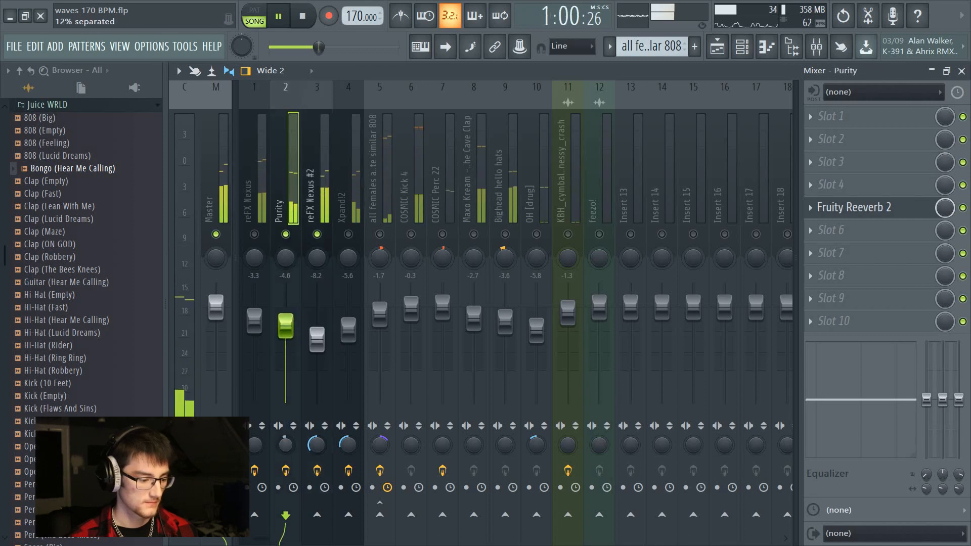
{"action": "left_click_drag", "start_coordinate": [285, 444], "coordinate": [285, 438]}
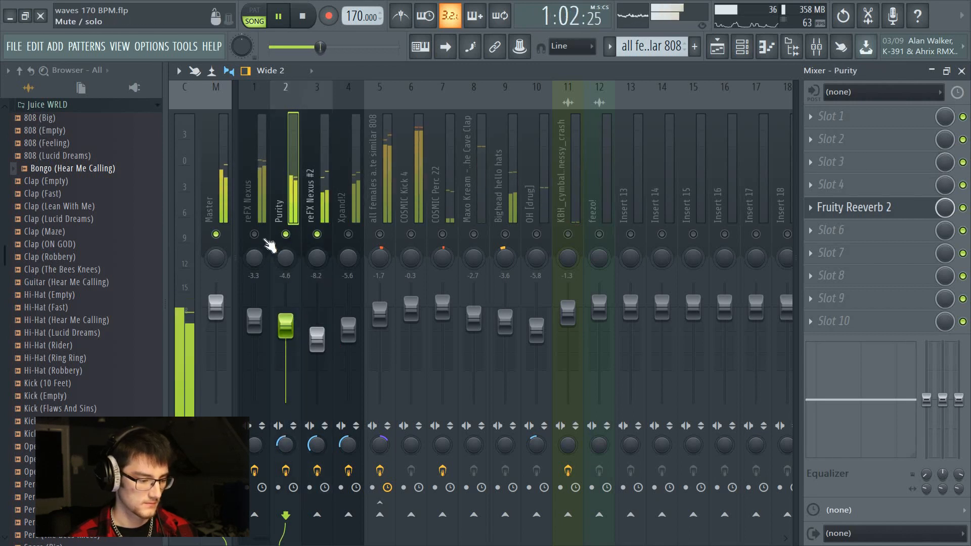
{"action": "left_click_drag", "start_coordinate": [348, 329], "coordinate": [347, 334]}
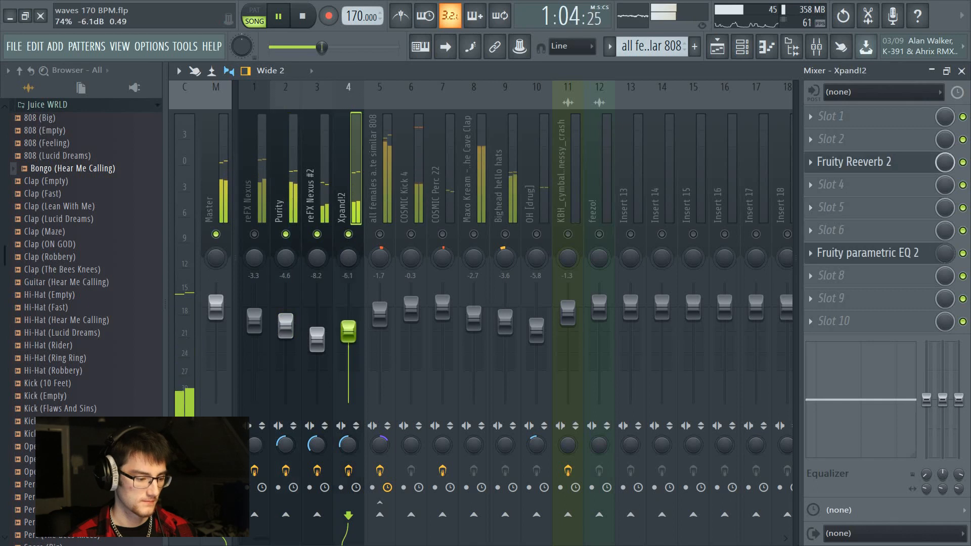
{"action": "left_click_drag", "start_coordinate": [286, 325], "coordinate": [285, 323]}
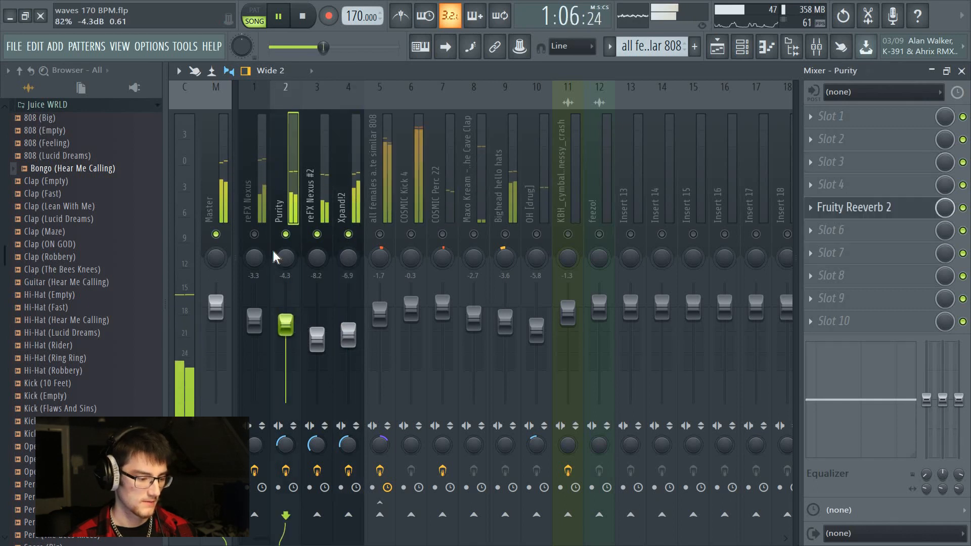
Unmute reFX Nexus and widen its stereo separation to about 47%
{"action": "left_click", "coordinate": [253, 234]}
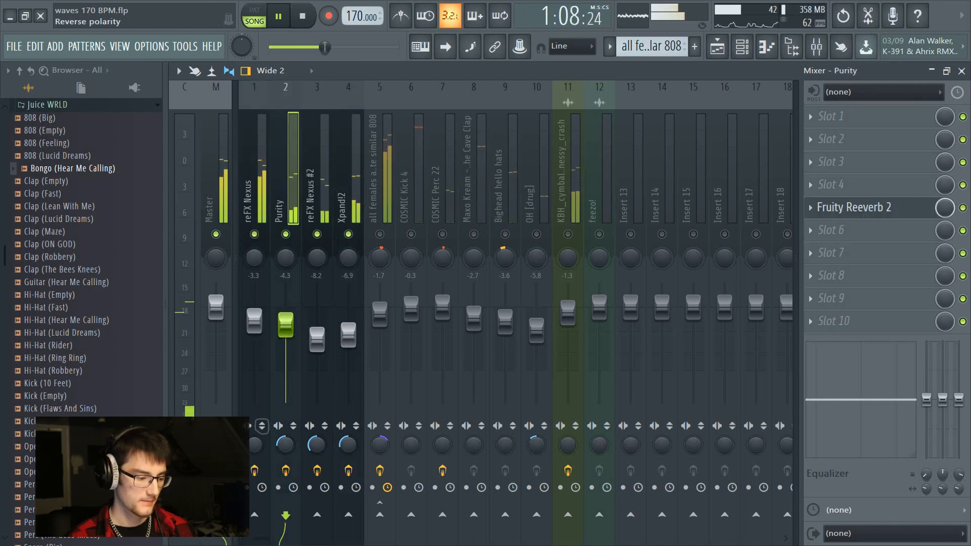
{"action": "left_click_drag", "start_coordinate": [254, 445], "coordinate": [255, 447]}
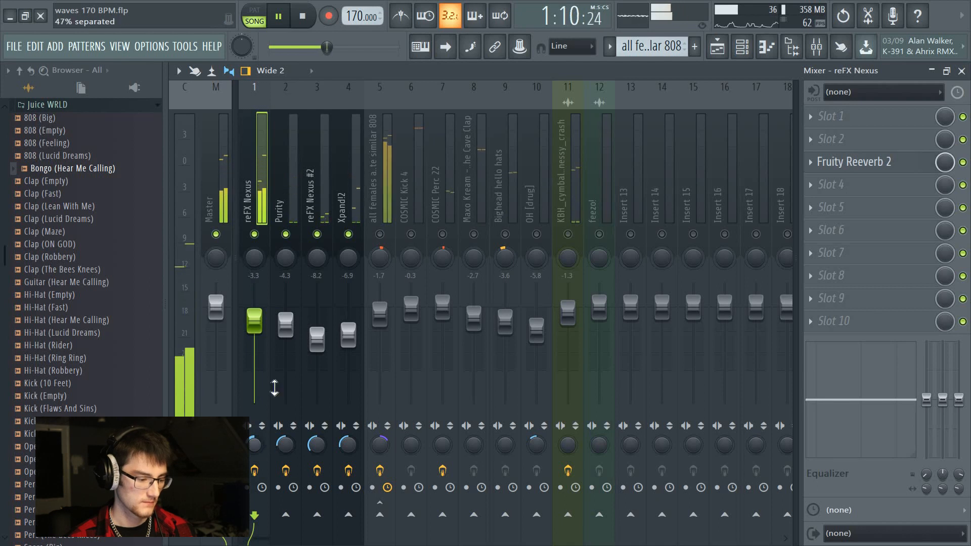
Lower the melody faders to -3.7 dB for reFX Nexus, -5.7 dB for Purity, -9.2 dB for reFX Nexus #2 and -7.5 dB for Xpand!2
{"action": "left_click", "coordinate": [298, 318]}
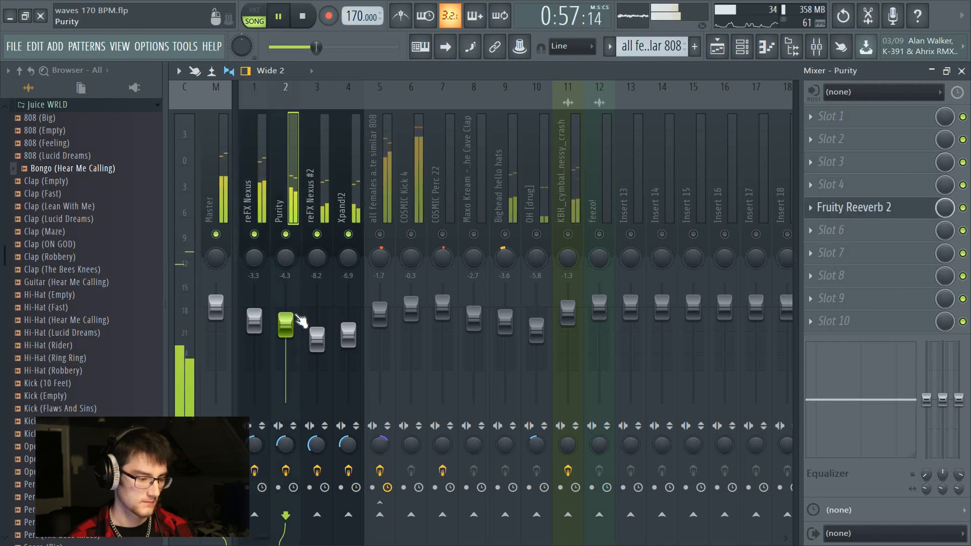
{"action": "left_click_drag", "start_coordinate": [316, 339], "coordinate": [316, 342]}
{"action": "left_click_drag", "start_coordinate": [285, 324], "coordinate": [286, 327]}
{"action": "left_click_drag", "start_coordinate": [349, 335], "coordinate": [254, 323]}
{"action": "key", "text": "space"}
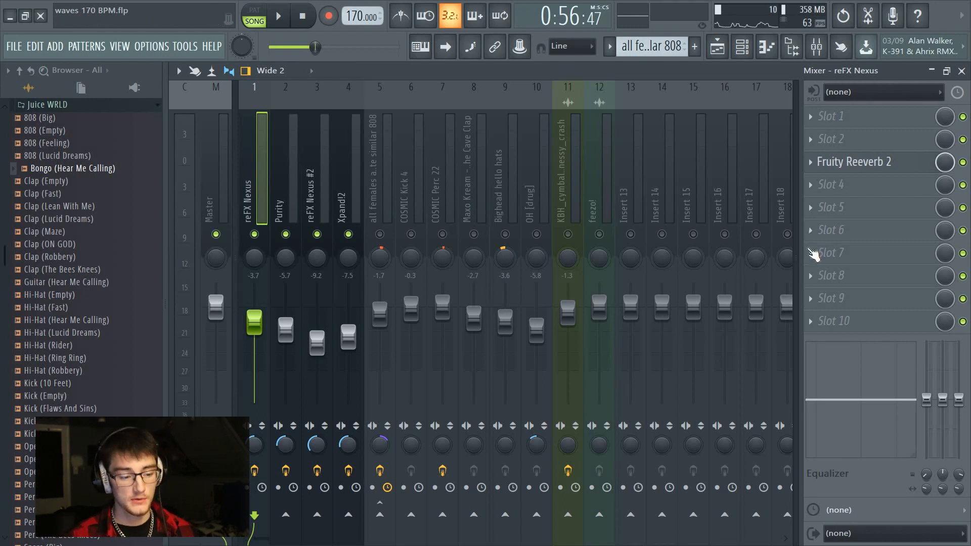
Solo reFX Nexus, load Fruity Parametric EQ 2 into its slot 6 and listen
{"action": "right_click", "coordinate": [262, 233]}
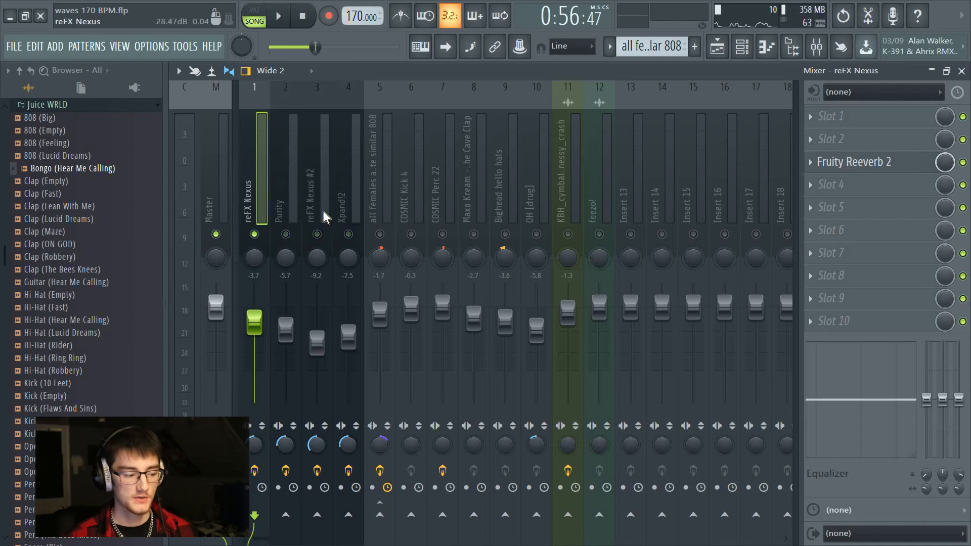
{"action": "left_click", "coordinate": [864, 242]}
{"action": "left_click", "coordinate": [652, 172]}
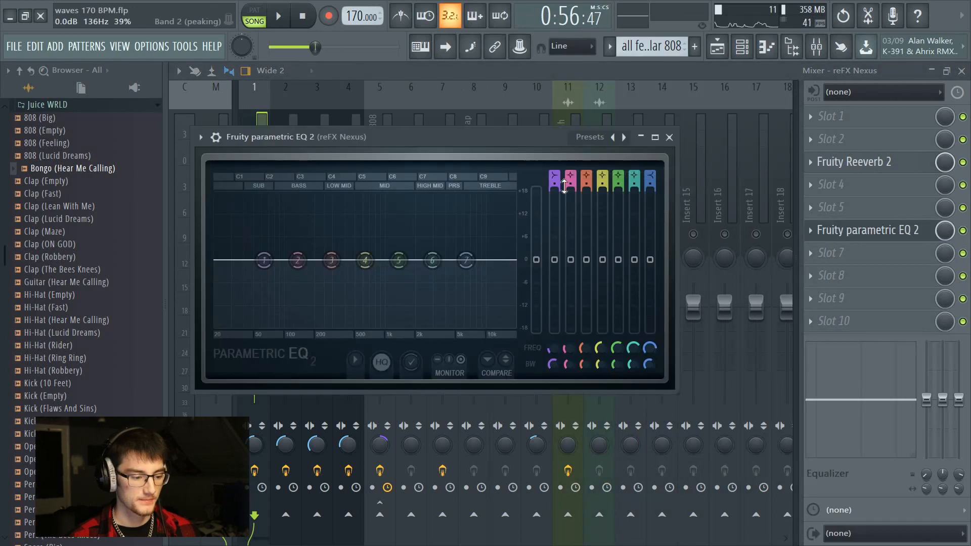
{"action": "key", "text": "space"}
{"action": "key", "text": "space"}
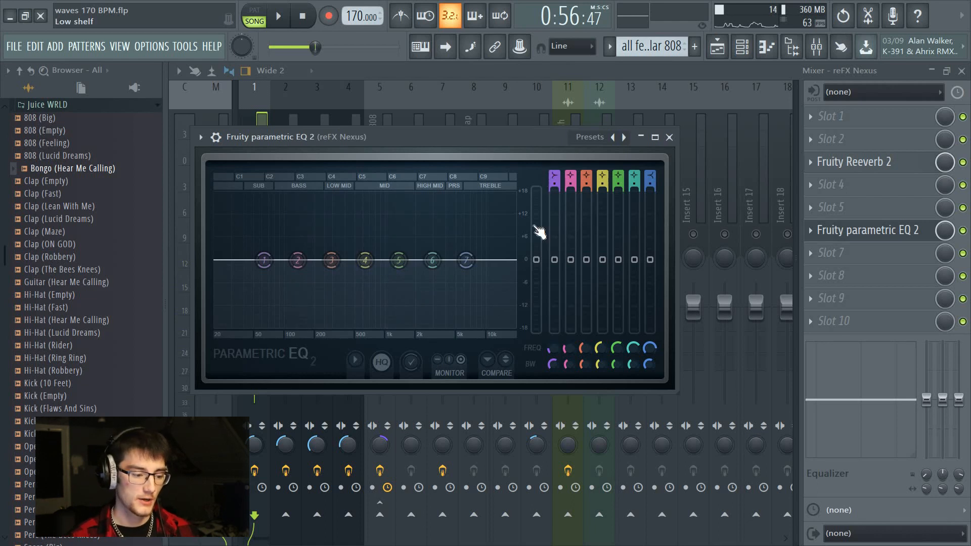
Set the reFX Nexus EQ's band 1 to a steep high-pass at about 131 Hz and slightly boost band 3 just above it
{"action": "left_click", "coordinate": [553, 175]}
{"action": "left_click_drag", "start_coordinate": [552, 174], "coordinate": [555, 171]}
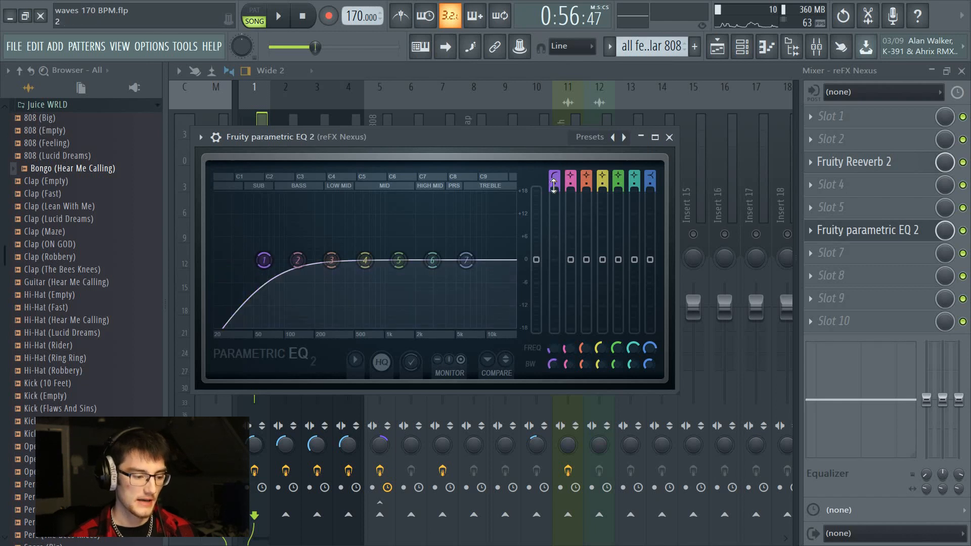
{"action": "left_click_drag", "start_coordinate": [553, 181], "coordinate": [554, 174]}
{"action": "key", "text": "space"}
{"action": "left_click_drag", "start_coordinate": [264, 260], "coordinate": [368, 258]}
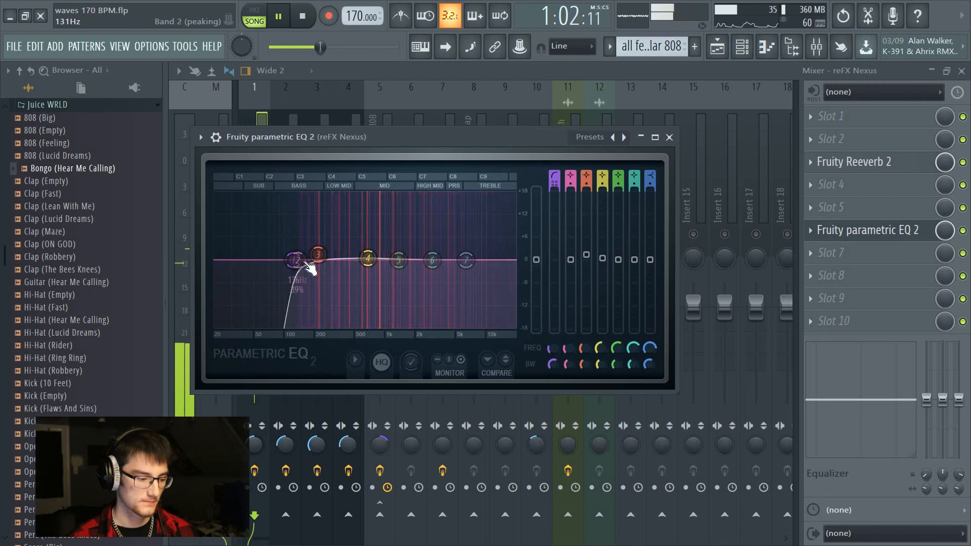
{"action": "key", "text": "space"}
{"action": "left_click", "coordinate": [408, 70]}
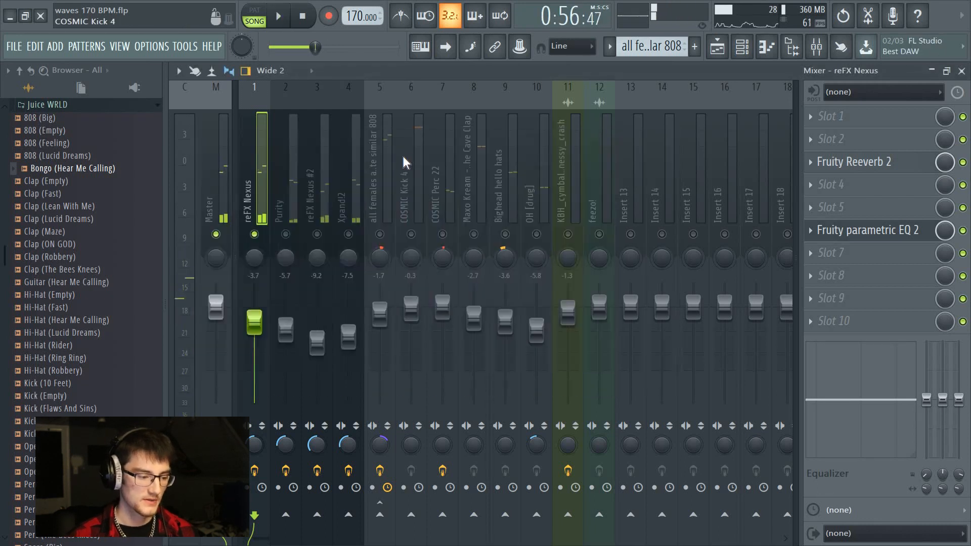
Solo Purity and load Fruity Parametric EQ 2 into its slot 7 during playback
{"action": "left_click", "coordinate": [291, 222]}
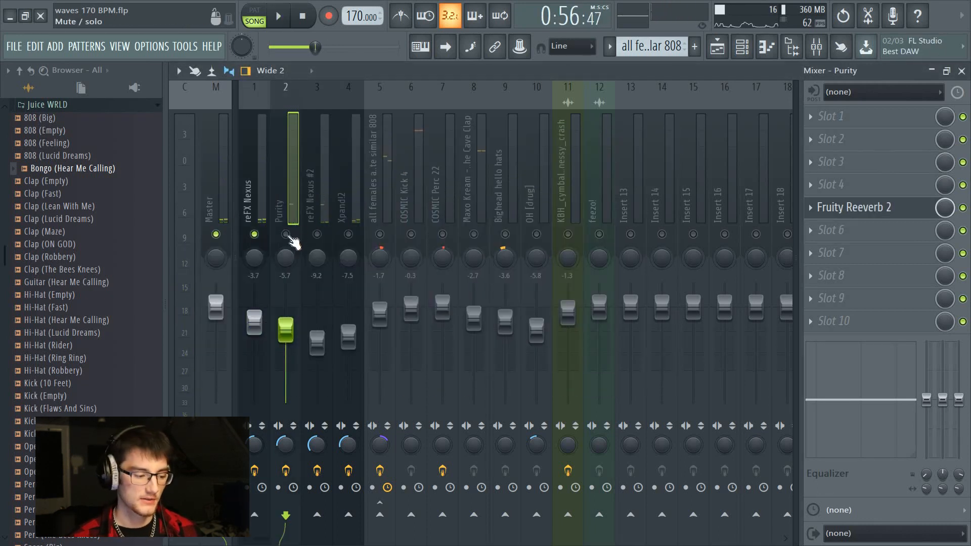
{"action": "right_click", "coordinate": [287, 235]}
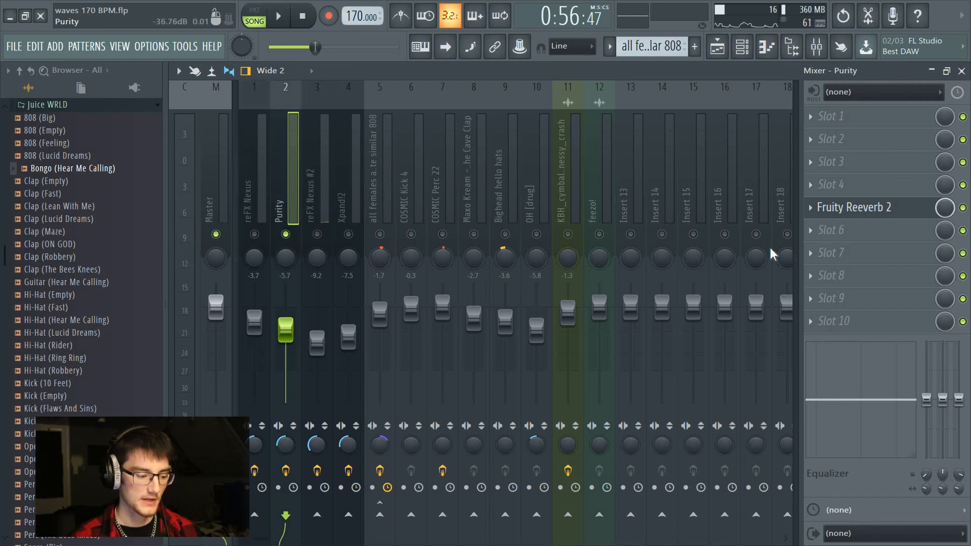
{"action": "key", "text": "space"}
{"action": "left_click", "coordinate": [860, 259]}
{"action": "left_click", "coordinate": [652, 168]}
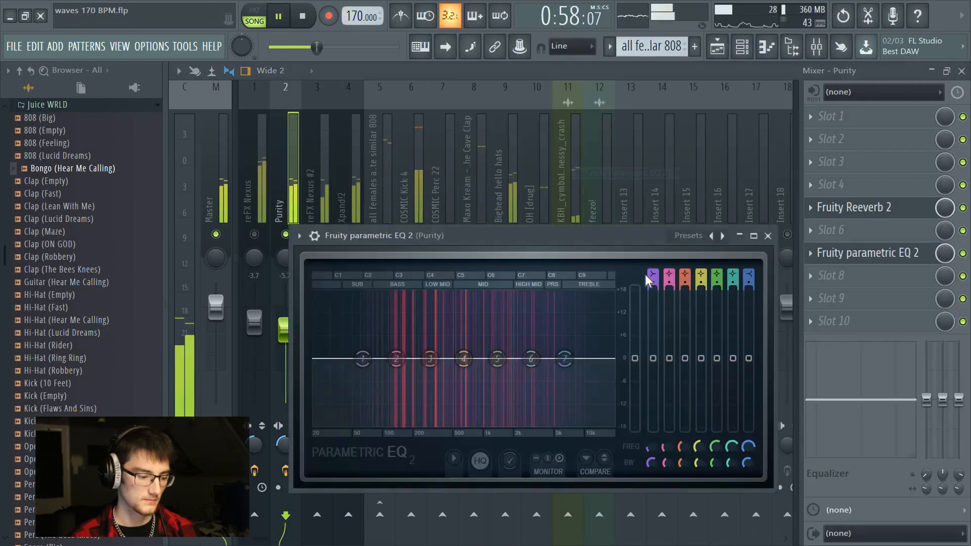
Shape Purity's EQ with a steep high-pass on band 1, a slight band 3 boost and a band 7 high-shelf cut
{"action": "left_click_drag", "start_coordinate": [649, 278], "coordinate": [654, 286]}
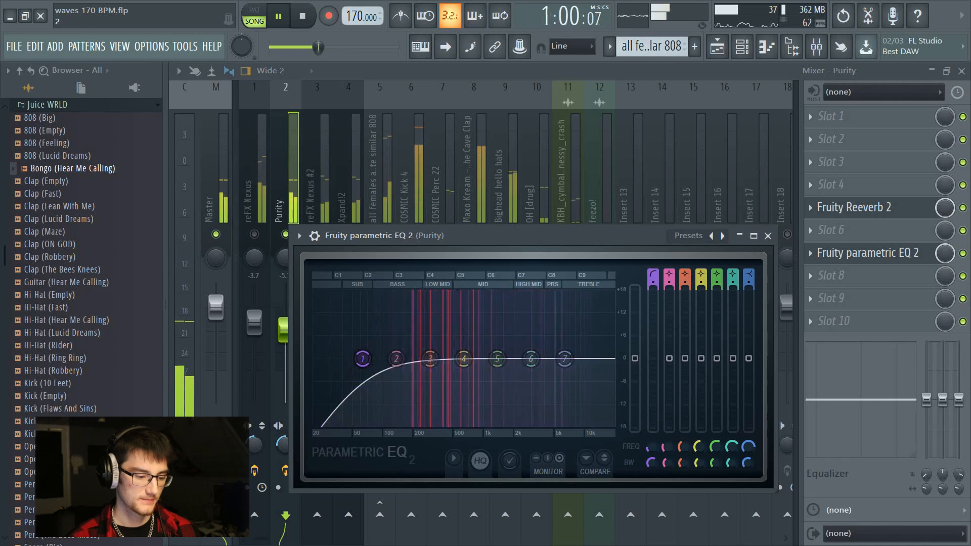
{"action": "left_click_drag", "start_coordinate": [362, 358], "coordinate": [417, 354]}
{"action": "left_click_drag", "start_coordinate": [497, 359], "coordinate": [570, 369]}
{"action": "left_click_drag", "start_coordinate": [565, 360], "coordinate": [504, 359]}
{"action": "key", "text": "space"}
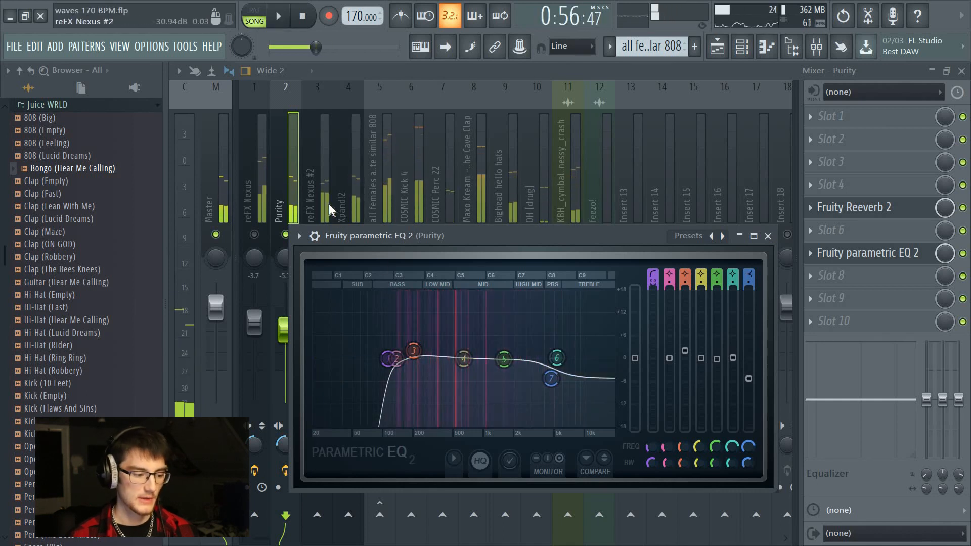
Solo reFX Nexus #2 and load Fruity Parametric EQ 2 into its slot 7
{"action": "left_click", "coordinate": [326, 203]}
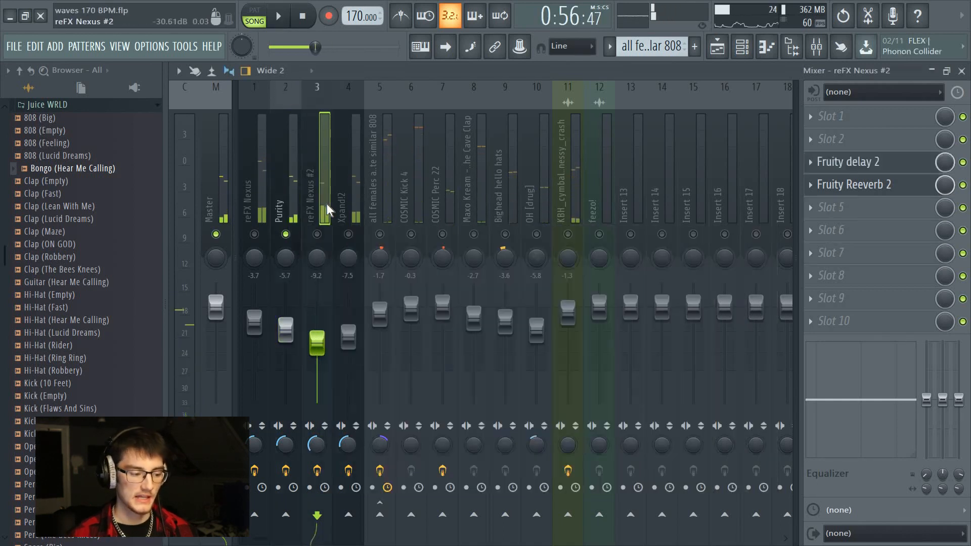
{"action": "left_click", "coordinate": [856, 260]}
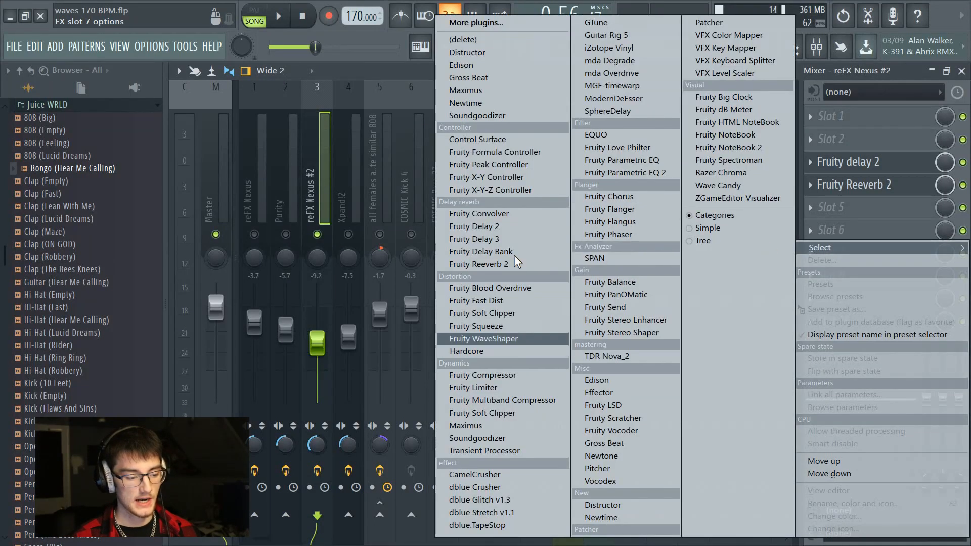
{"action": "left_click", "coordinate": [624, 173]}
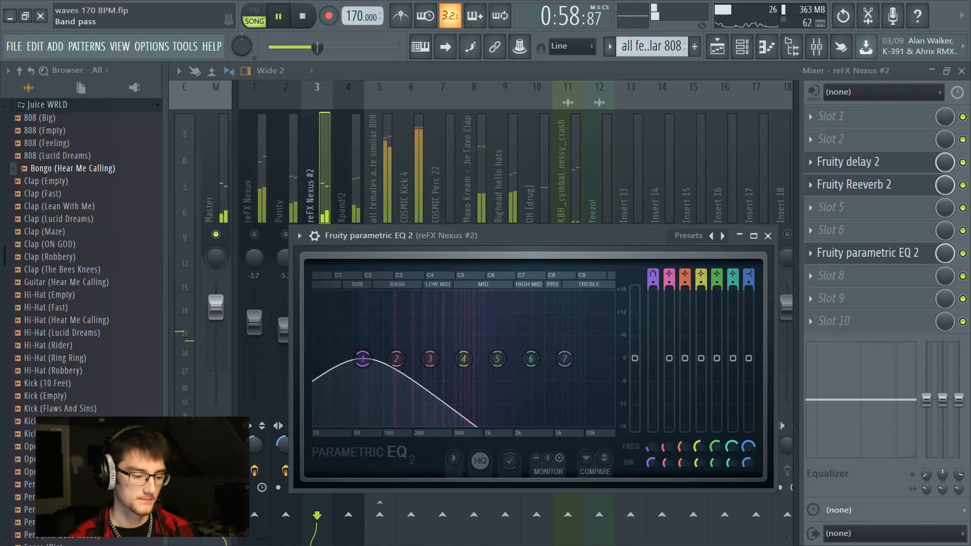
Set the reFX Nexus #2 EQ's band 1 to a steep high-pass and boost band 3 by 1.3 dB at 205 Hz
{"action": "left_click_drag", "start_coordinate": [654, 283], "coordinate": [654, 274]}
{"action": "left_click_drag", "start_coordinate": [363, 358], "coordinate": [418, 354]}
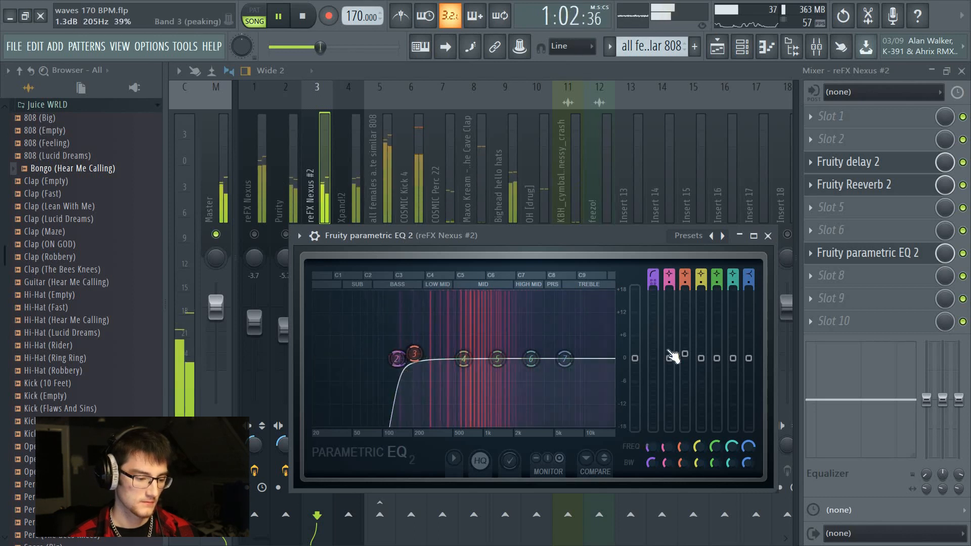
{"action": "key", "text": "space"}
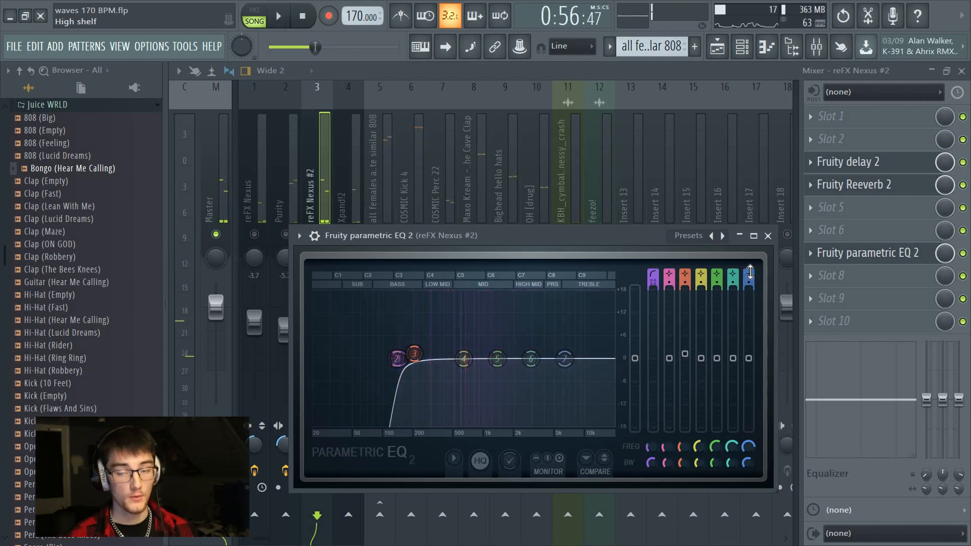
Set the reFX Nexus #2 EQ's band 7 to a steep low-pass and fine-tune bands 4 to 6, with band 5 at -0.4 dB and 1368 Hz
{"action": "left_click_drag", "start_coordinate": [749, 274], "coordinate": [748, 294]}
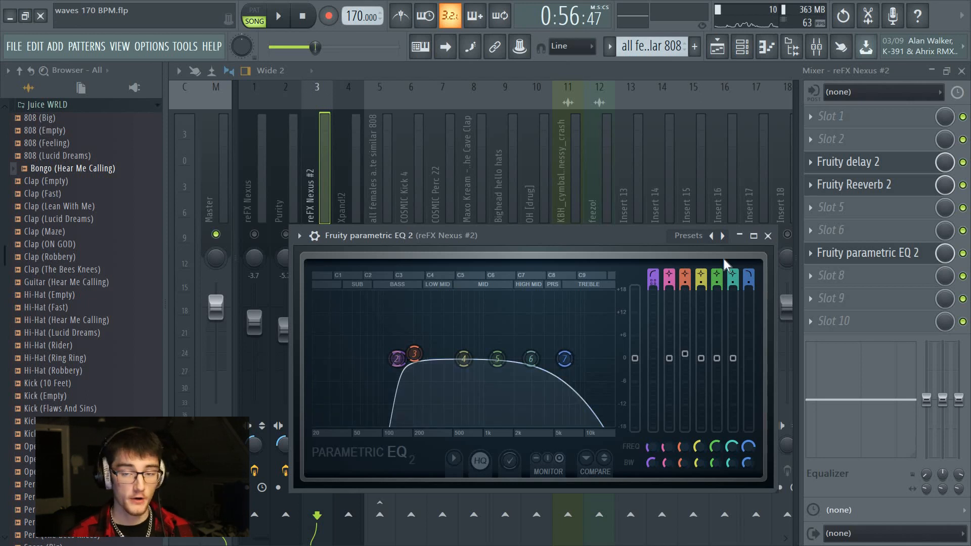
{"action": "left_click_drag", "start_coordinate": [749, 284], "coordinate": [749, 262]}
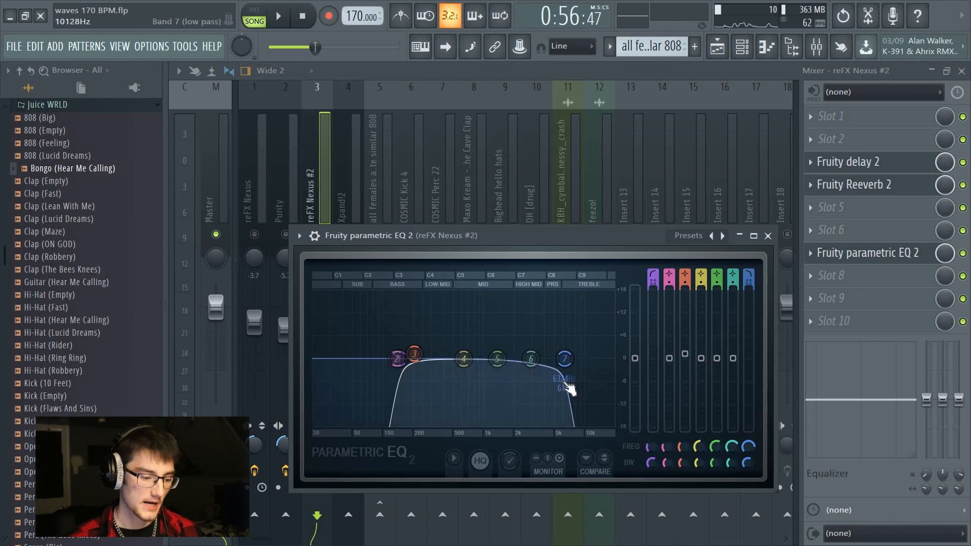
{"action": "key", "text": "space"}
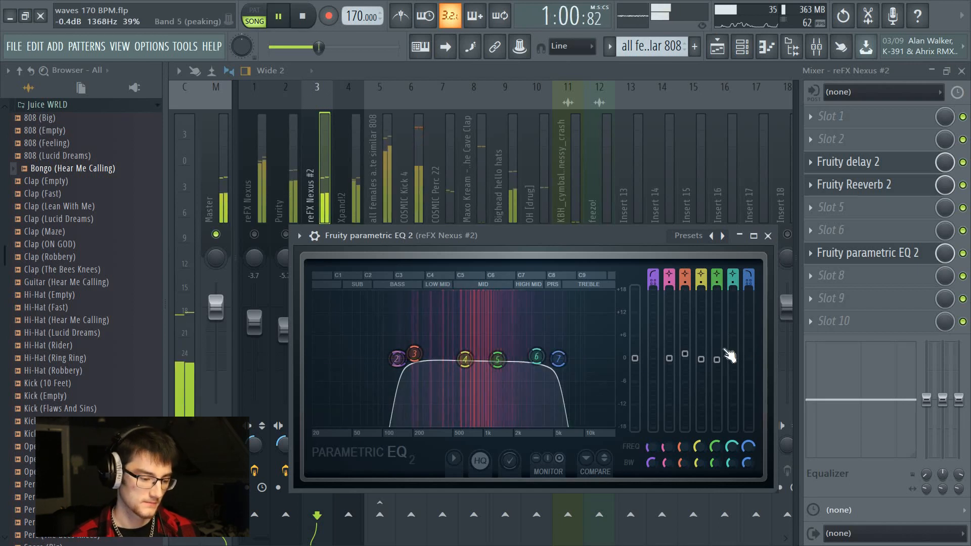
{"action": "key", "text": "space"}
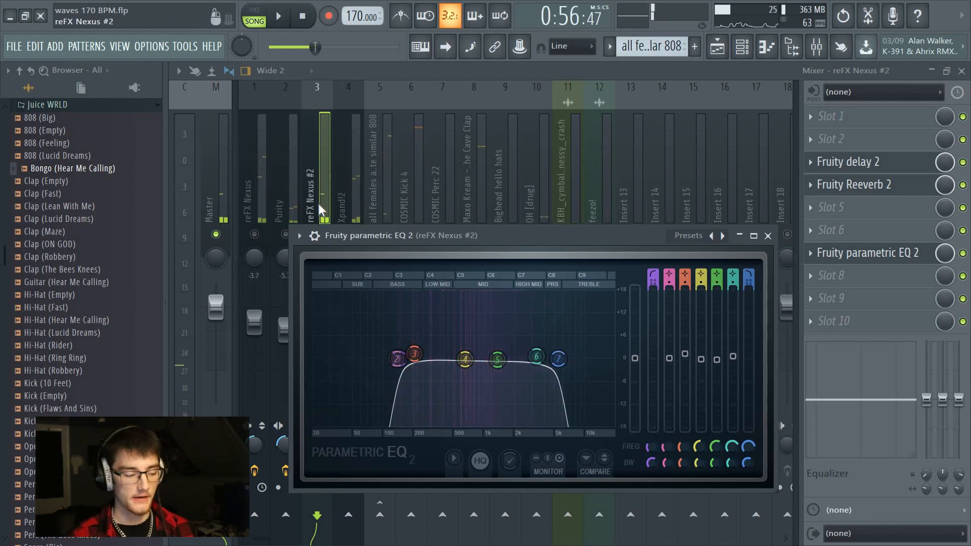
With Xpand!2 added to the solo, move its existing EQ to slot 5 and load Fruity Parametric EQ 2 into slot 8
{"action": "left_click", "coordinate": [320, 210]}
{"action": "left_click", "coordinate": [353, 244]}
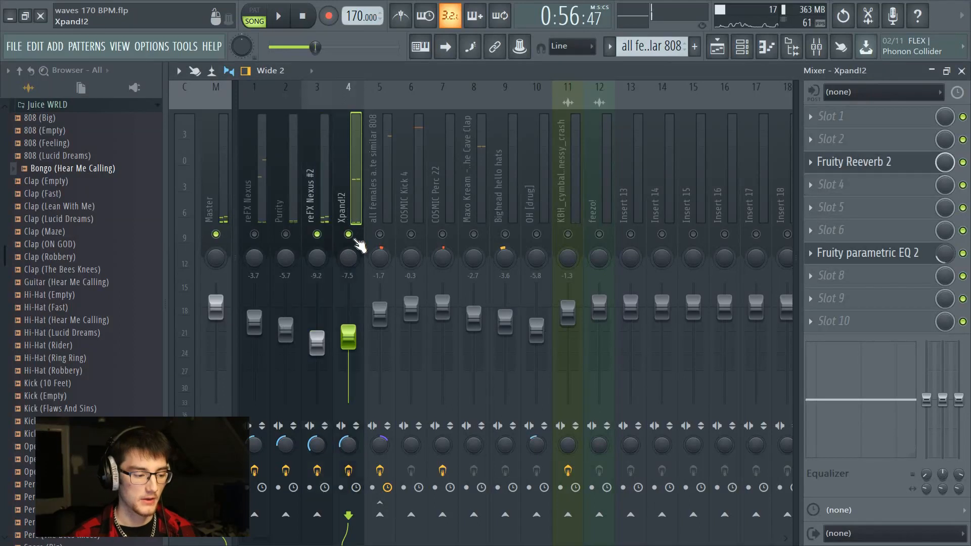
{"action": "left_click_drag", "start_coordinate": [871, 236], "coordinate": [870, 207]}
{"action": "key", "text": "space"}
{"action": "left_click", "coordinate": [859, 243]}
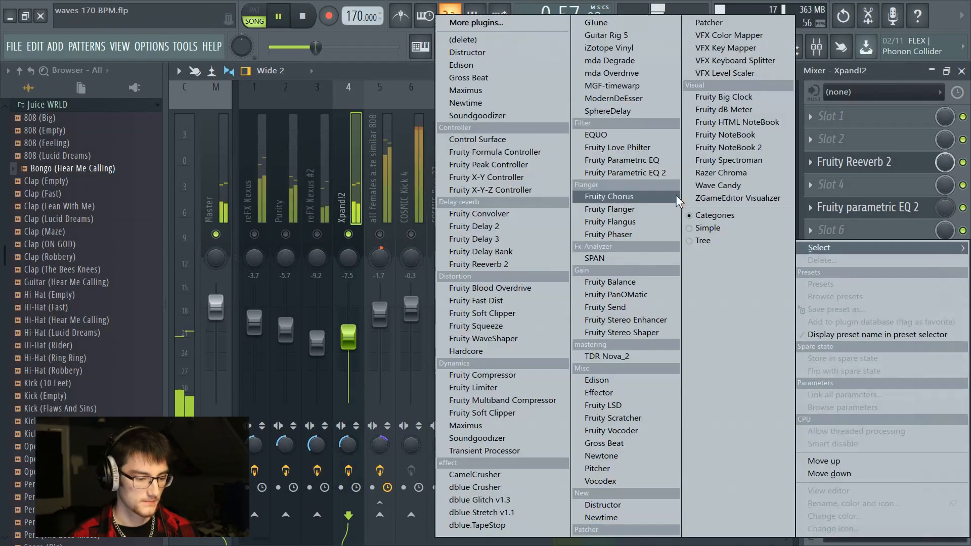
{"action": "left_click", "coordinate": [625, 172]}
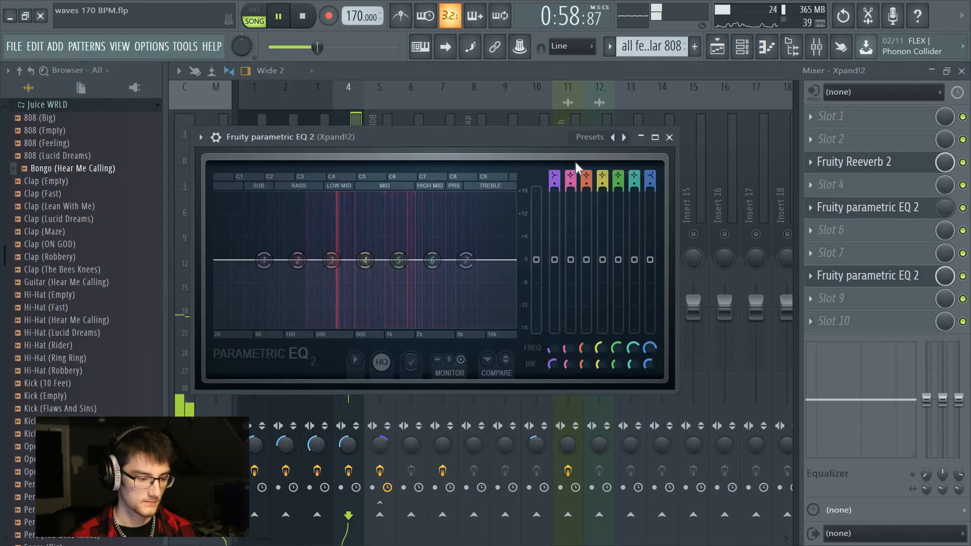
{"action": "key", "text": "space"}
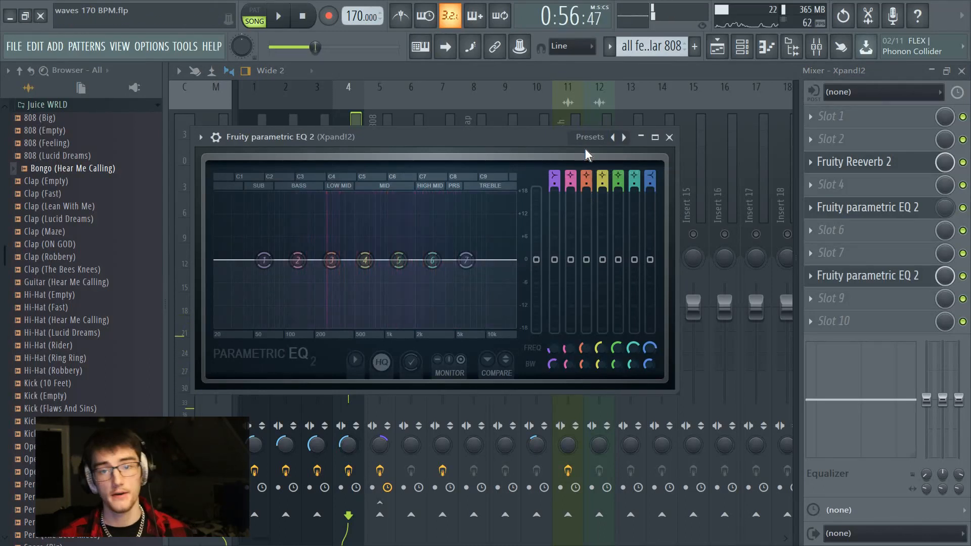
Apply the feezo telephone preset to Xpand!2's new EQ, raise the high-pass and low-pass frequencies, and set band 5 to 0.0 dB at 1473 Hz
{"action": "left_click", "coordinate": [588, 138]}
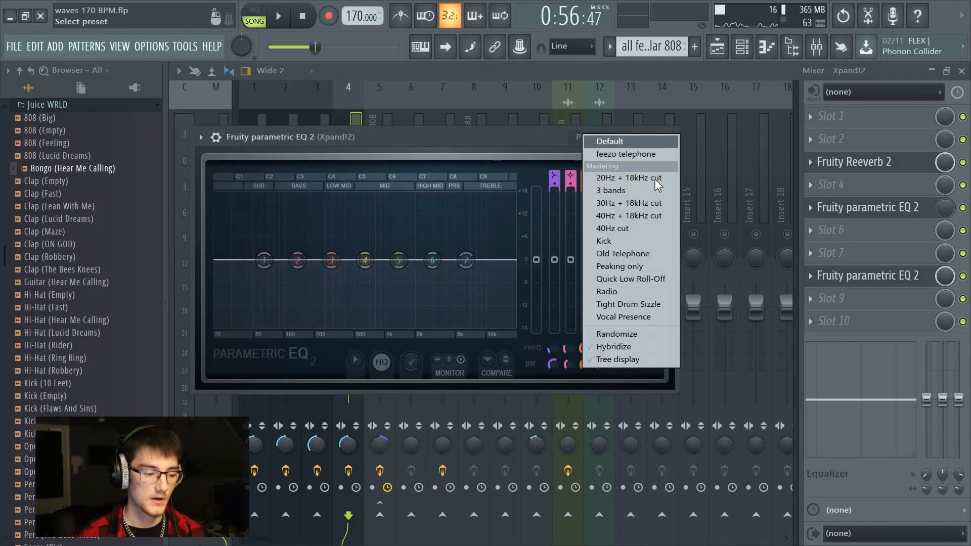
{"action": "left_click", "coordinate": [640, 158]}
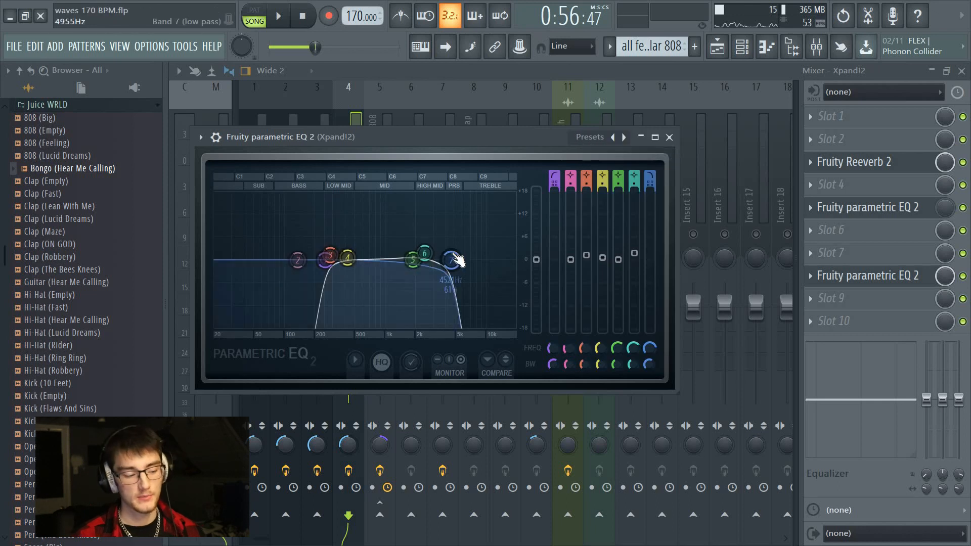
{"action": "key", "text": "space"}
{"action": "left_click_drag", "start_coordinate": [452, 261], "coordinate": [482, 260]}
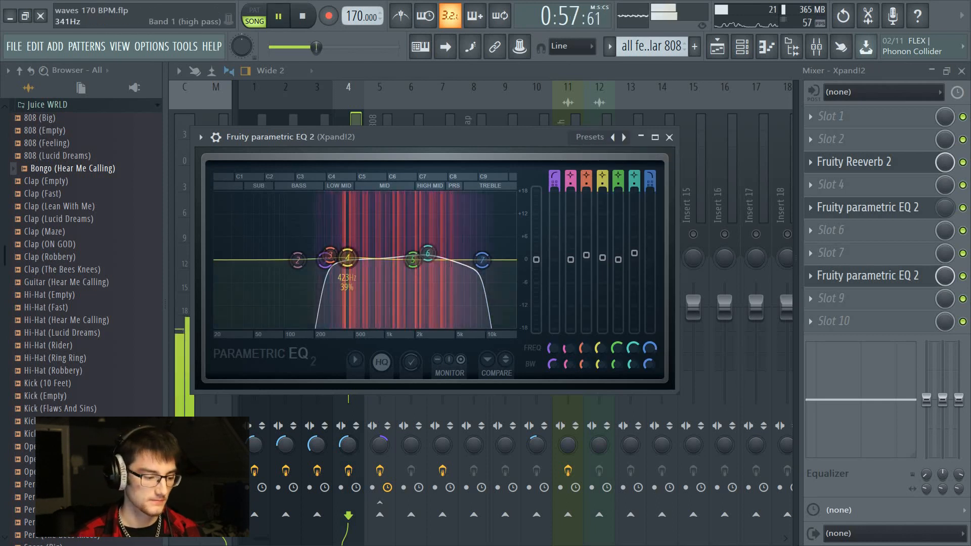
{"action": "left_click_drag", "start_coordinate": [324, 261], "coordinate": [352, 263]}
{"action": "left_click_drag", "start_coordinate": [483, 262], "coordinate": [401, 261]}
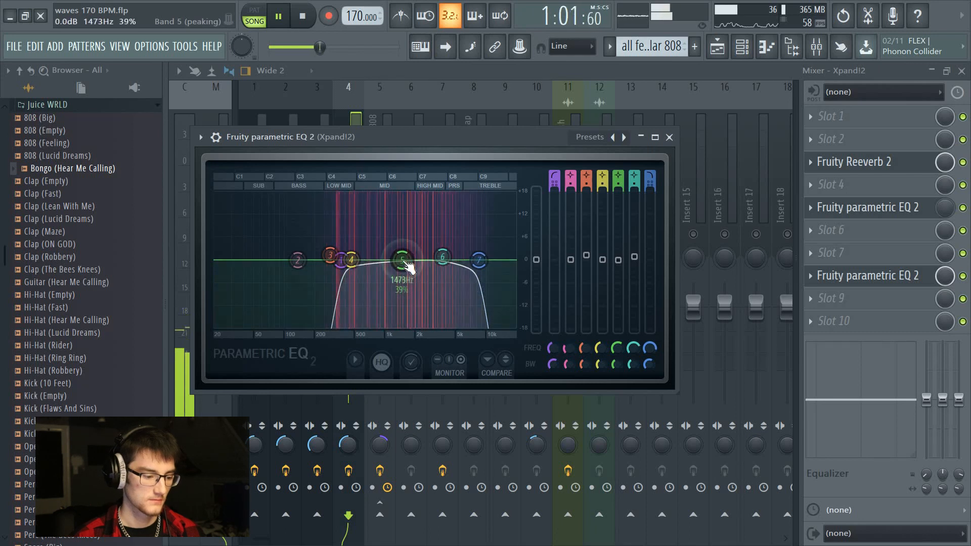
{"action": "key", "text": "space"}
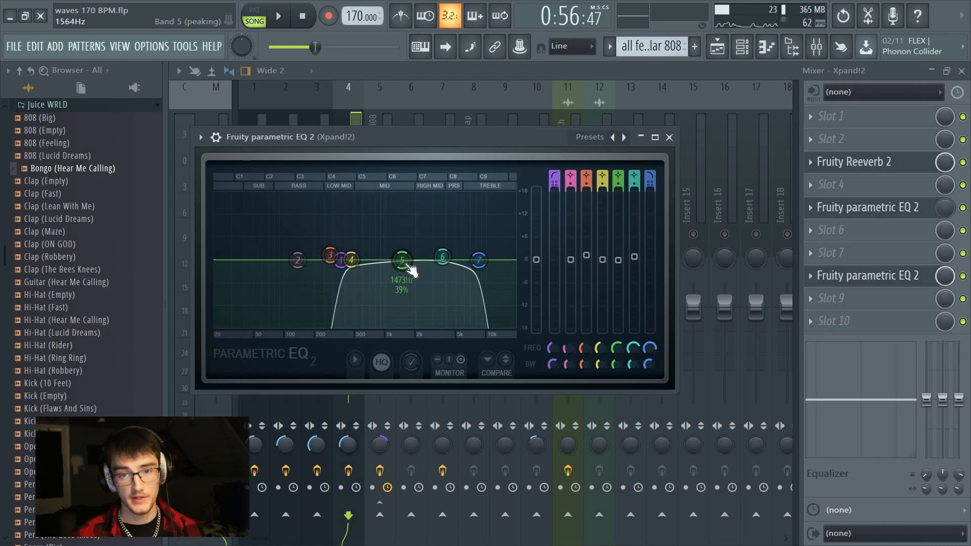
Close Xpand!2's EQ and add Purity and reFX Nexus to the soloed melody tracks during playback
{"action": "key", "text": "space"}
{"action": "left_click", "coordinate": [347, 113]}
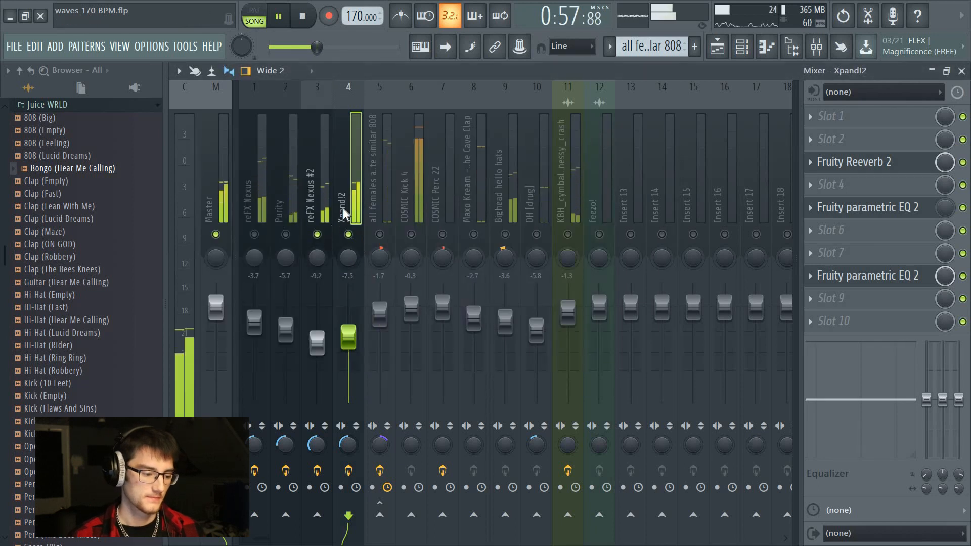
{"action": "left_click", "coordinate": [285, 234]}
{"action": "left_click", "coordinate": [254, 234]}
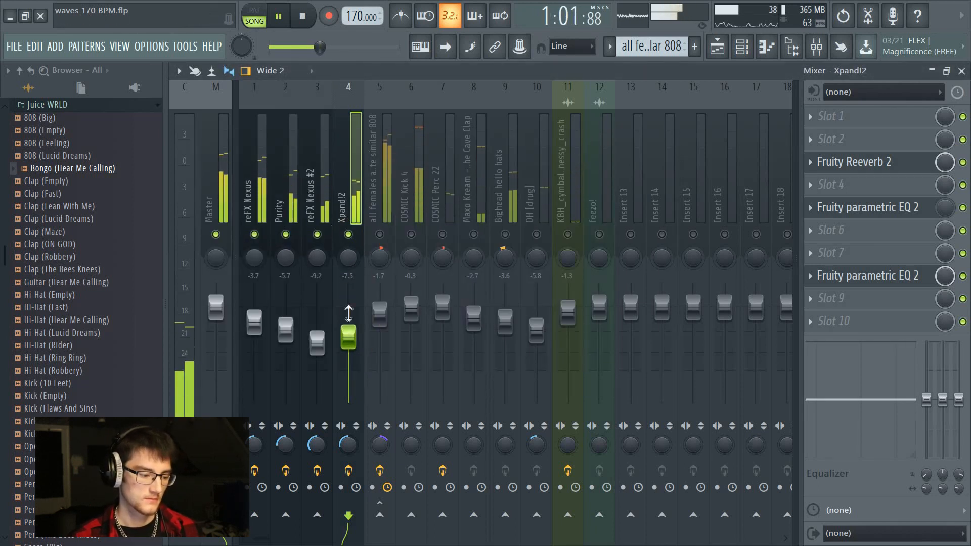
Lower reFX Nexus to -4.9 dB, Purity to -6.6 dB and reFX Nexus #2 to -9.5 dB
{"action": "left_click", "coordinate": [254, 324]}
{"action": "left_click", "coordinate": [286, 332]}
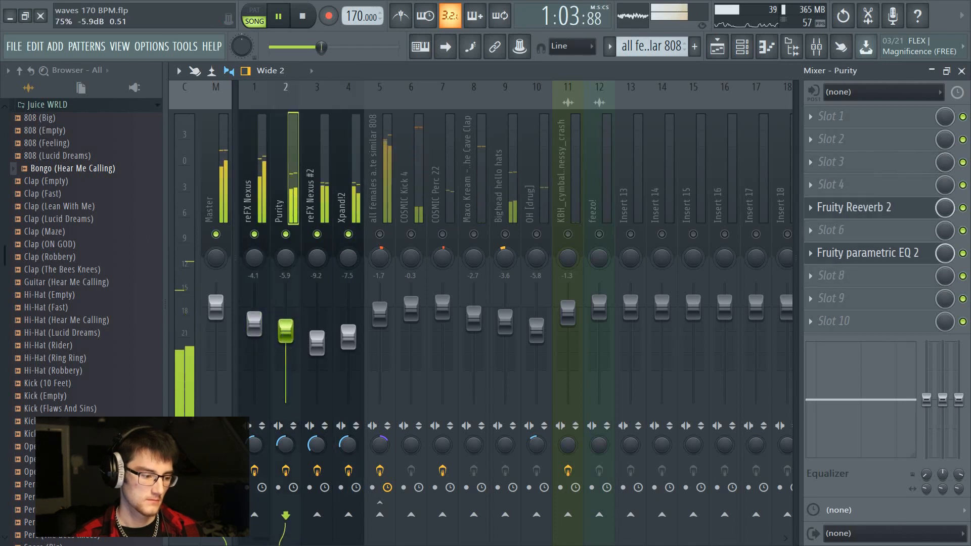
{"action": "left_click", "coordinate": [317, 341]}
{"action": "left_click", "coordinate": [254, 327]}
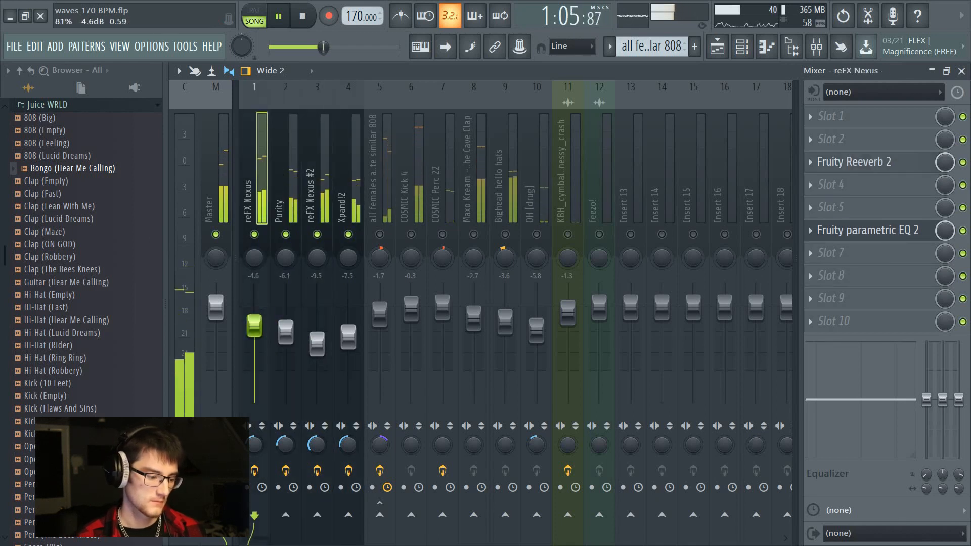
{"action": "left_click", "coordinate": [286, 333]}
{"action": "left_click", "coordinate": [348, 336]}
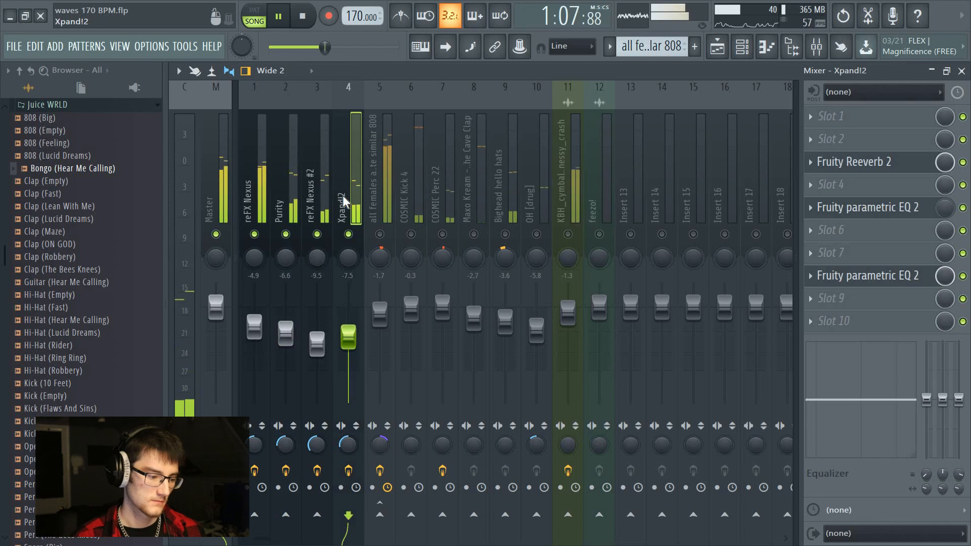
Unsolo the melody tracks and restart playback to hear the full mix, with the 808 track selected
{"action": "right_click", "coordinate": [351, 236]}
{"action": "right_click", "coordinate": [353, 238]}
{"action": "key", "text": "space"}
{"action": "left_click", "coordinate": [372, 192]}
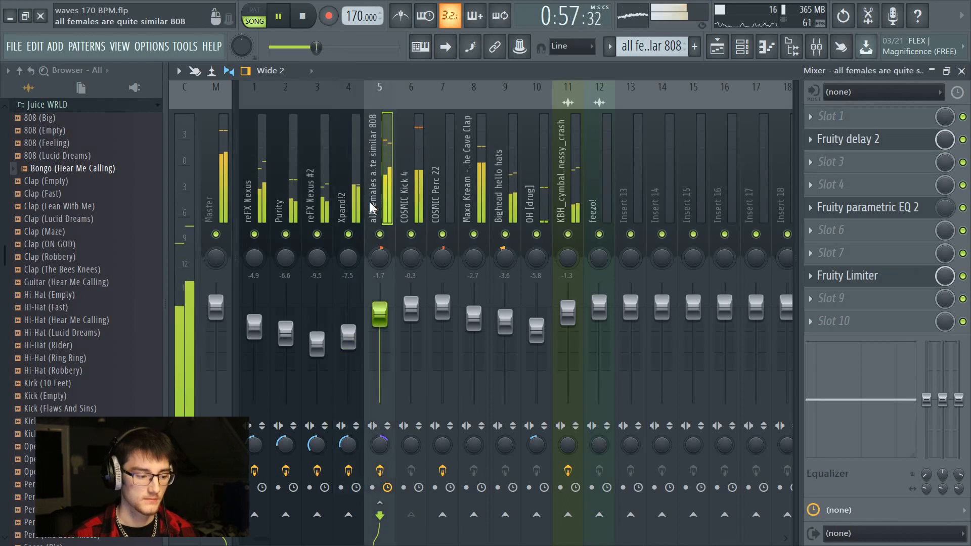
Balance the full mix by setting Xpand!2 to -6.9 dB, the 808 to -2.7 dB and reFX Nexus #2 to -9.3 dB
{"action": "left_click", "coordinate": [356, 342]}
{"action": "left_click_drag", "start_coordinate": [356, 341], "coordinate": [358, 340]}
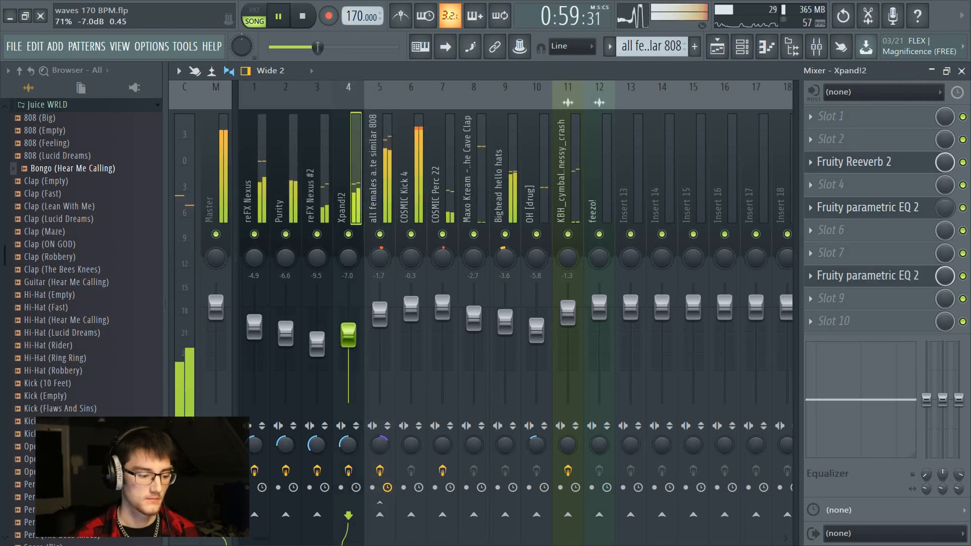
{"action": "left_click", "coordinate": [379, 313]}
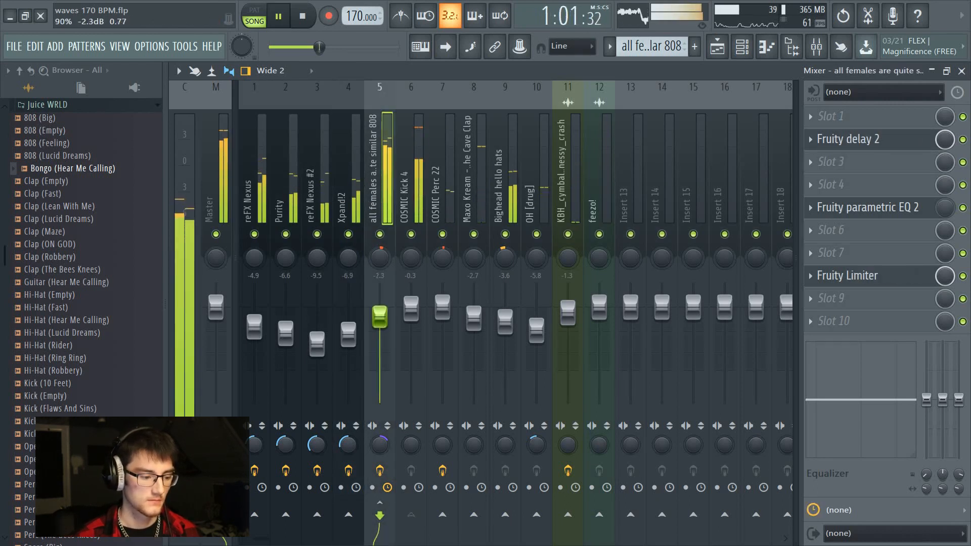
{"action": "left_click_drag", "start_coordinate": [330, 335], "coordinate": [330, 334]}
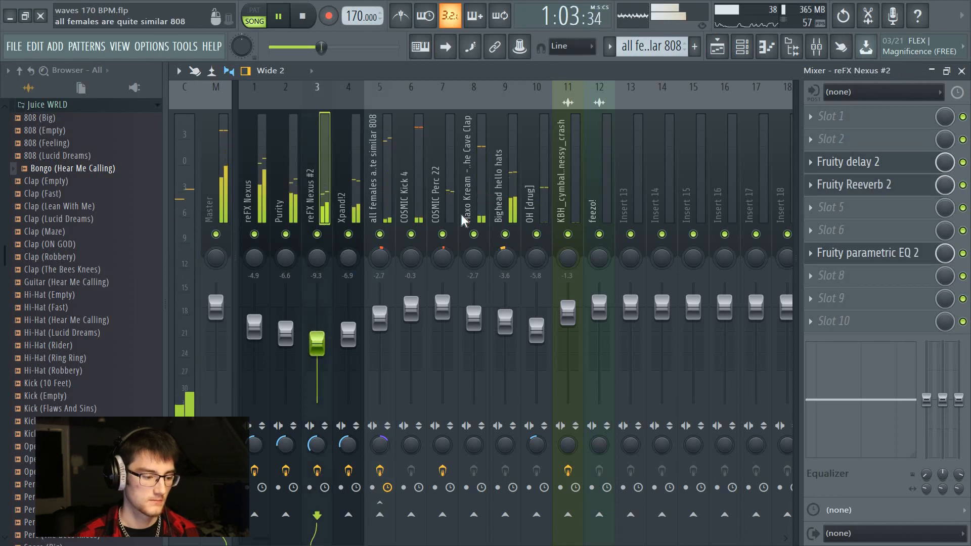
Adjust the sidechain compression threshold in the 808's Fruity Limiter and lower the feezo! track to -1.6 dB
{"action": "left_click", "coordinate": [372, 191]}
{"action": "left_click", "coordinate": [847, 284]}
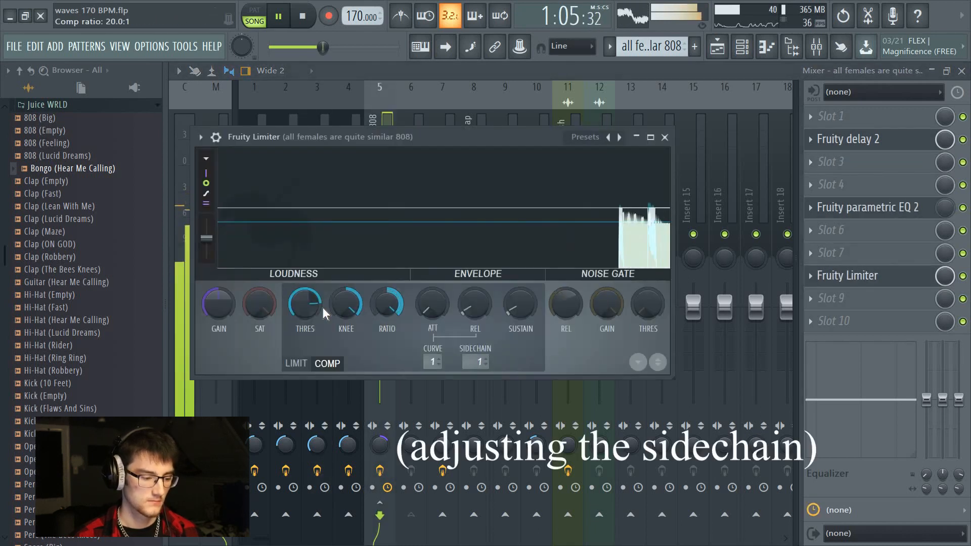
{"action": "left_click_drag", "start_coordinate": [304, 303], "coordinate": [312, 302]}
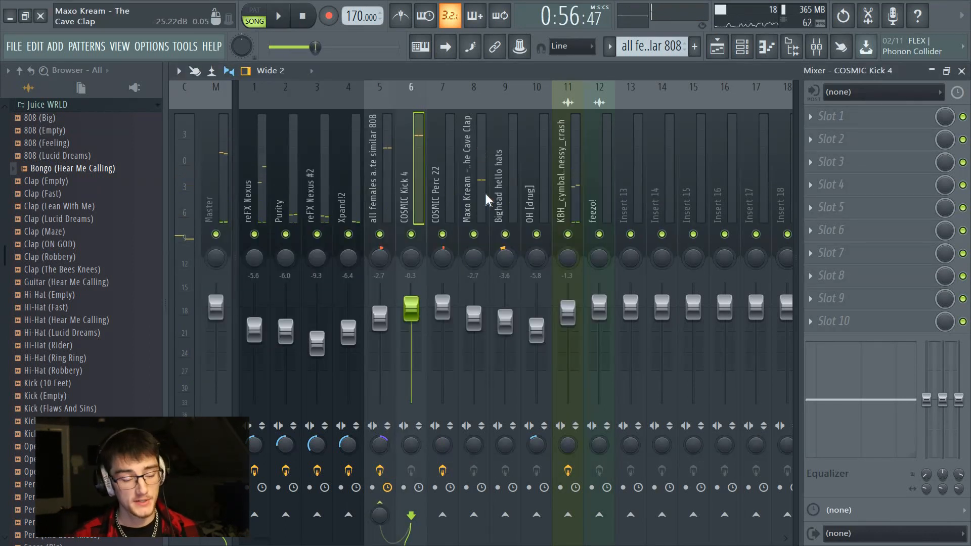
{"action": "left_click_drag", "start_coordinate": [599, 306], "coordinate": [599, 313]}
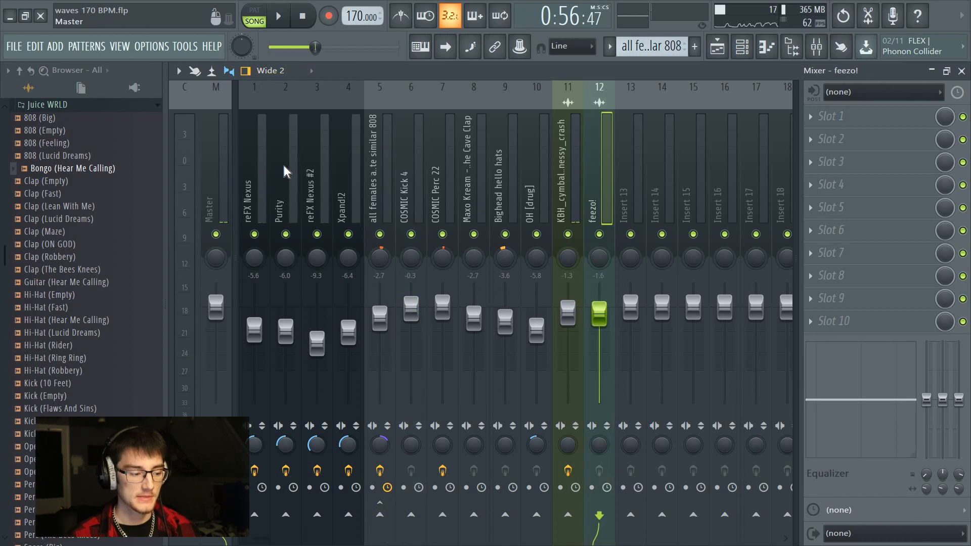
Load Fruity Multiband Compressor into the Master's slot 8 and apply its Mastering 2.4dB preset
{"action": "left_click", "coordinate": [213, 172]}
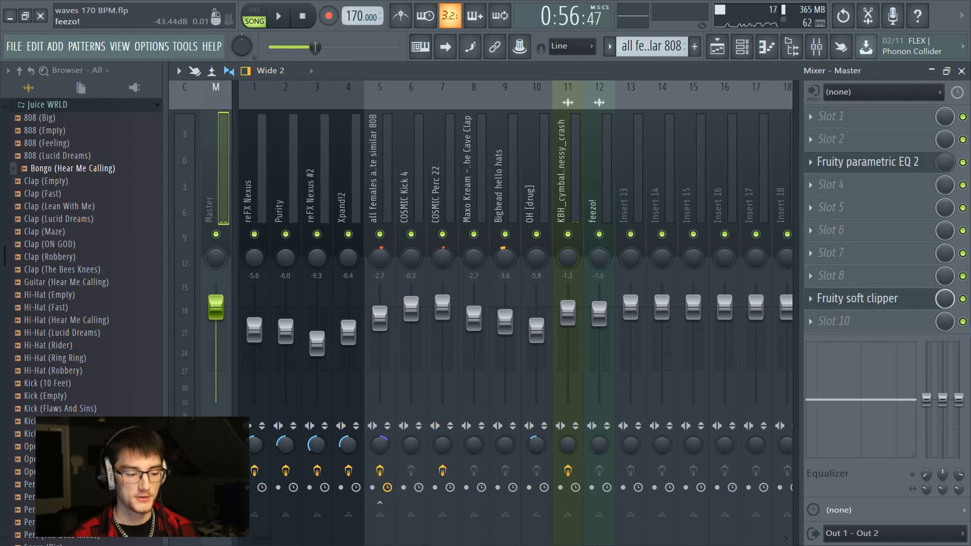
{"action": "left_click", "coordinate": [855, 281]}
{"action": "mouse_move", "coordinate": [843, 246]}
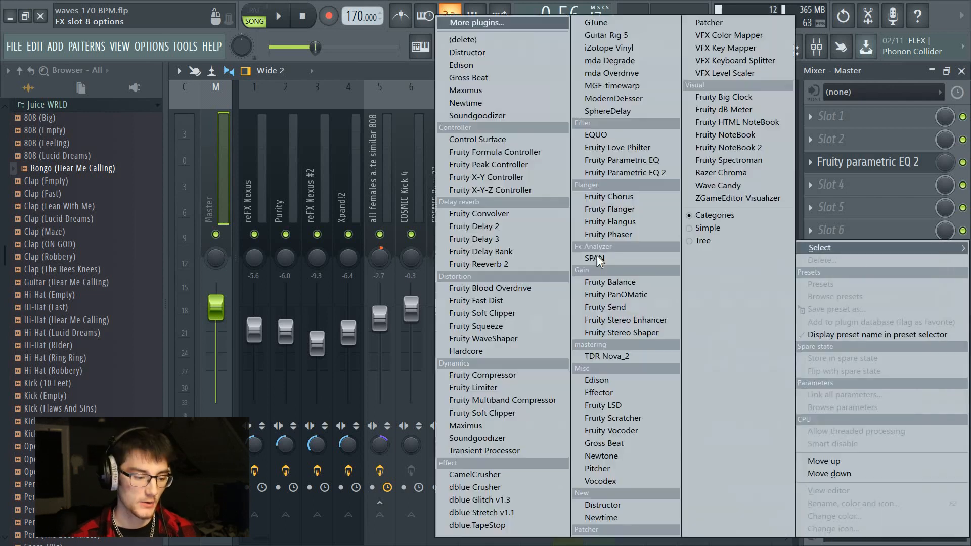
{"action": "left_click", "coordinate": [499, 401]}
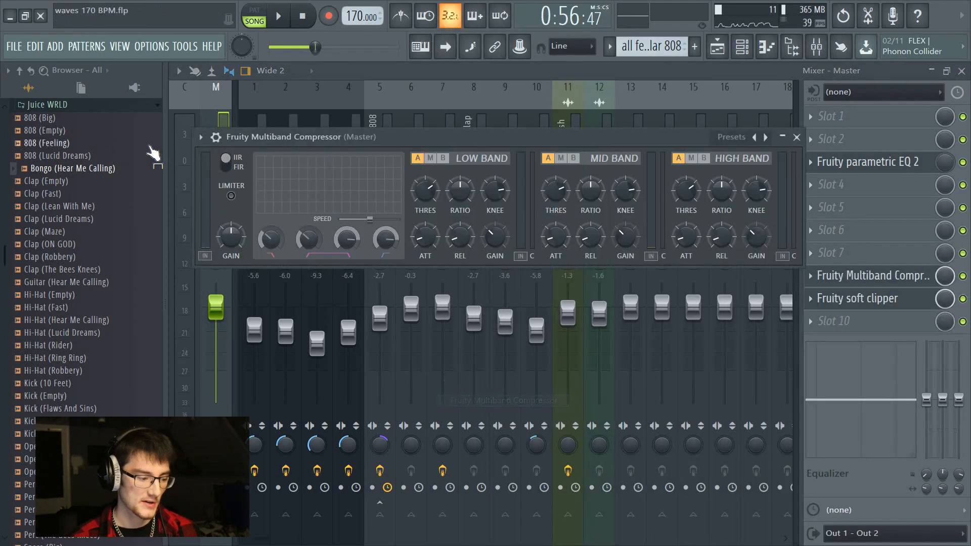
{"action": "left_click", "coordinate": [201, 137]}
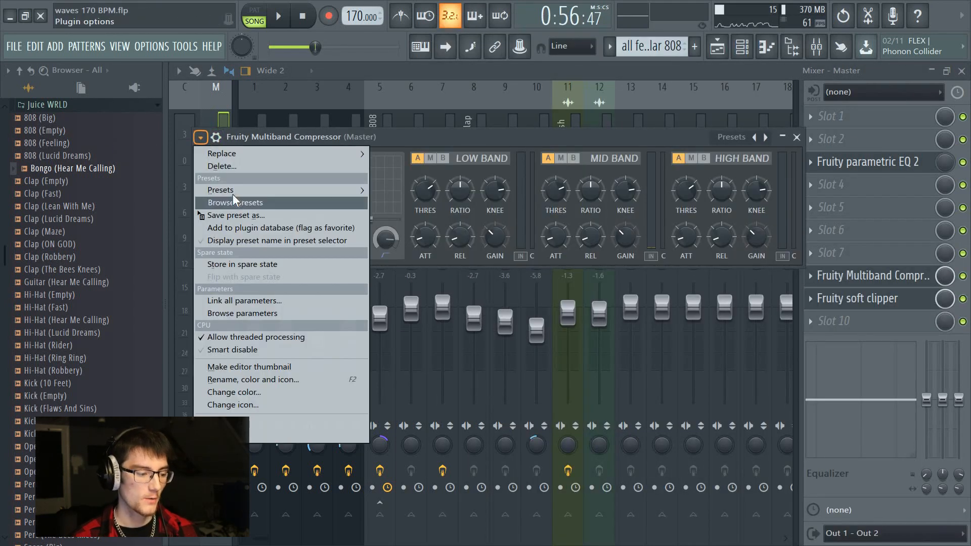
{"action": "mouse_move", "coordinate": [335, 191]}
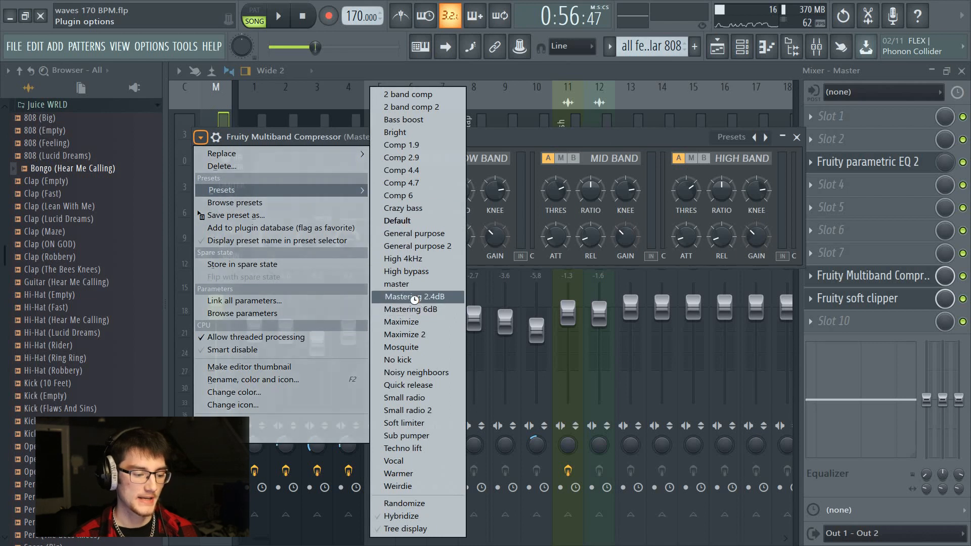
{"action": "left_click", "coordinate": [414, 297]}
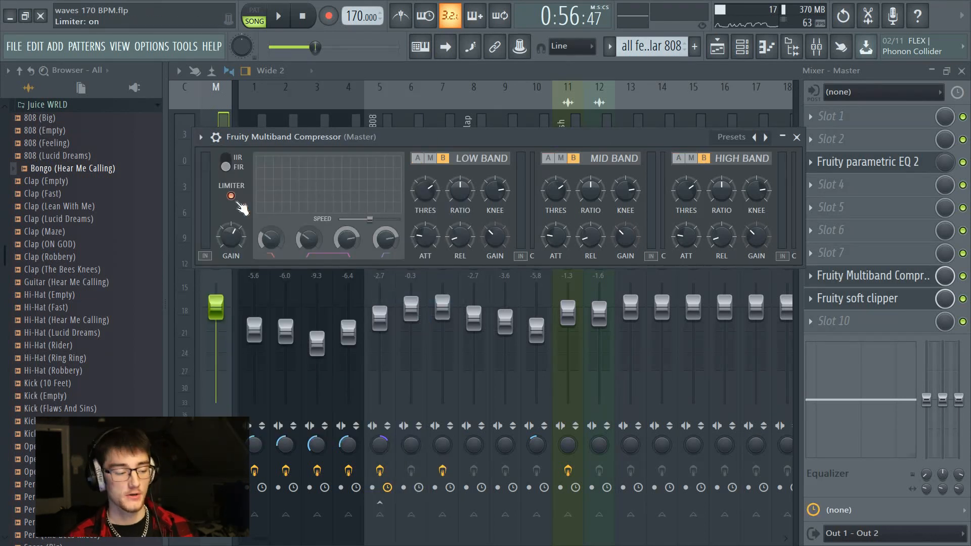
Turn off the multiband compressor's limiter and set its gain to about 1.1 dB while auditioning the mix
{"action": "key", "text": "space"}
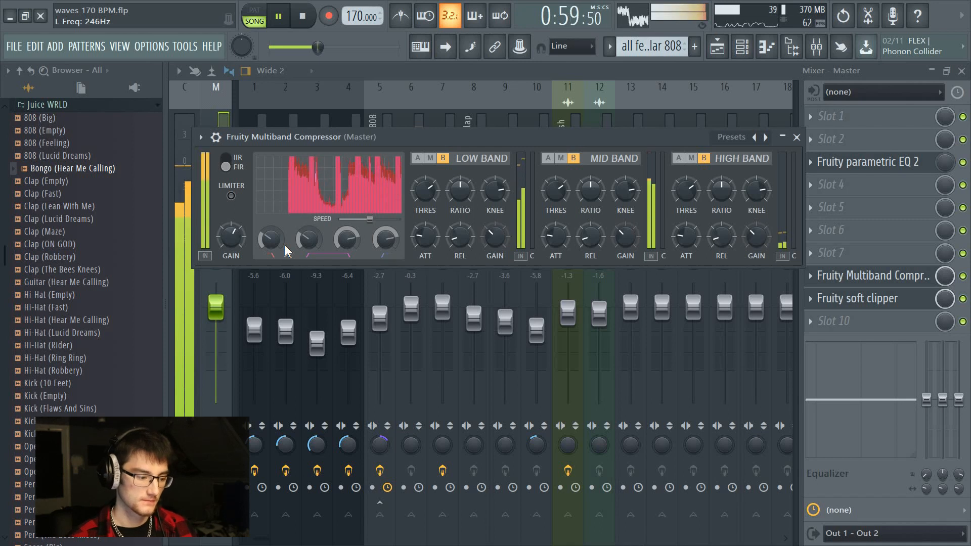
{"action": "key", "text": "space"}
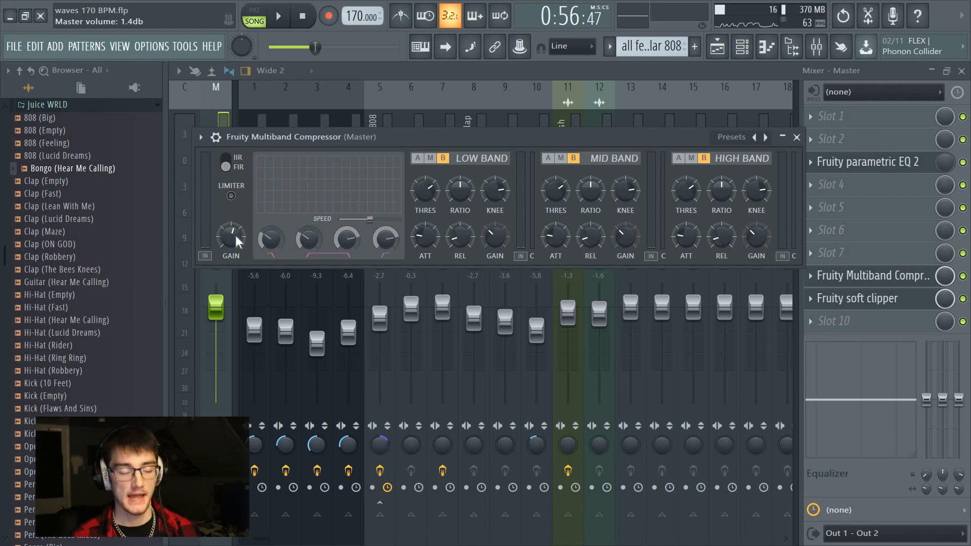
{"action": "key", "text": "space"}
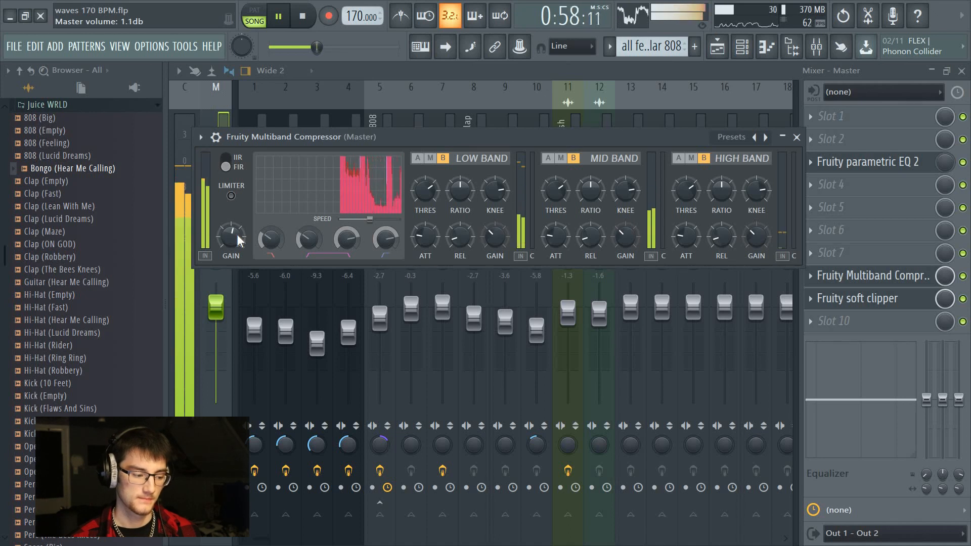
{"action": "key", "text": "space"}
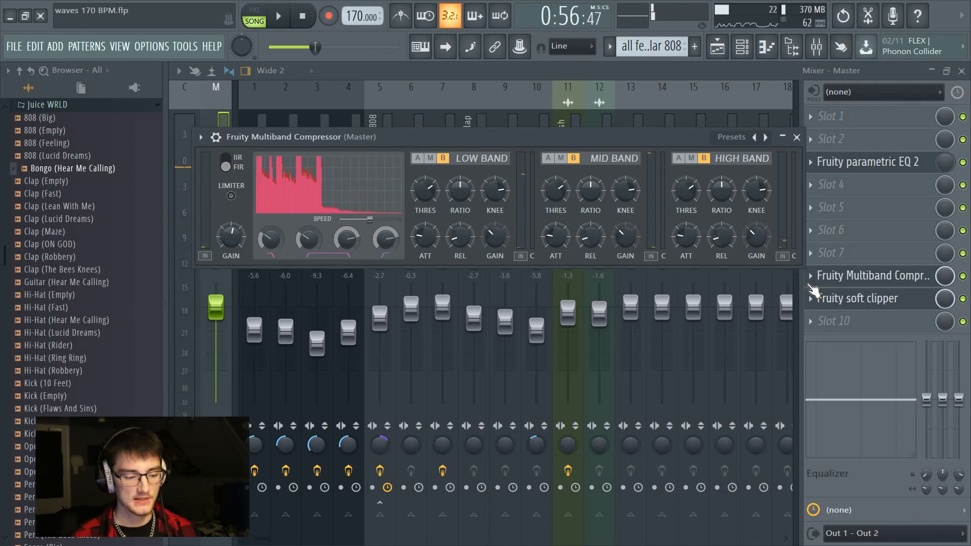
Delete Fruity Multiband Compressor from the Master's slot 8
{"action": "left_click", "coordinate": [816, 277]}
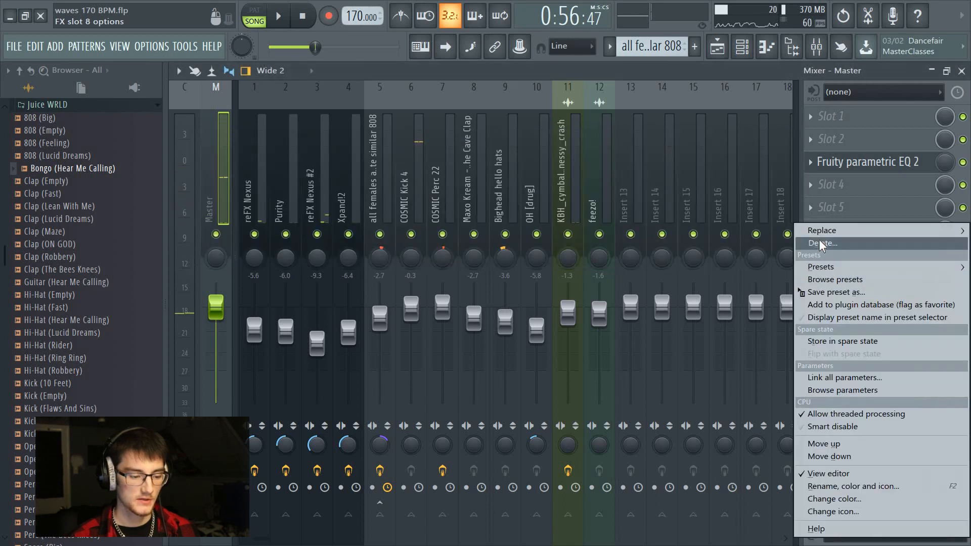
{"action": "left_click", "coordinate": [818, 240]}
{"action": "left_click", "coordinate": [559, 330]}
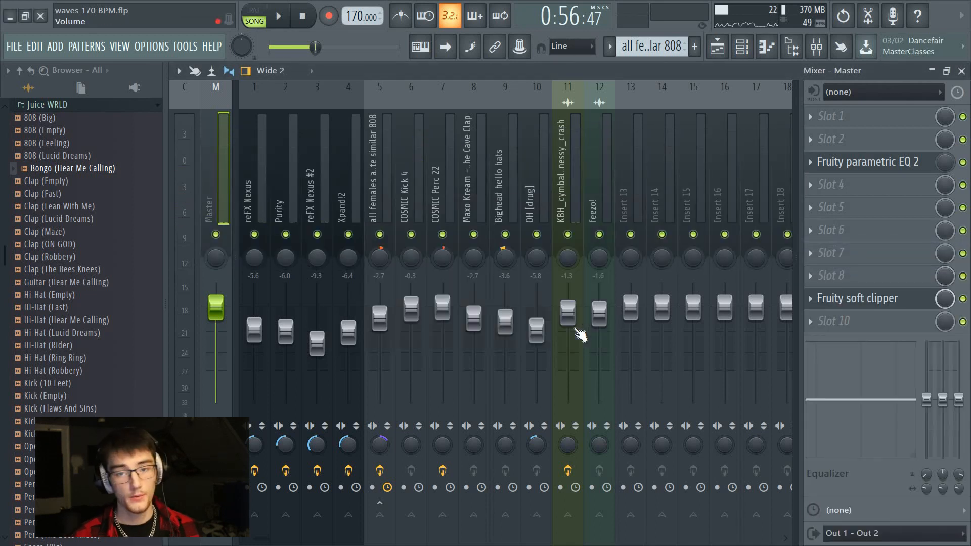